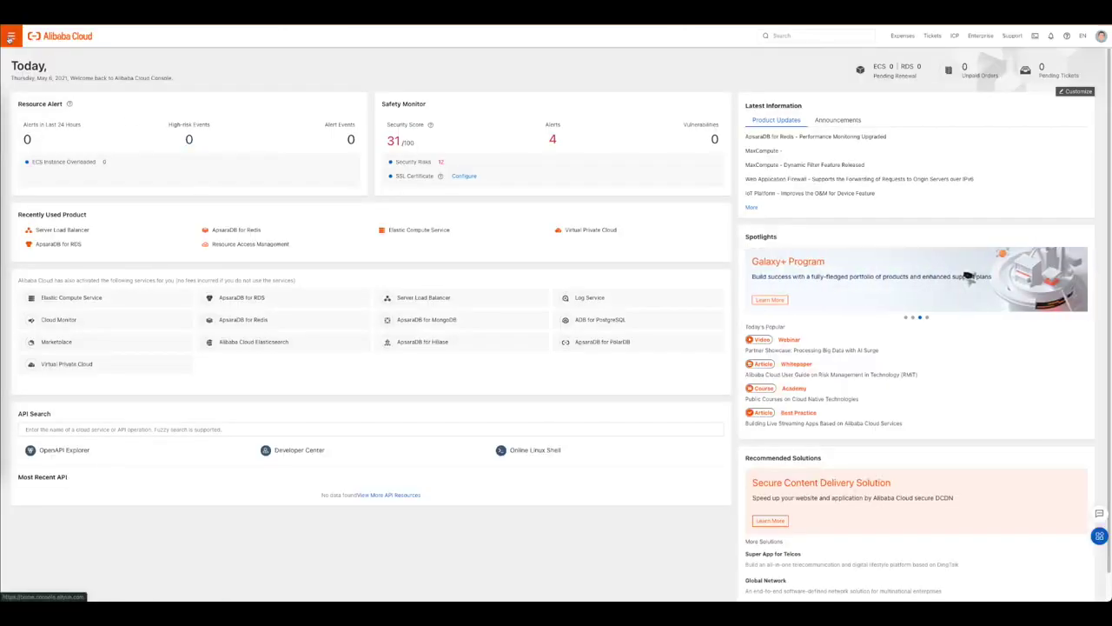
# Open the custom images list of Elastic Compute Service and select the existing wp_image entry
pyautogui.click(11, 36)
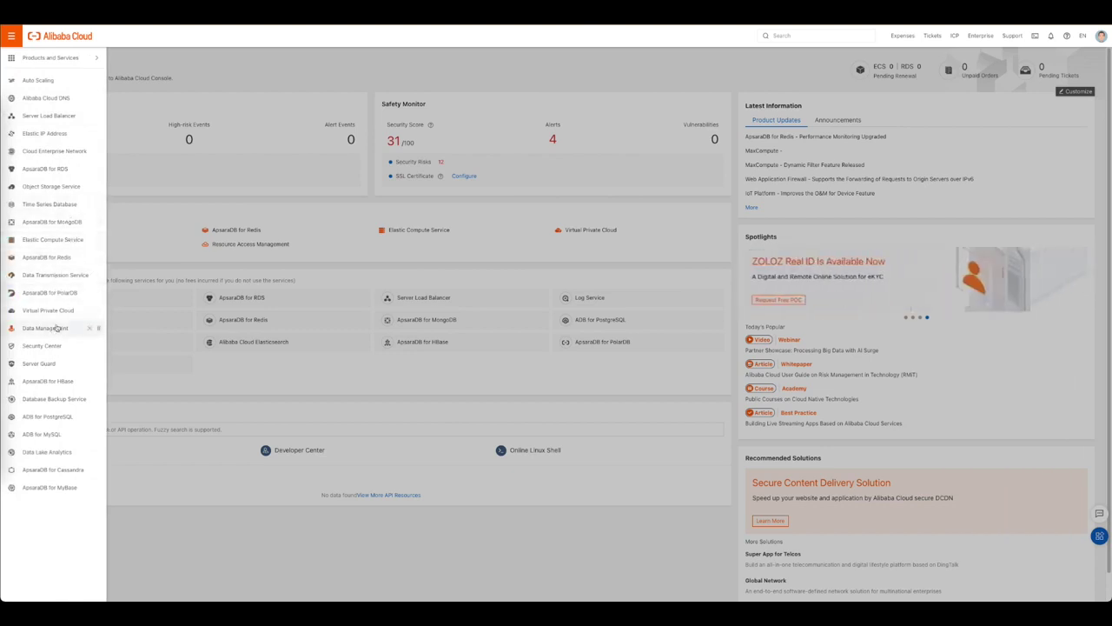
pyautogui.click(52, 239)
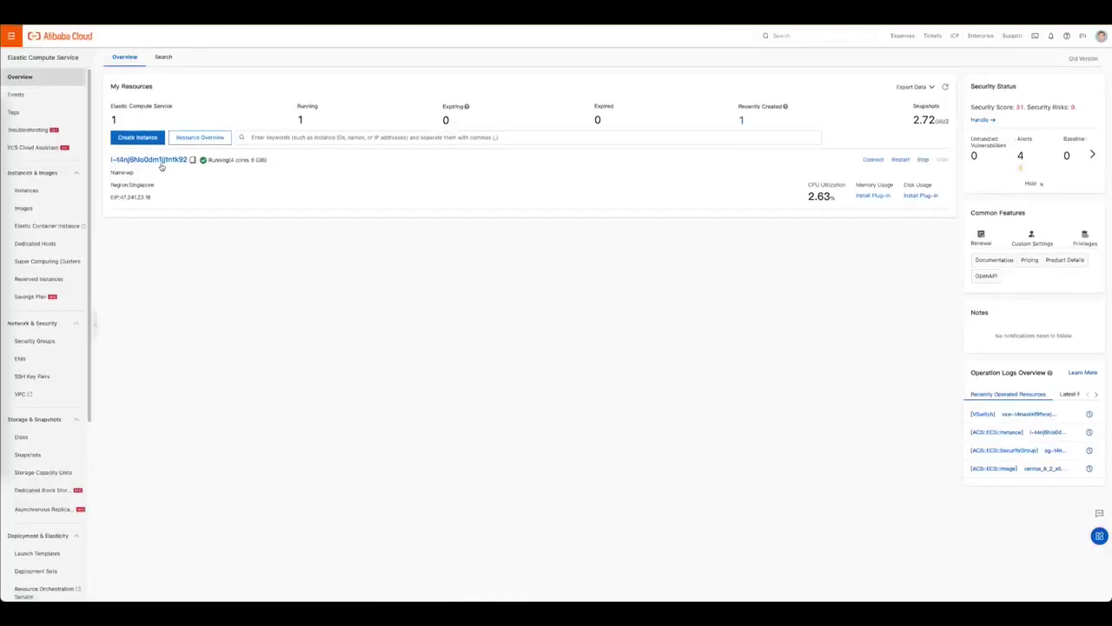
pyautogui.click(153, 162)
pyautogui.click(26, 207)
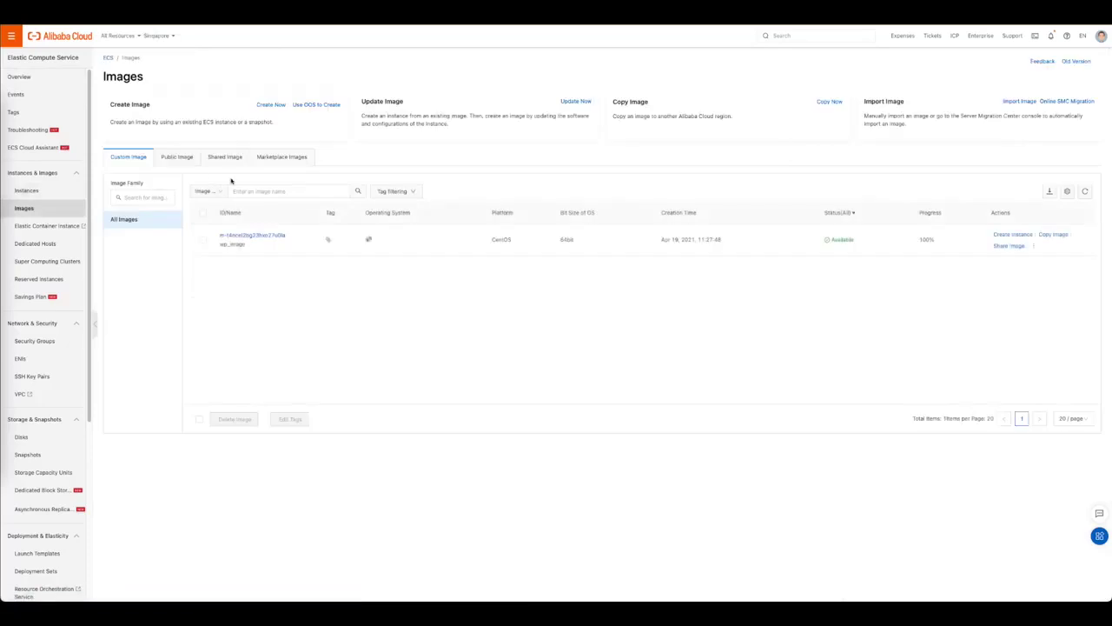
pyautogui.click(204, 241)
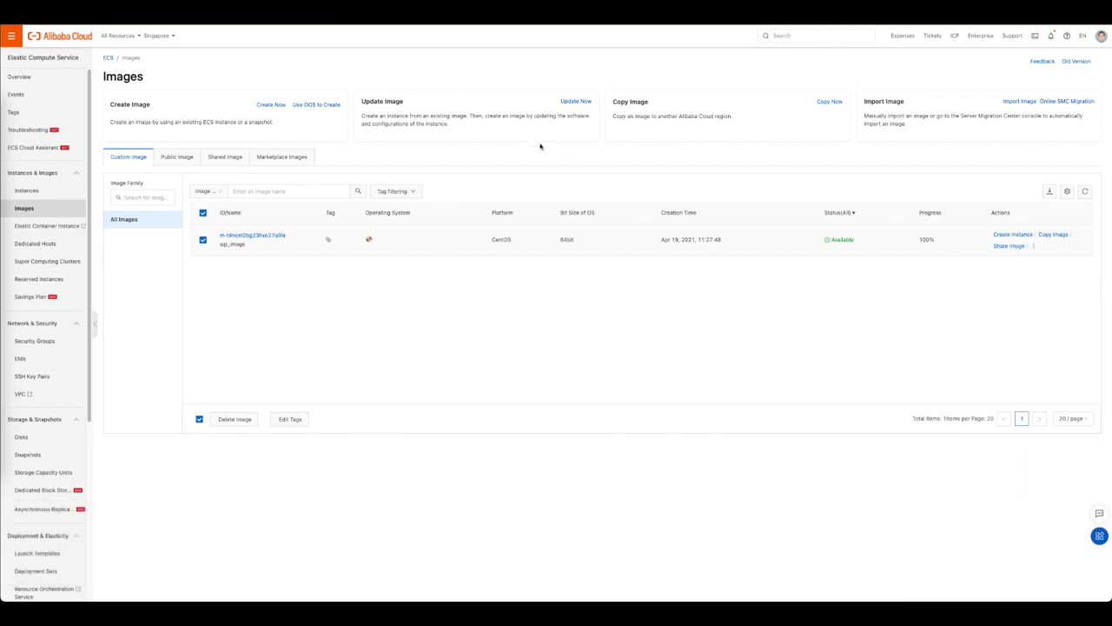
# Start a new custom image from the wp instance and name it wp_image_new, consulting Step 4 of the README guide
pyautogui.click(276, 105)
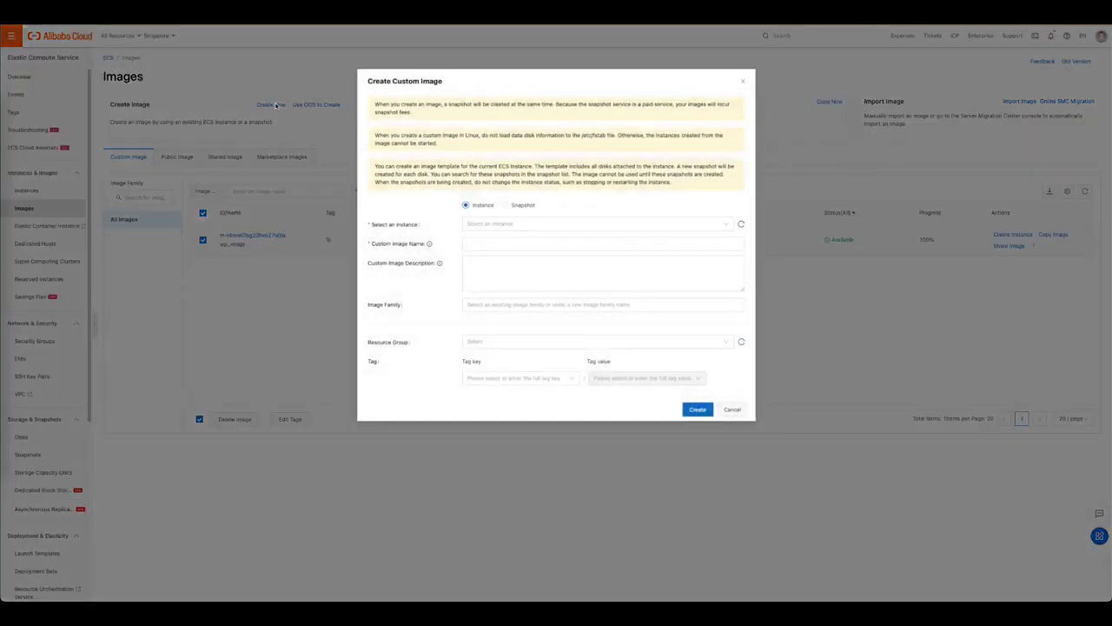
pyautogui.click(494, 224)
pyautogui.click(509, 243)
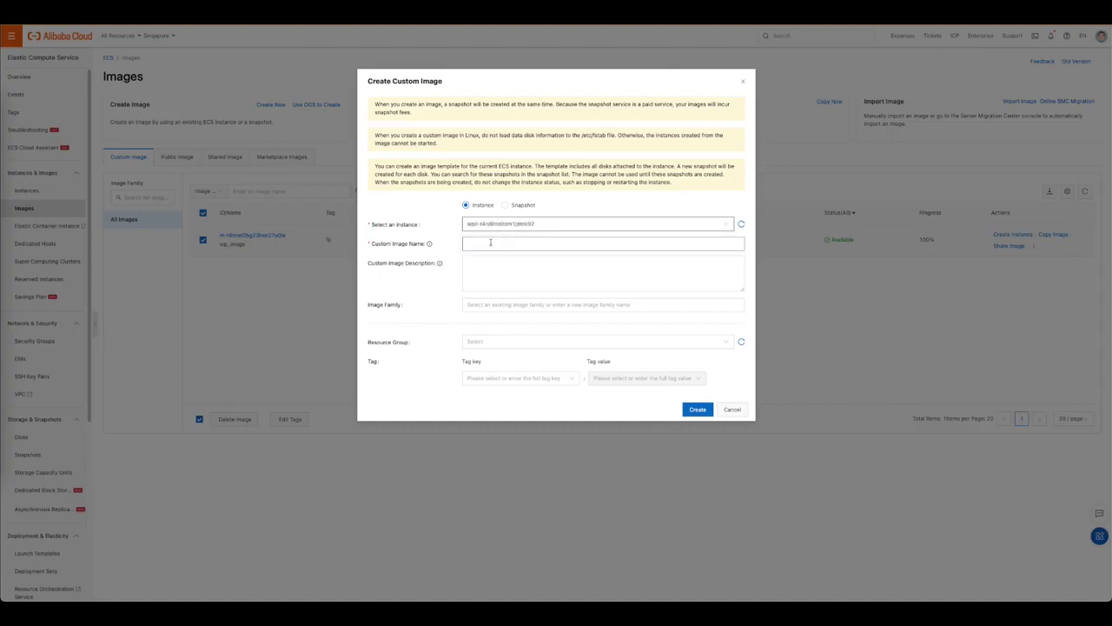
pyautogui.click(490, 243)
pyautogui.click(495, 259)
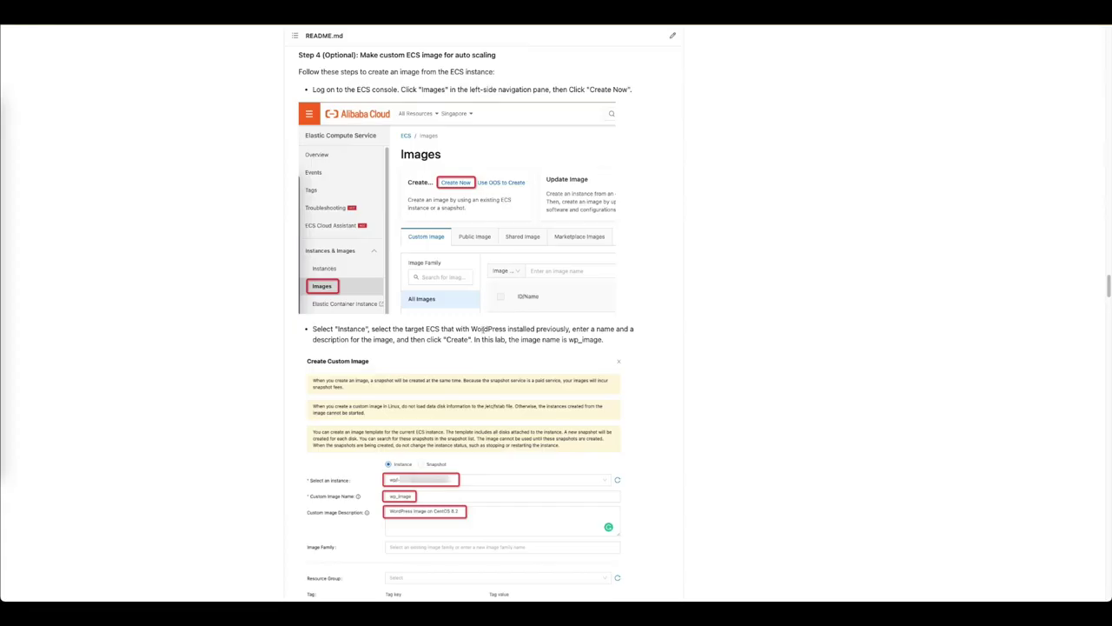
pyautogui.scroll(-1, 498, 342)
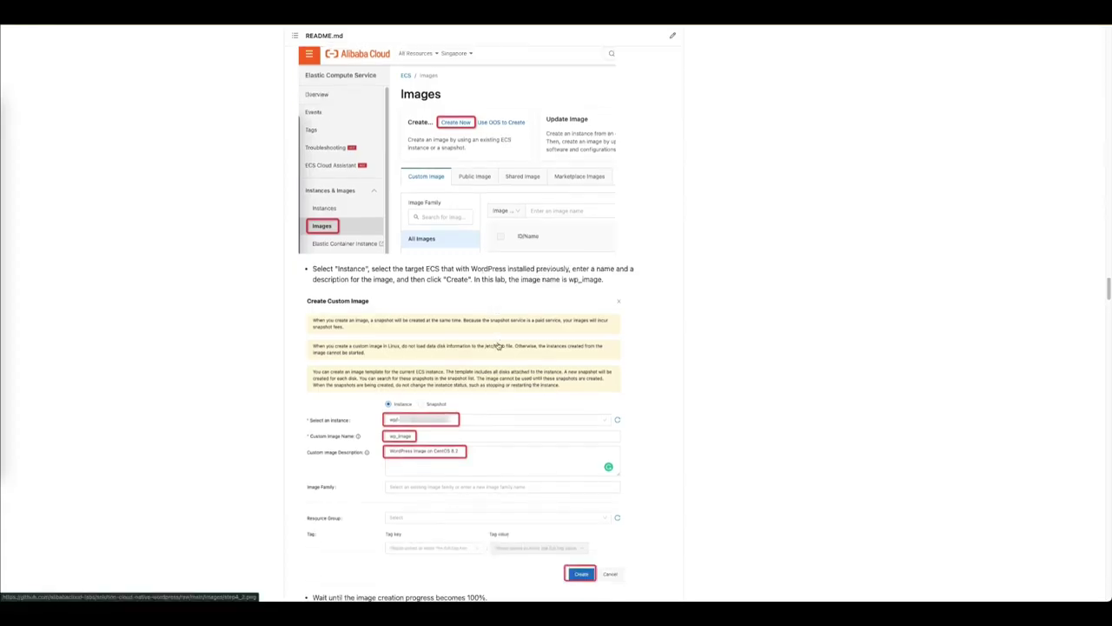
pyautogui.scroll(-1, 507, 335)
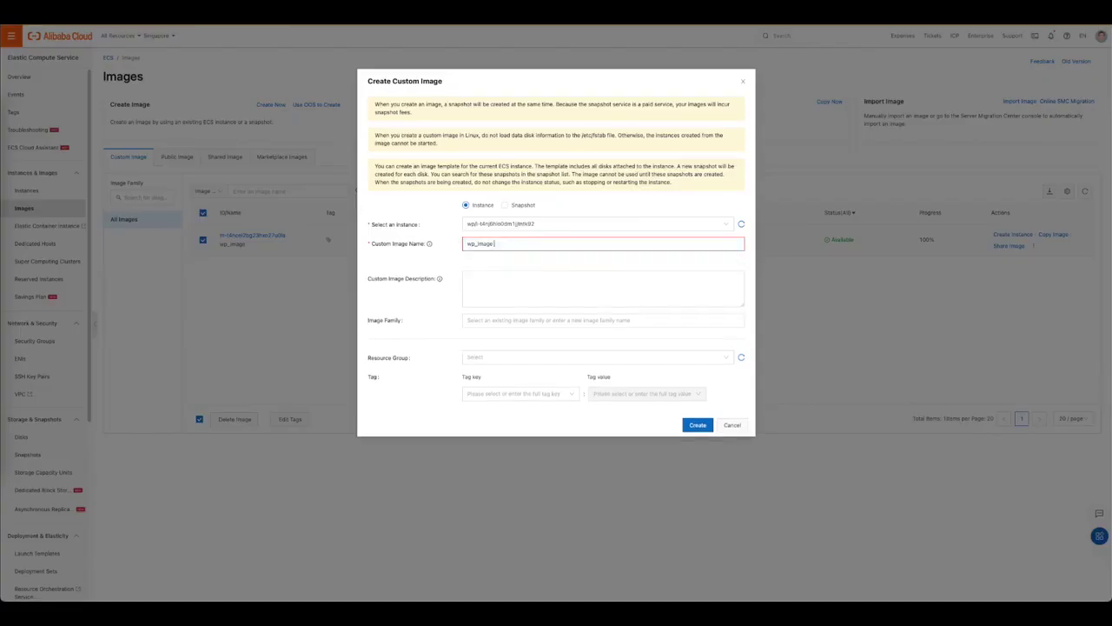
pyautogui.write('_new')
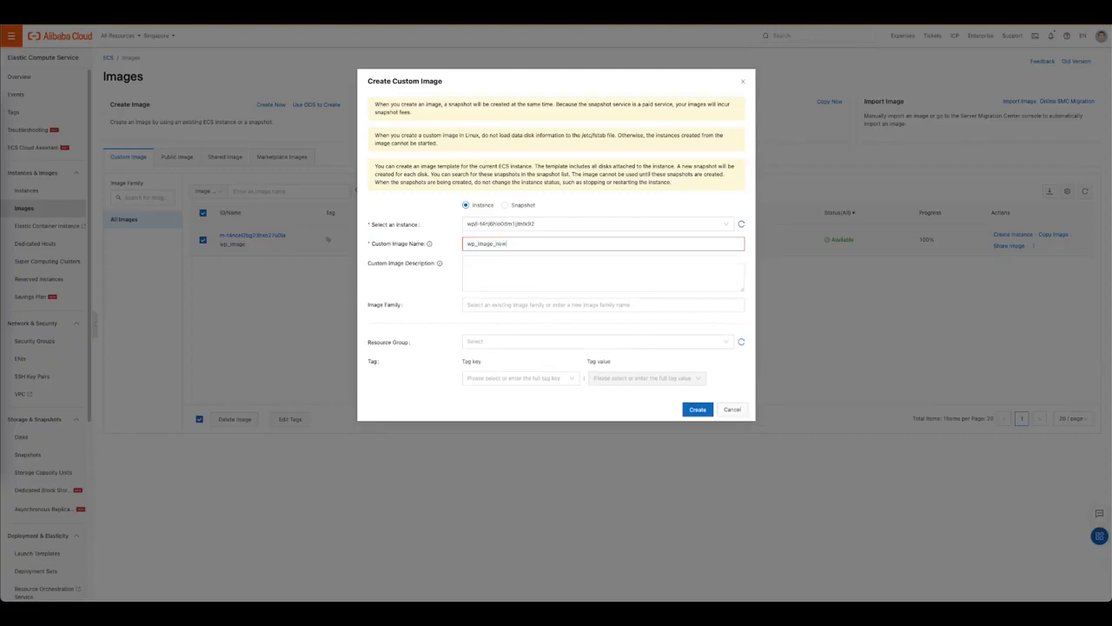
# Describe the custom image as "Wordpress image on CentOS 8.2" and create it
pyautogui.click(504, 267)
pyautogui.write('Wordpress image on CentOS 8.2')
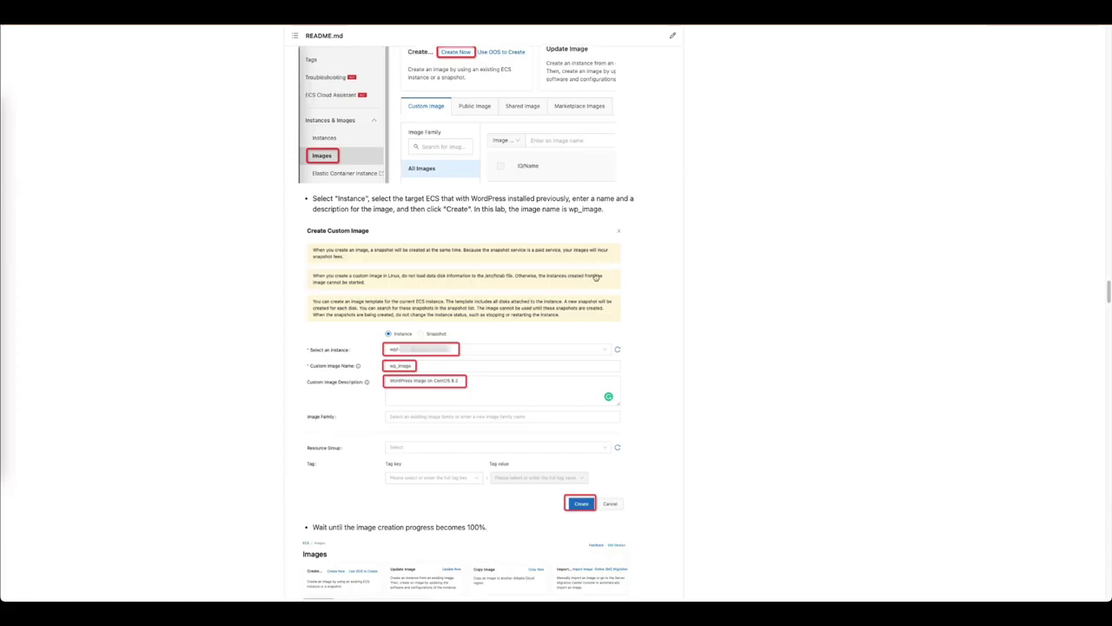
pyautogui.scroll(-5, 638, 225)
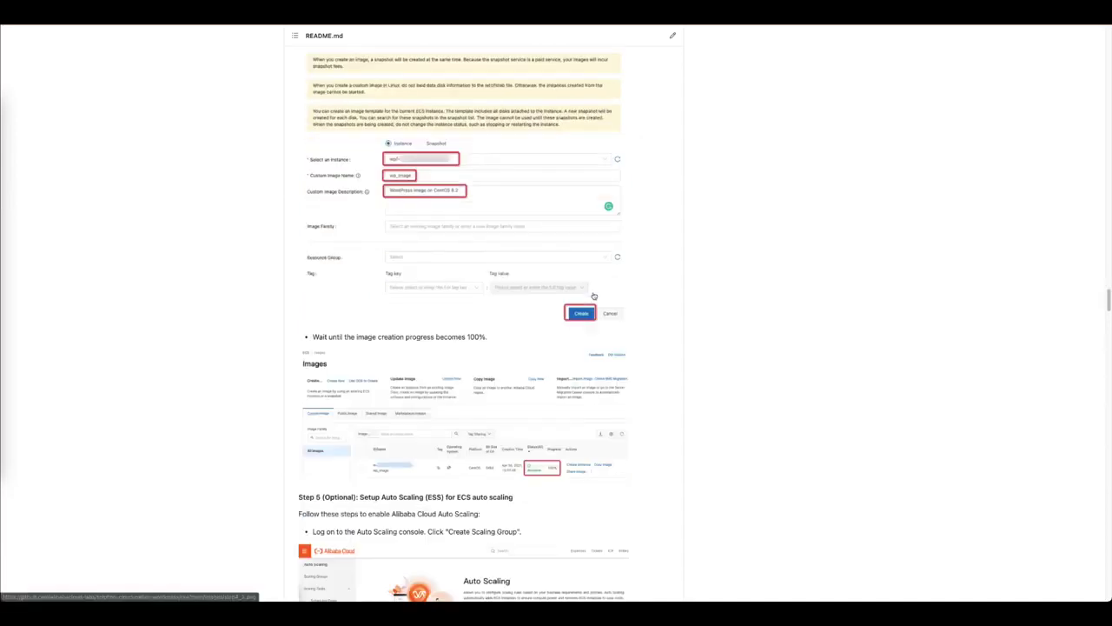
pyautogui.scroll(-1, 656, 228)
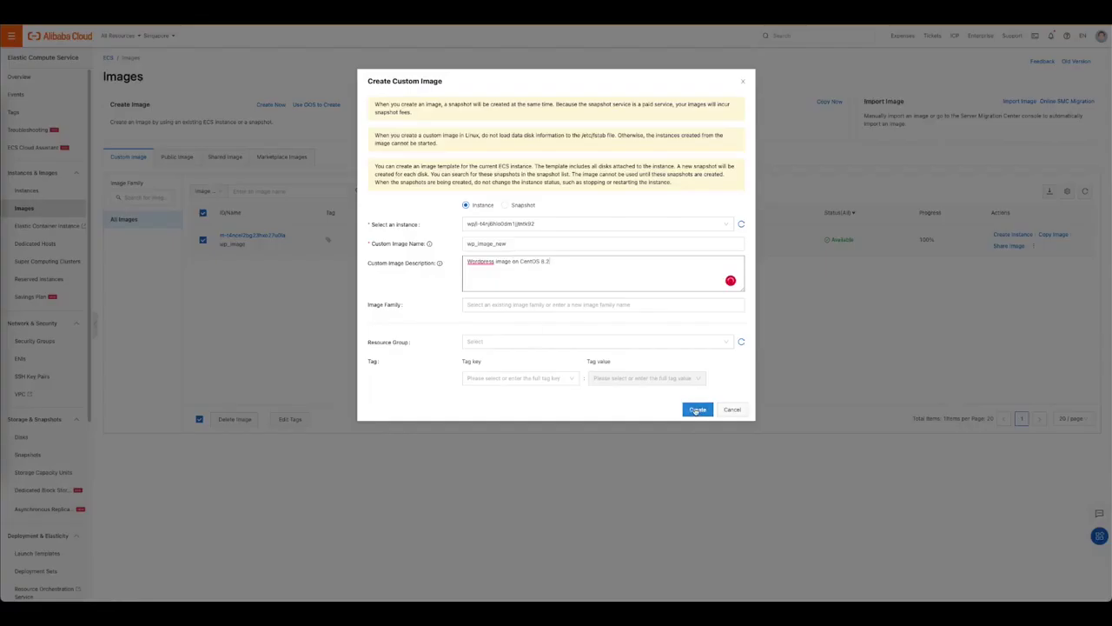
pyautogui.click(695, 409)
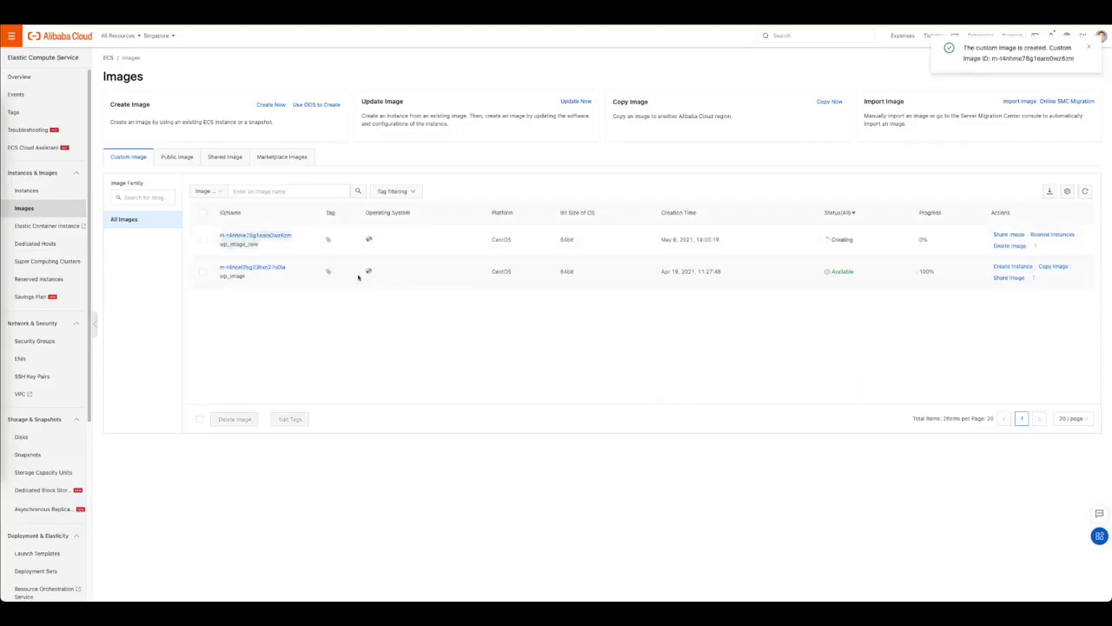
# Check the new image's status and progress, and read the README guide's Step 5 on setting up Auto Scaling for ECS
pyautogui.moveTo(822, 243); pyautogui.dragTo(945, 243)
pyautogui.click(967, 209)
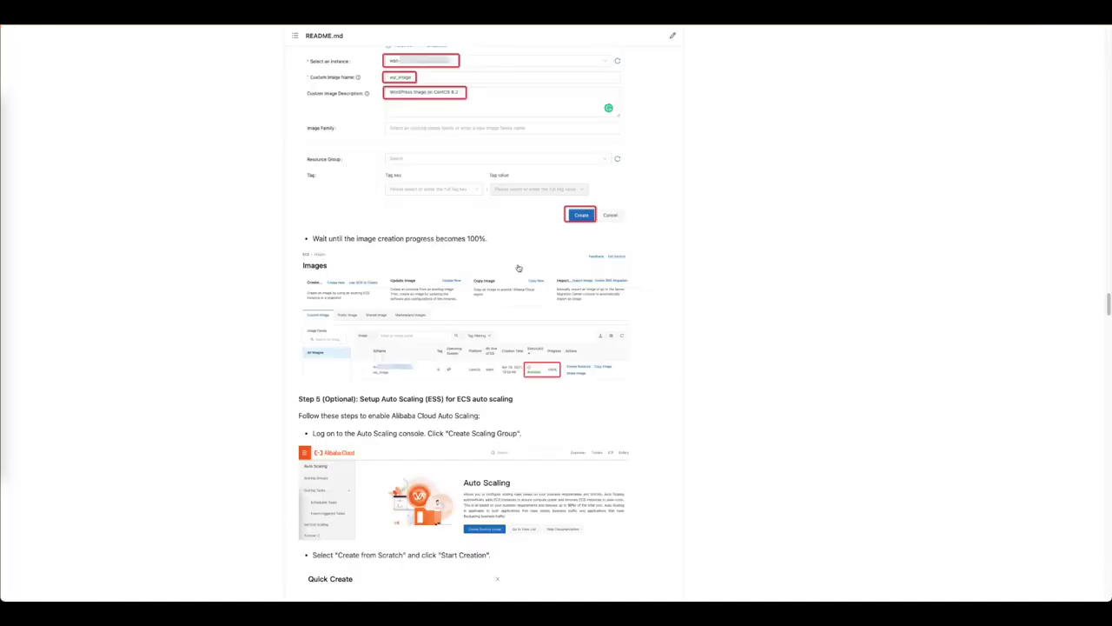
pyautogui.scroll(-4, 461, 329)
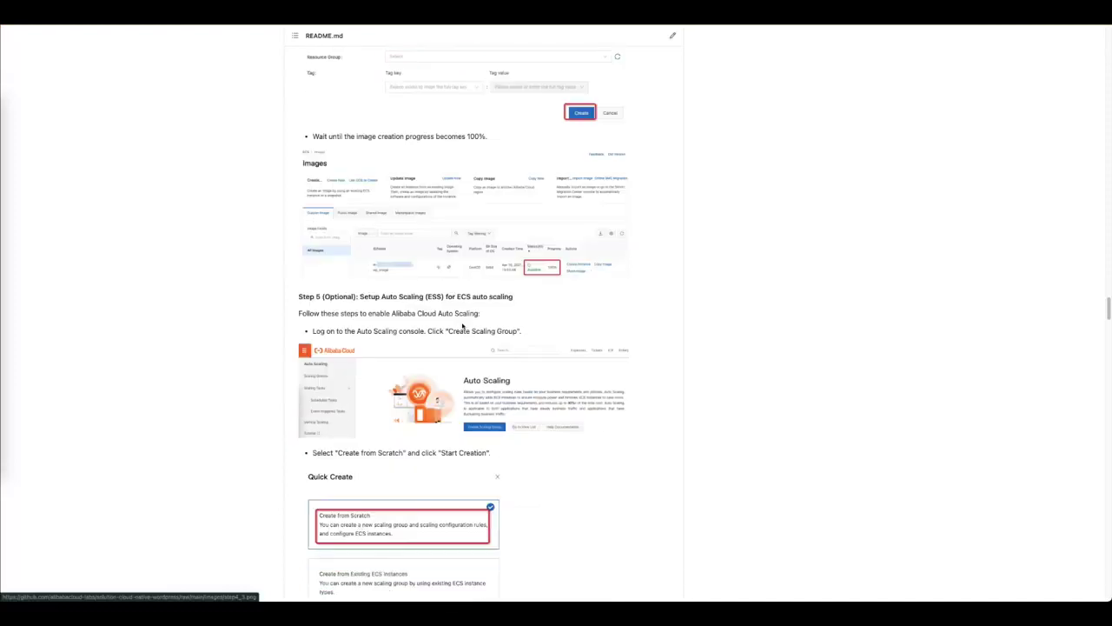
pyautogui.moveTo(376, 240); pyautogui.dragTo(514, 236)
pyautogui.click(532, 244)
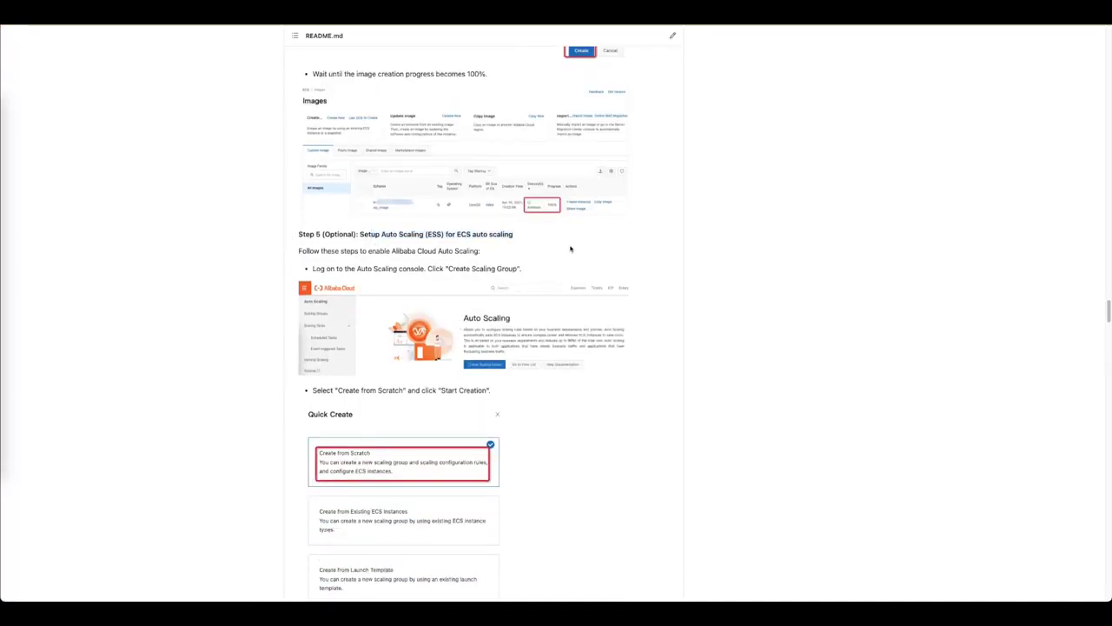
pyautogui.scroll(-1, 528, 269)
pyautogui.scroll(-1, 529, 268)
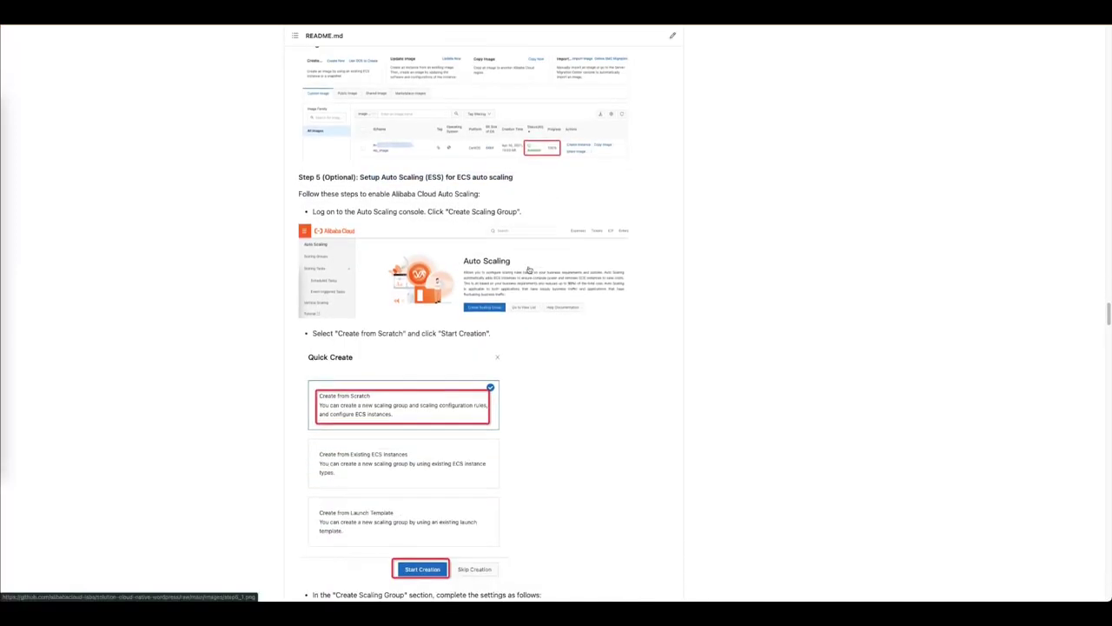
pyautogui.scroll(-1, 491, 307)
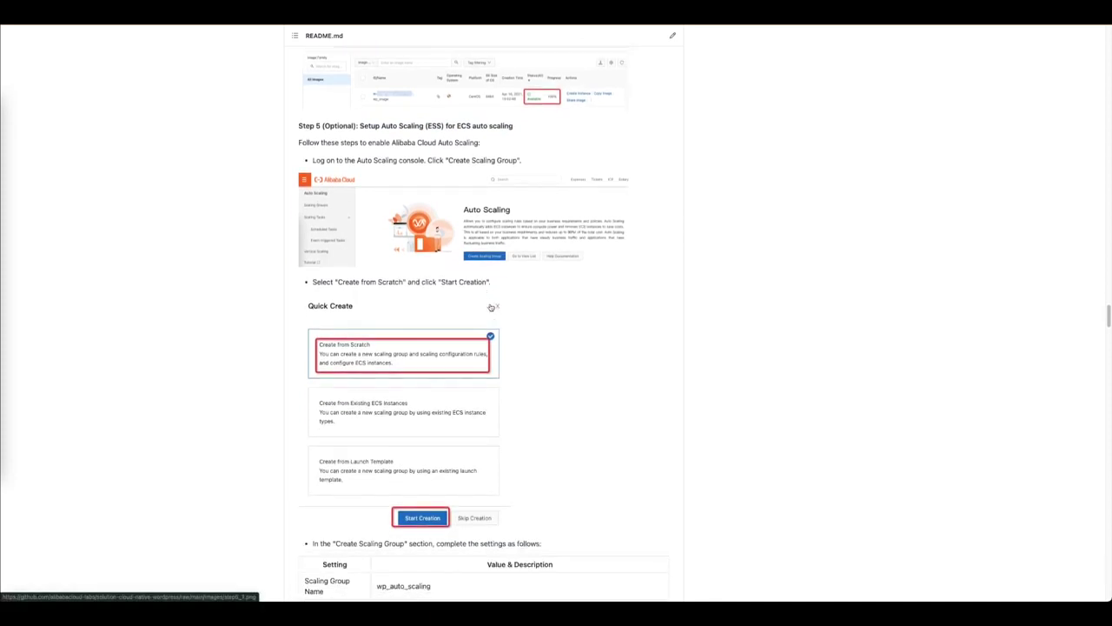
pyautogui.scroll(-1, 491, 308)
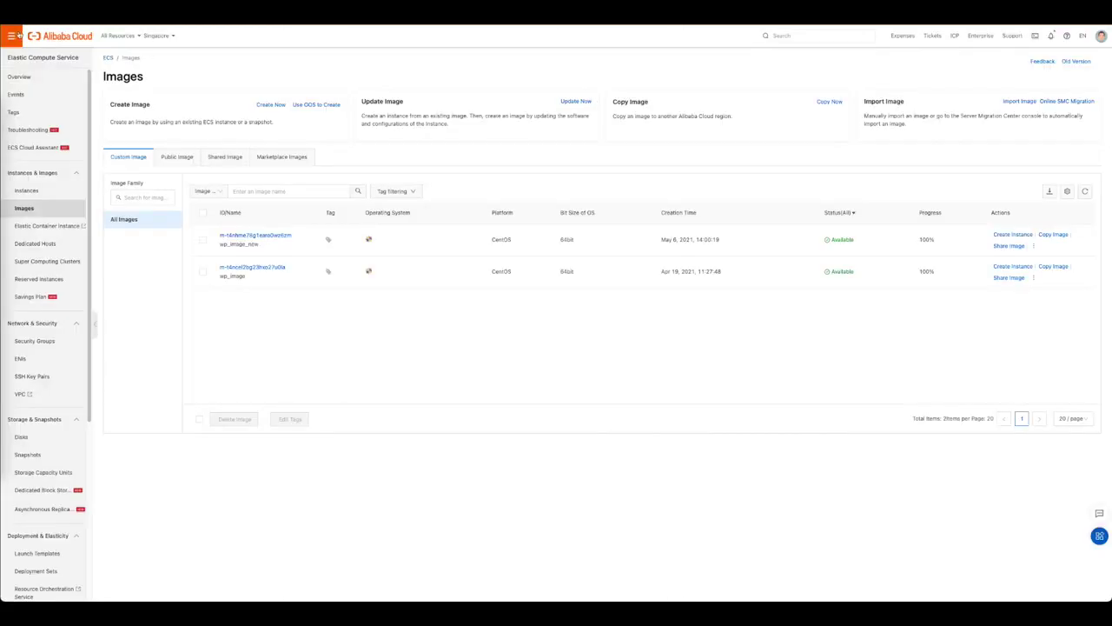
# Open the Auto Scaling service and start creating a scaling group with the Create from Scratch option
pyautogui.click(18, 35)
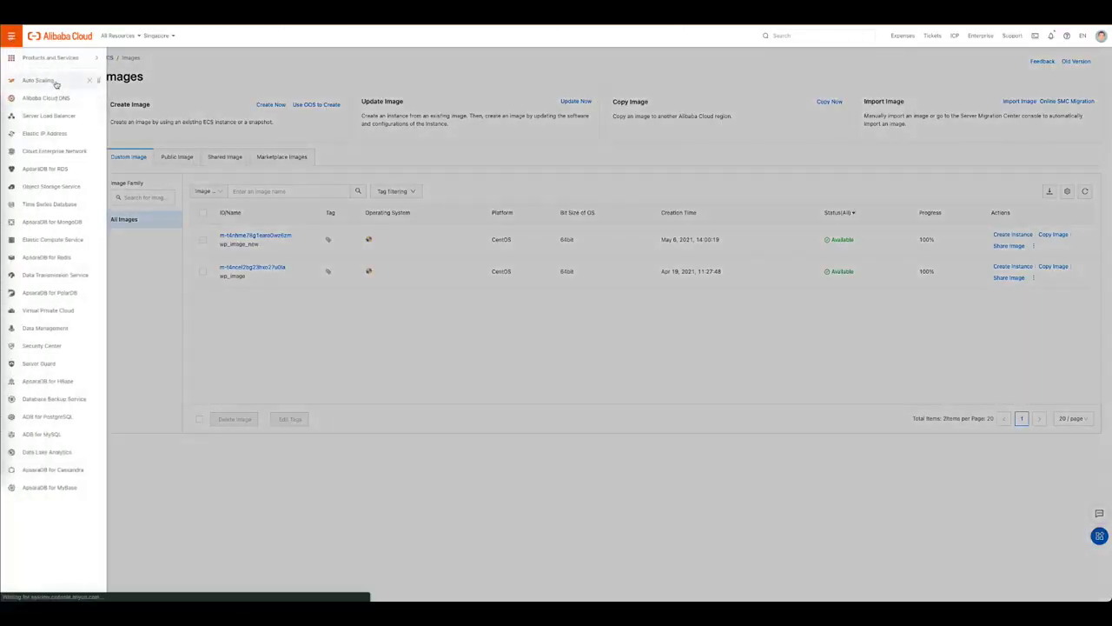
pyautogui.click(56, 80)
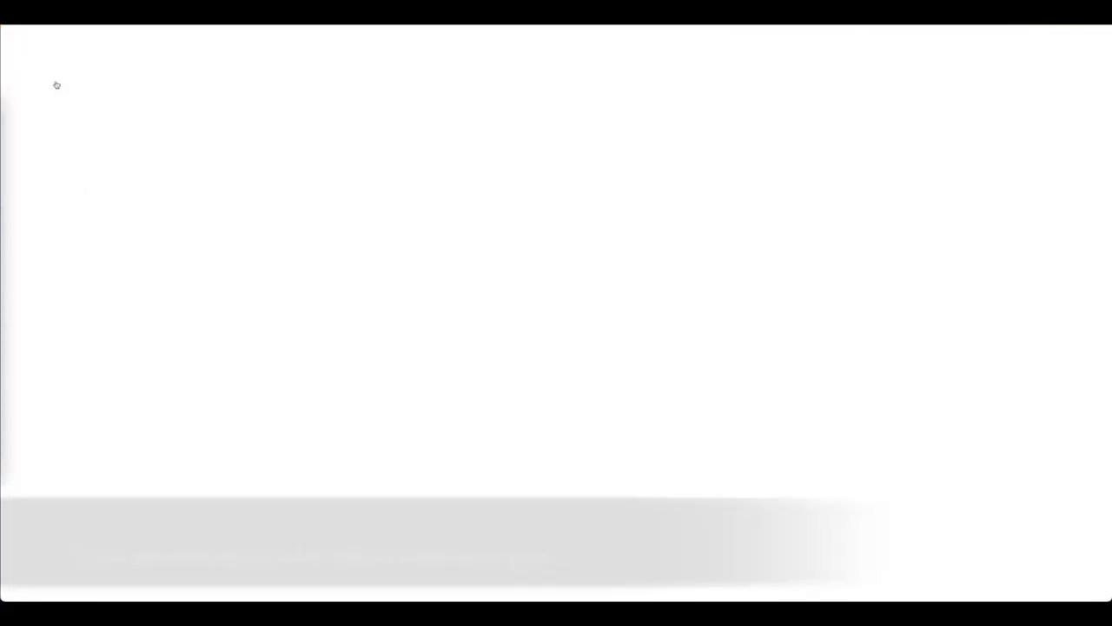
pyautogui.click(301, 140)
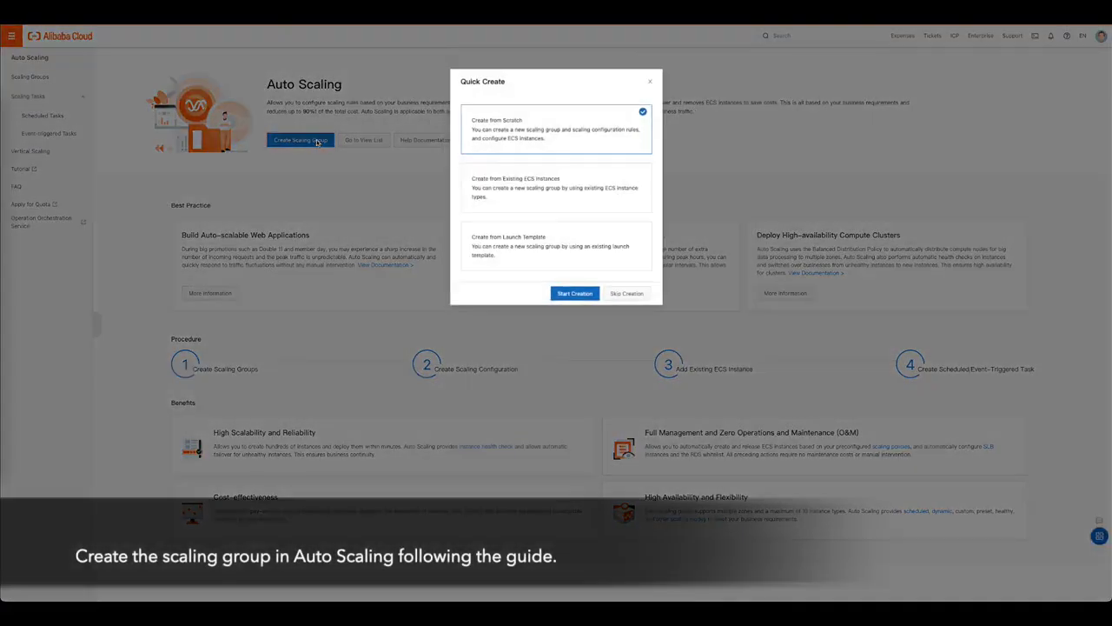
pyautogui.click(574, 294)
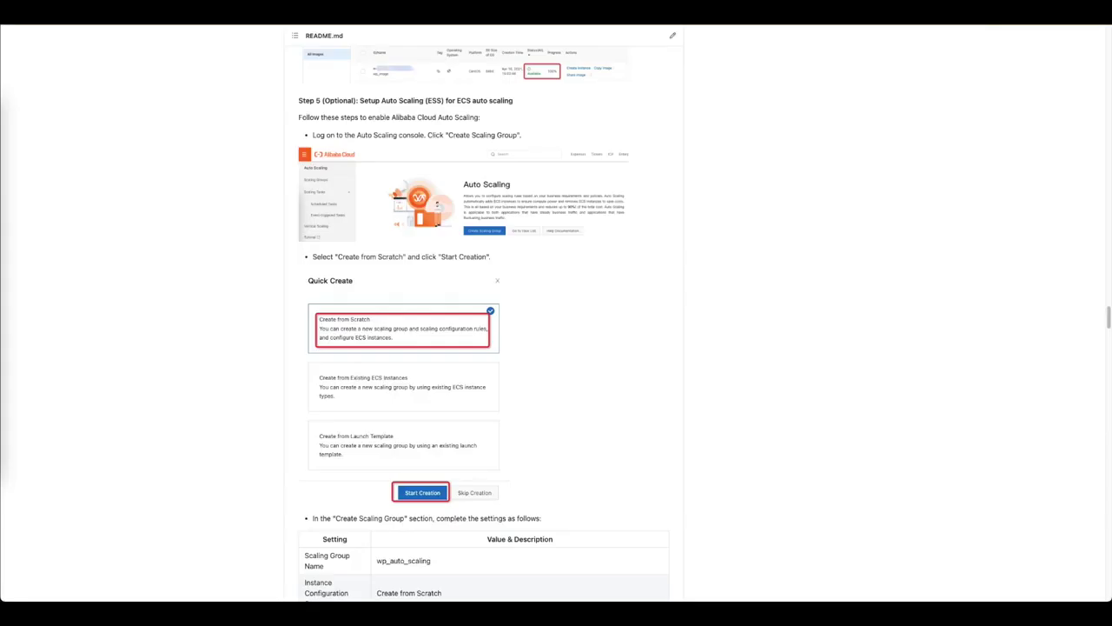
# Copy the scaling group name from the README settings table and name the new scaling group wp_auto_scaling
pyautogui.scroll(-5, 435, 337)
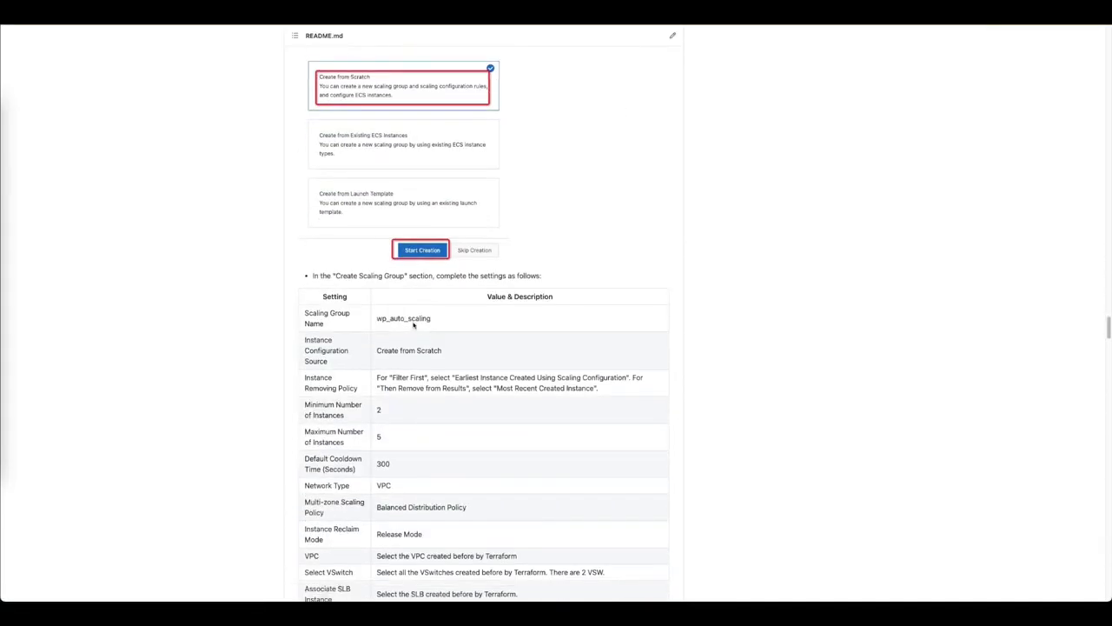
pyautogui.doubleClick(412, 320)
pyautogui.hotkey('ctrl', 'c')
pyautogui.scroll(-3, 518, 328)
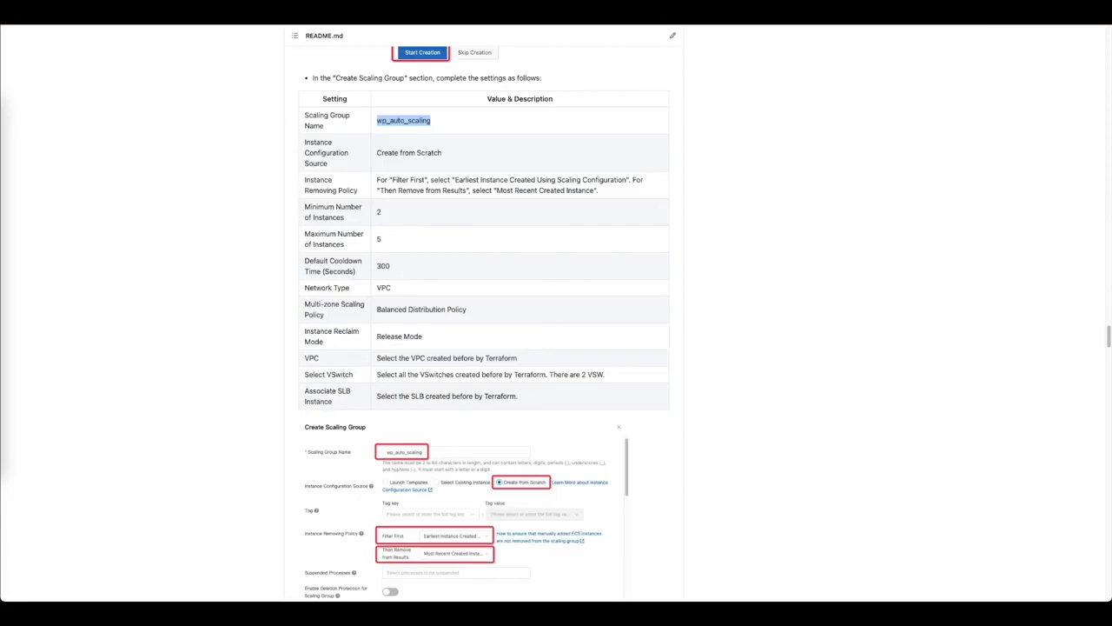
pyautogui.hotkey('alt', 'Tab')
pyautogui.click(531, 113)
pyautogui.hotkey('ctrl', 'v')
# Review the README's scaling group settings for removal policy, instance limits, cooldown time, network type, VPC, VSwitches and SLB instance
pyautogui.scroll(-3, 548, 365)
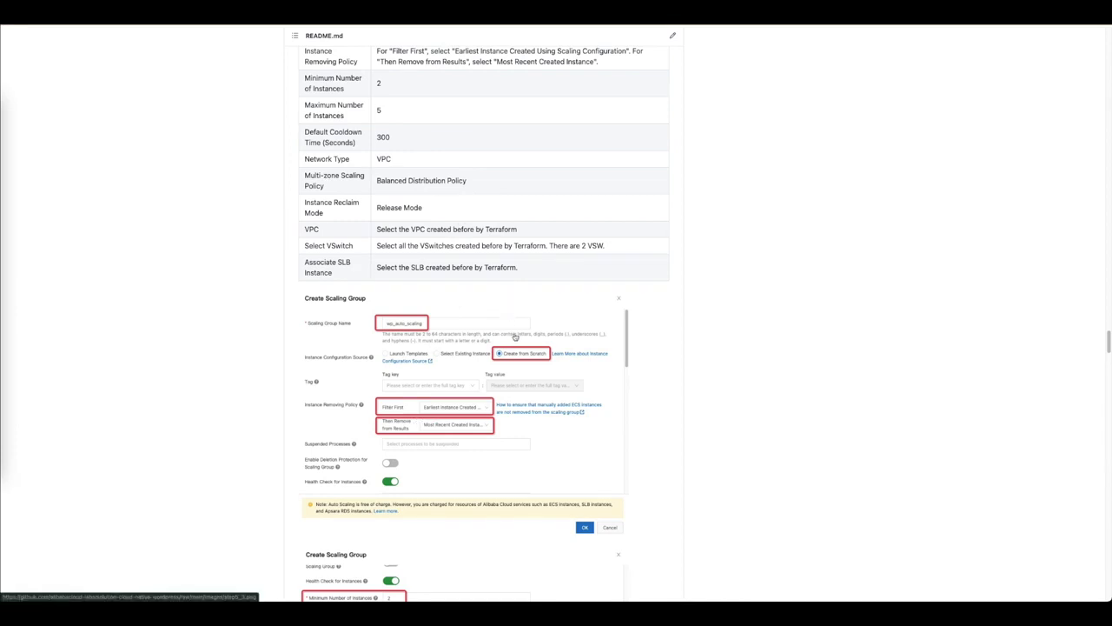
pyautogui.scroll(-1, 515, 337)
pyautogui.scroll(-3, 516, 337)
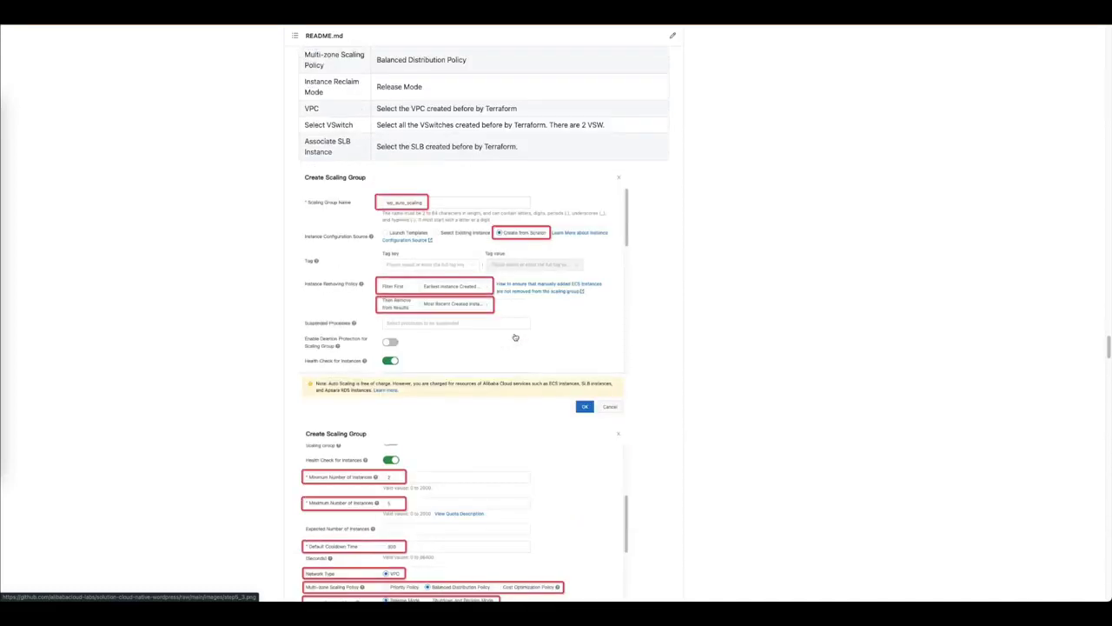
pyautogui.scroll(-1, 396, 362)
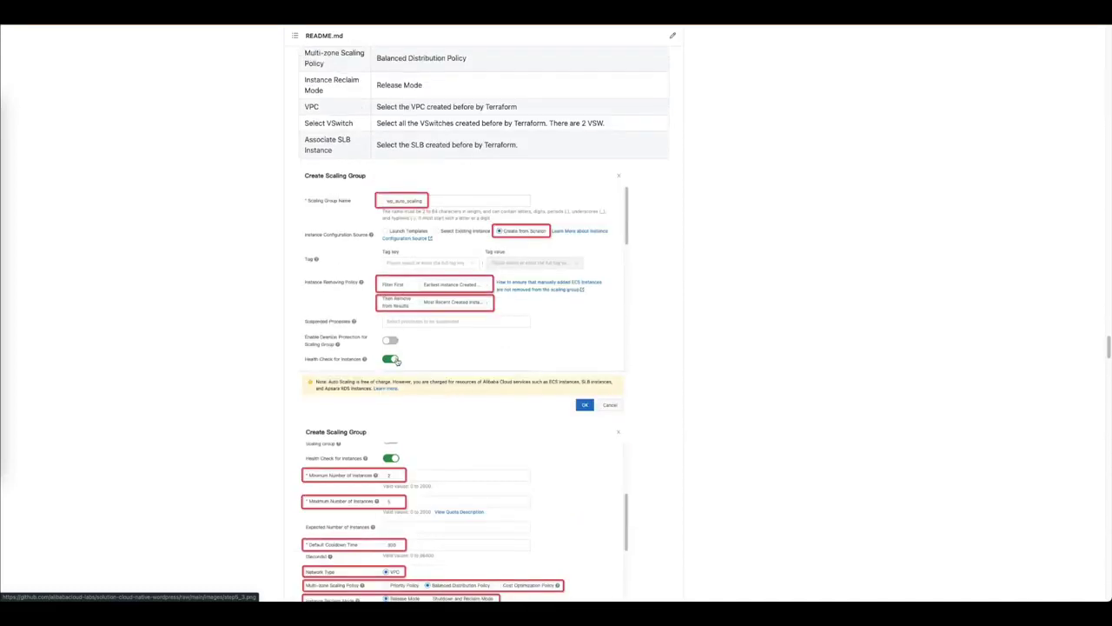
pyautogui.scroll(-3, 396, 361)
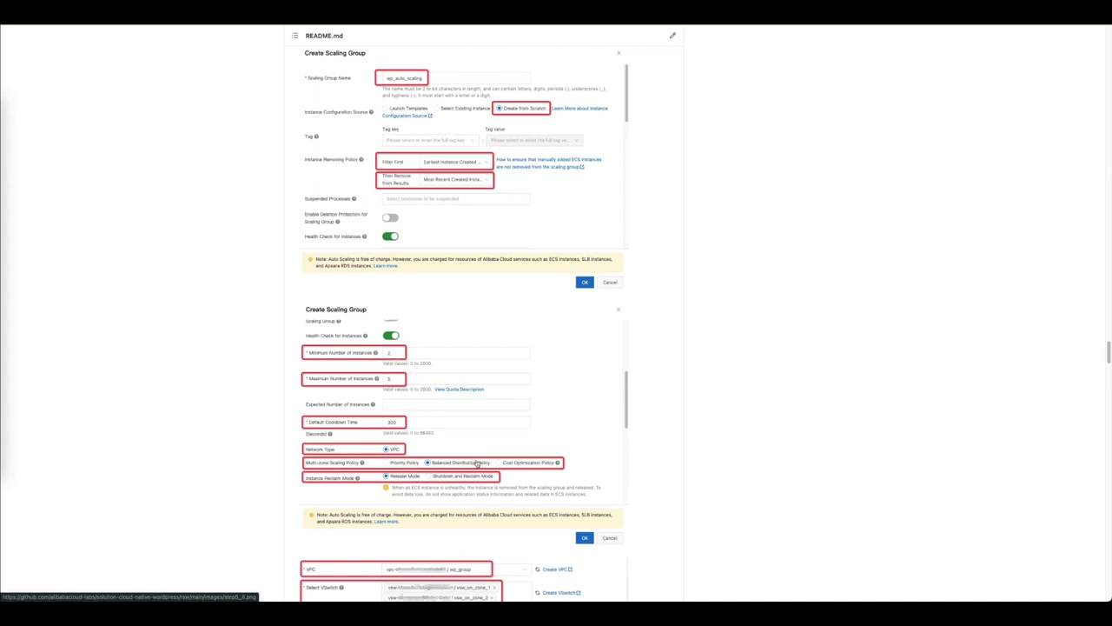
pyautogui.scroll(-2, 494, 480)
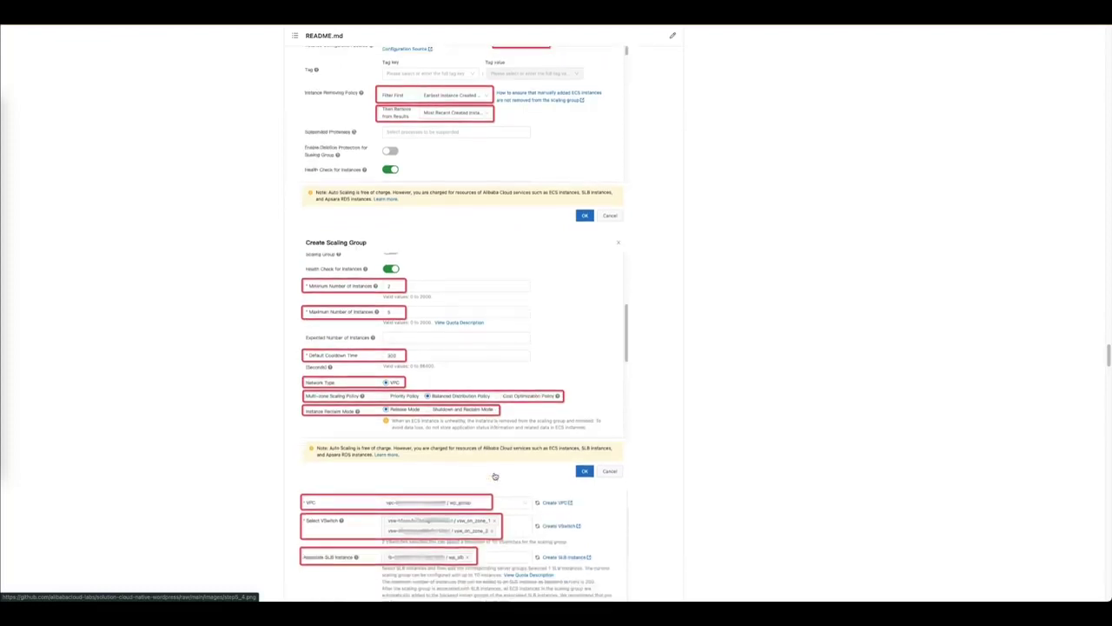
pyautogui.scroll(-1, 494, 477)
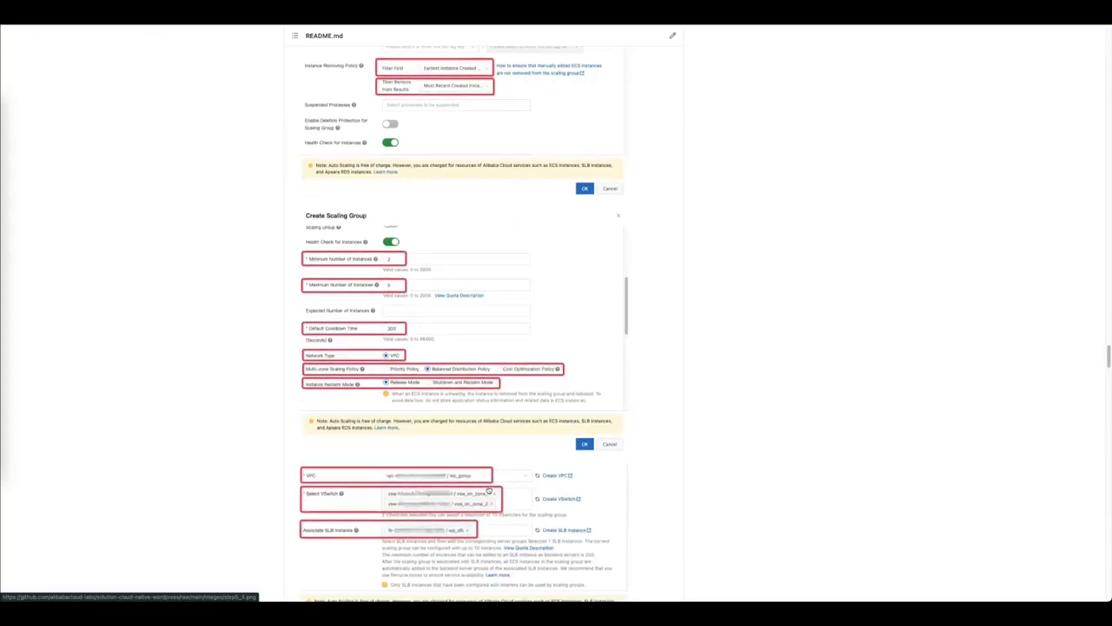
pyautogui.scroll(-1, 488, 492)
pyautogui.scroll(-3, 479, 504)
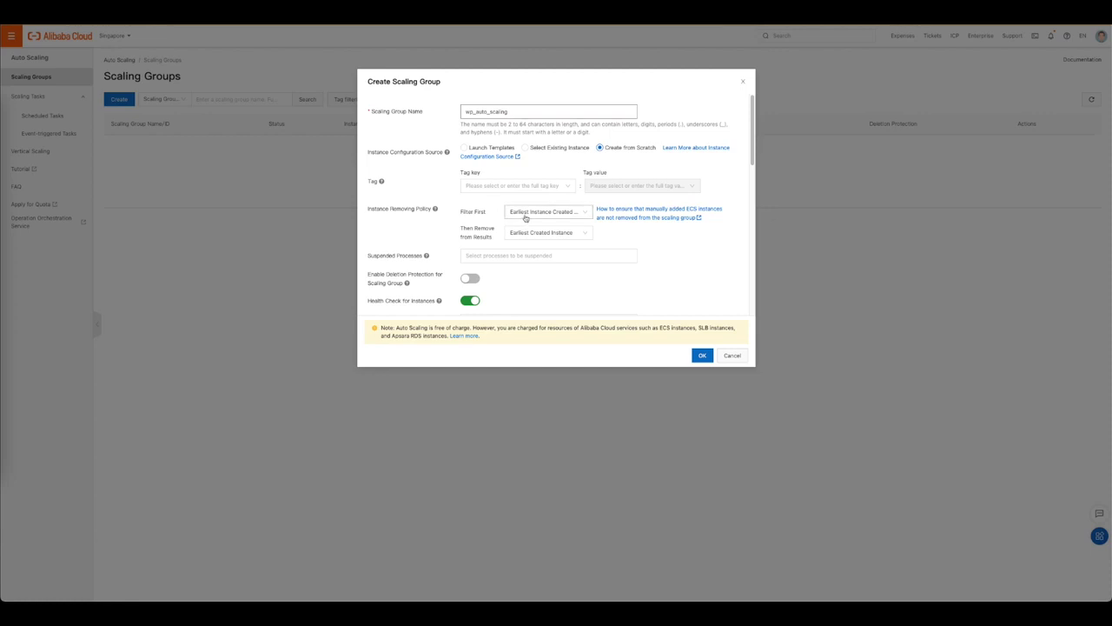
# Set the instance removing policy to filter Earliest Instance Created Using Scaling Configuration first and then remove Most Recent Created Instance
pyautogui.click(527, 218)
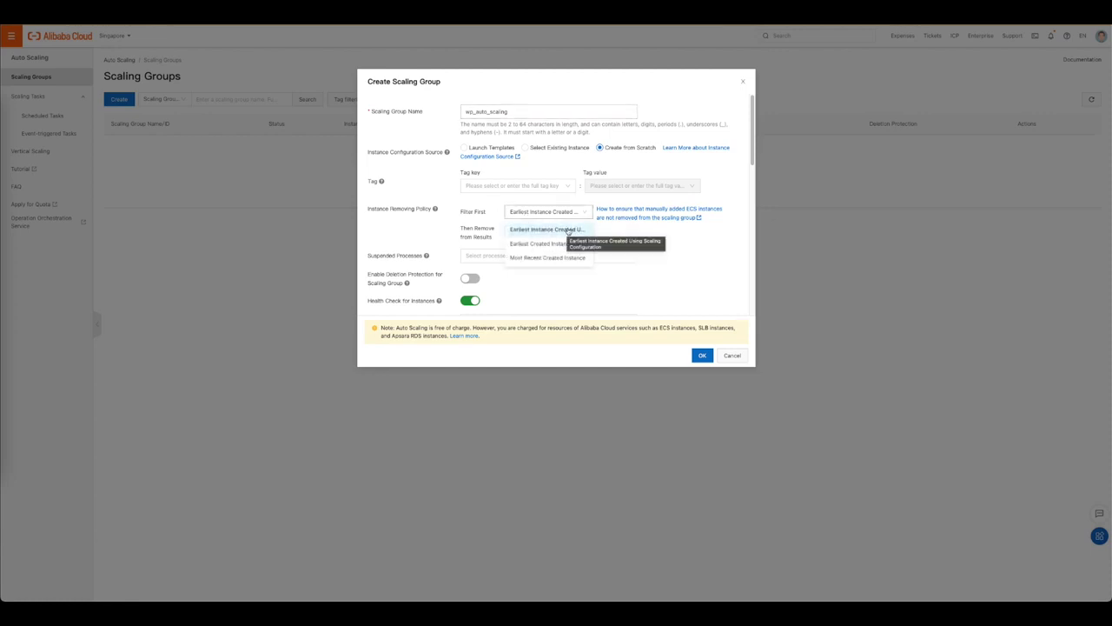
pyautogui.click(526, 243)
pyautogui.click(548, 233)
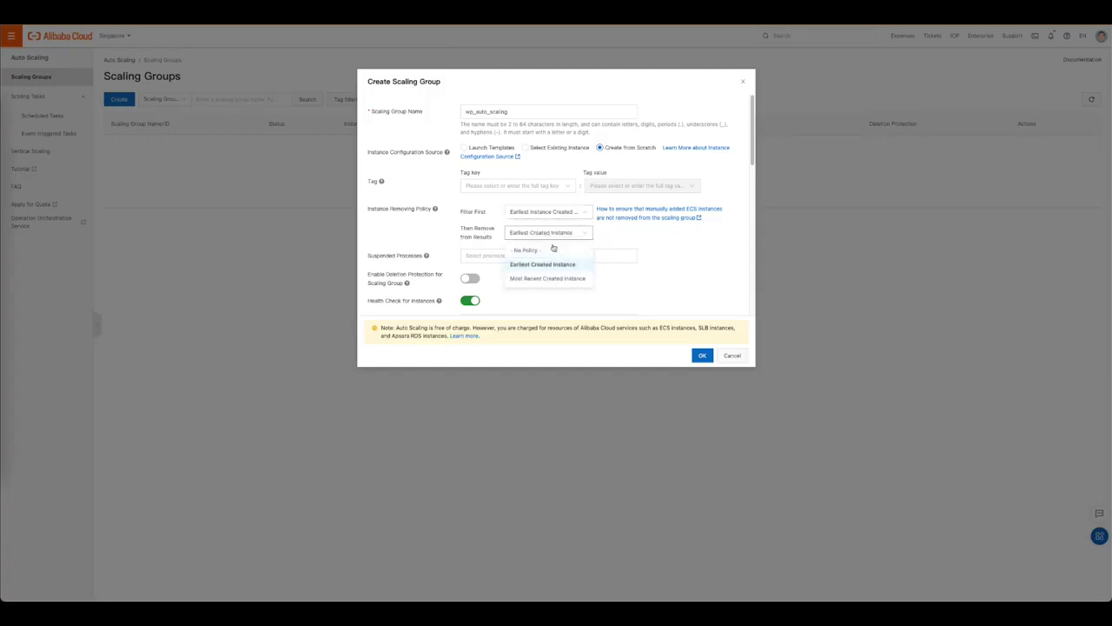
pyautogui.click(550, 279)
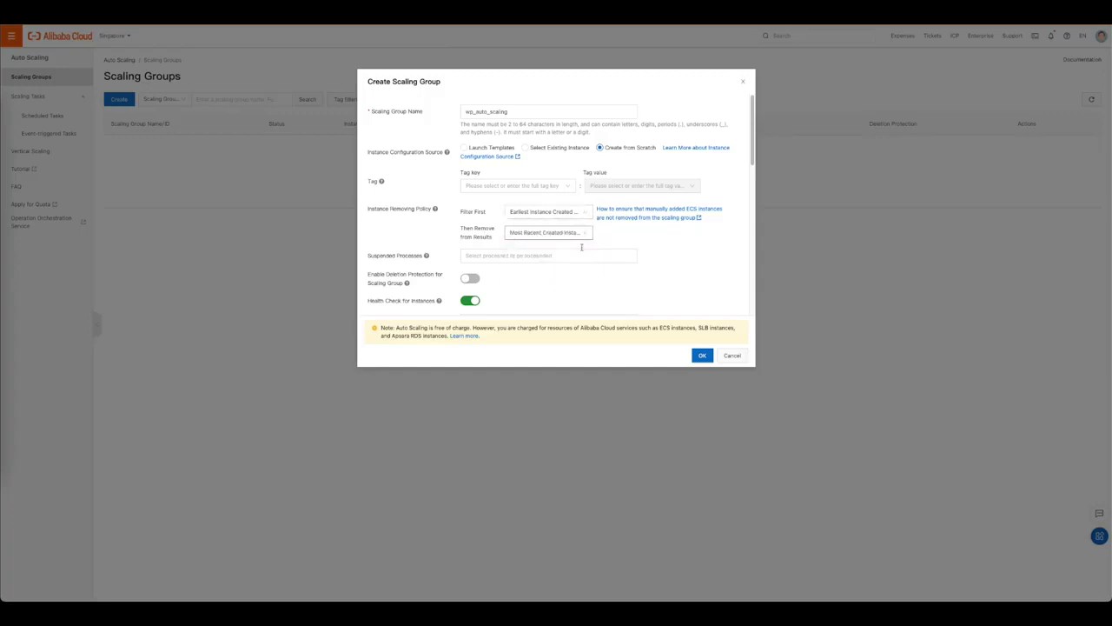
# Set the scaling group's minimum number of instances to 2 and the maximum to 5
pyautogui.scroll(-2, 645, 281)
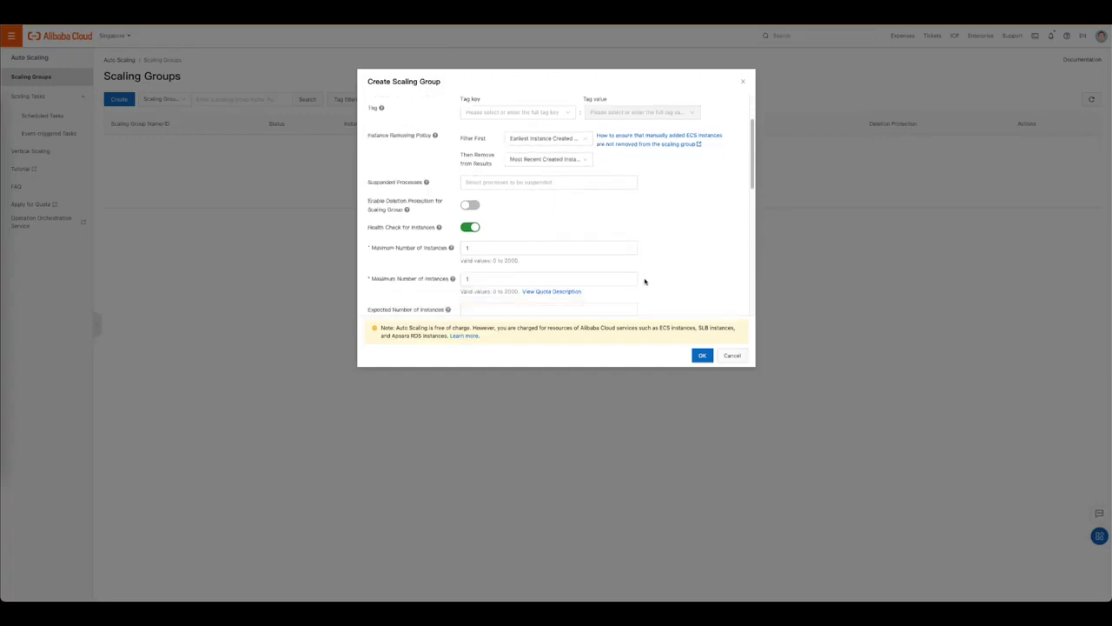
pyautogui.click(481, 246)
pyautogui.write('2')
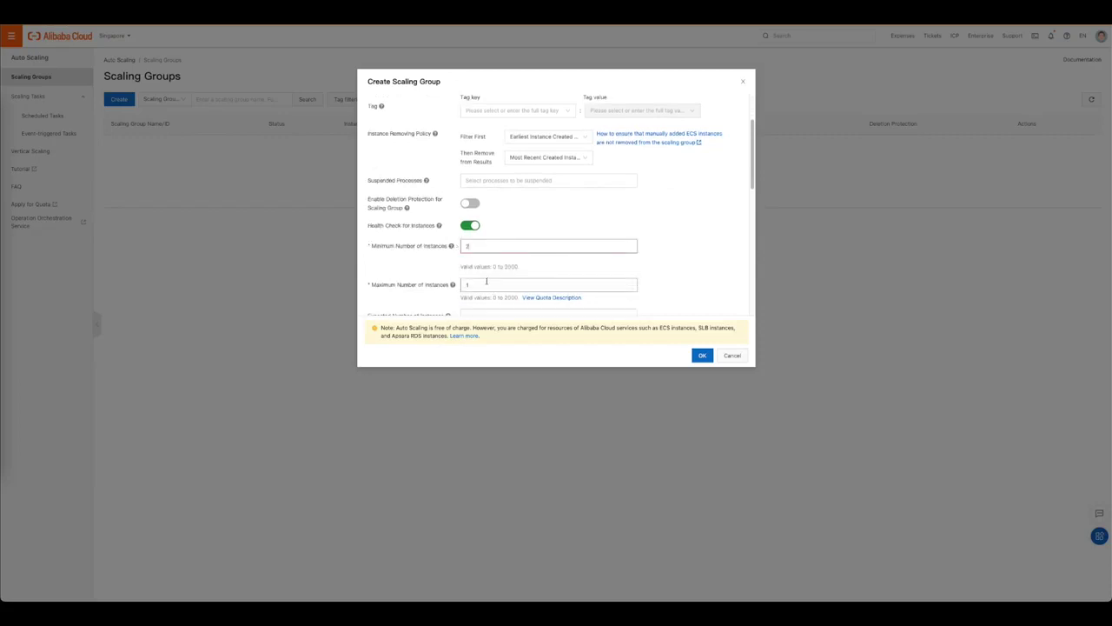
pyautogui.moveTo(453, 285)
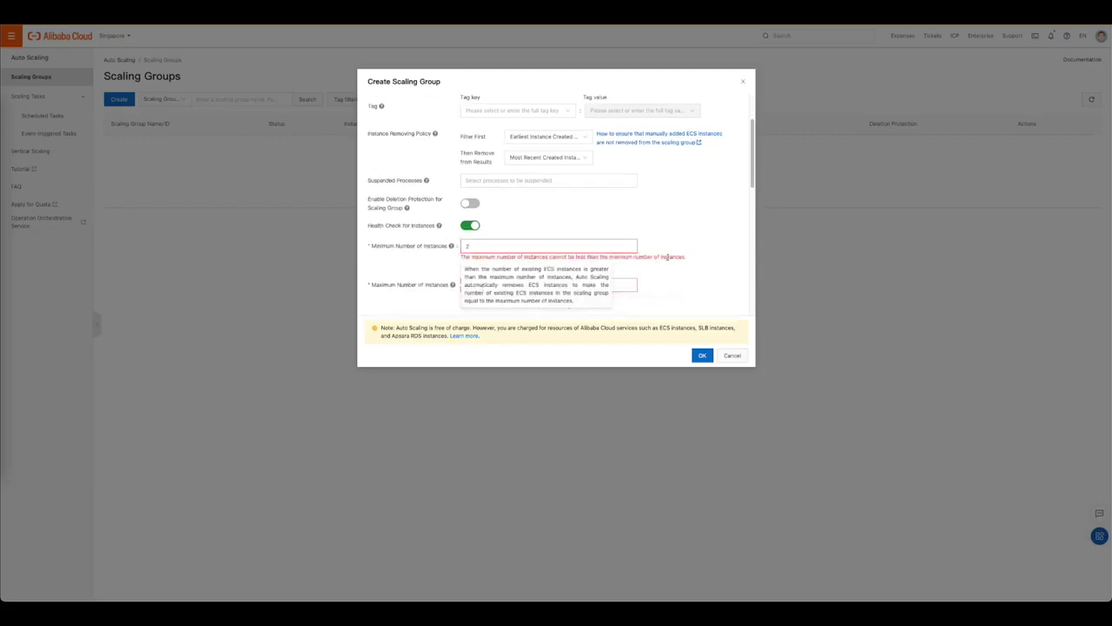
pyautogui.press('Tab')
pyautogui.write('5')
# Set the scaling group's multi-zone scaling policy to Balanced Distribution Policy
pyautogui.scroll(-2, 687, 248)
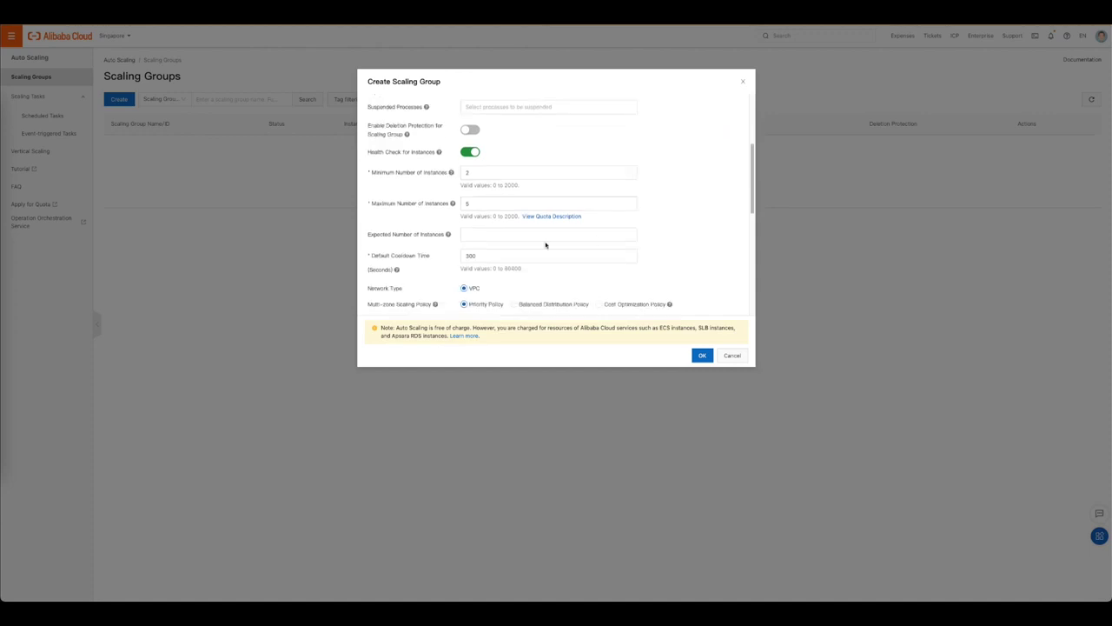
pyautogui.scroll(-2, 538, 279)
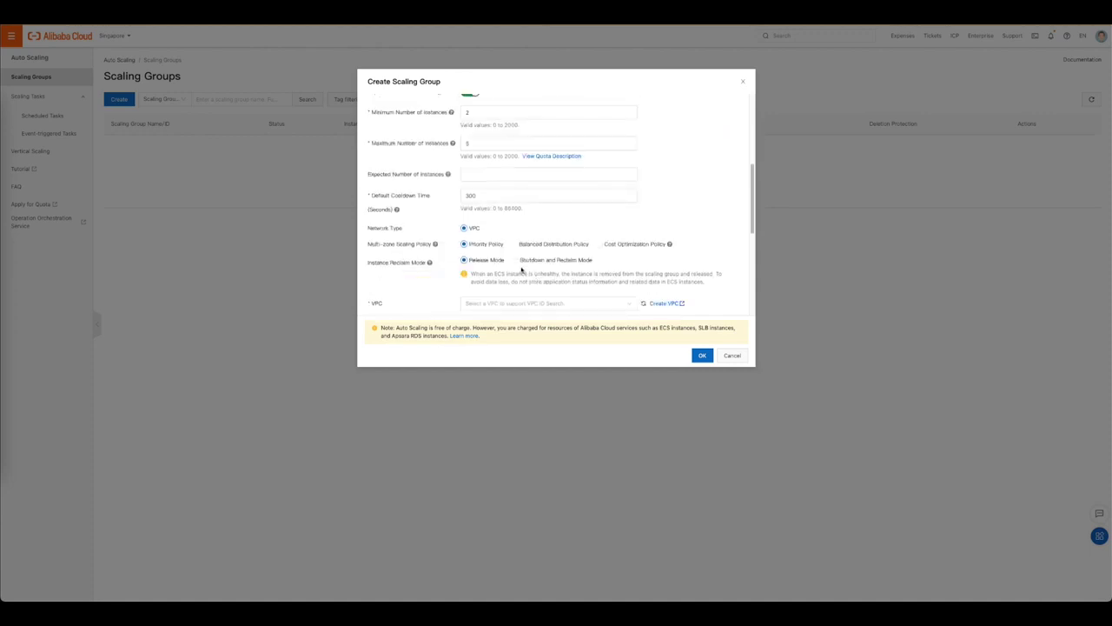
pyautogui.click(515, 247)
# Choose the wp_group VPC created on May 6, 2021 as the scaling group's VPC
pyautogui.scroll(-1, 553, 269)
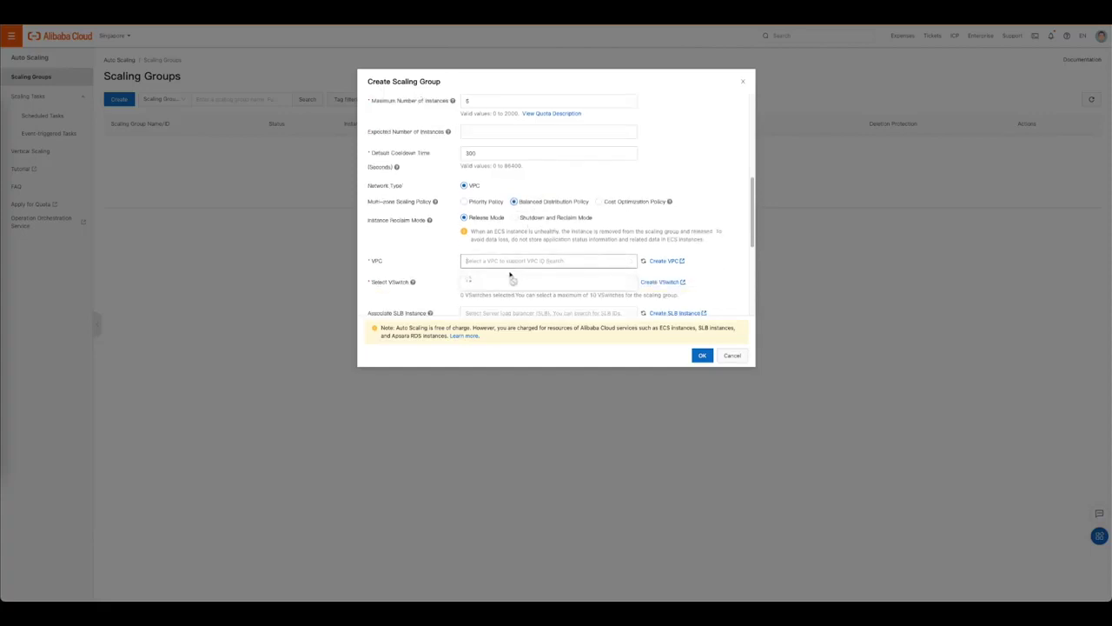
pyautogui.click(547, 263)
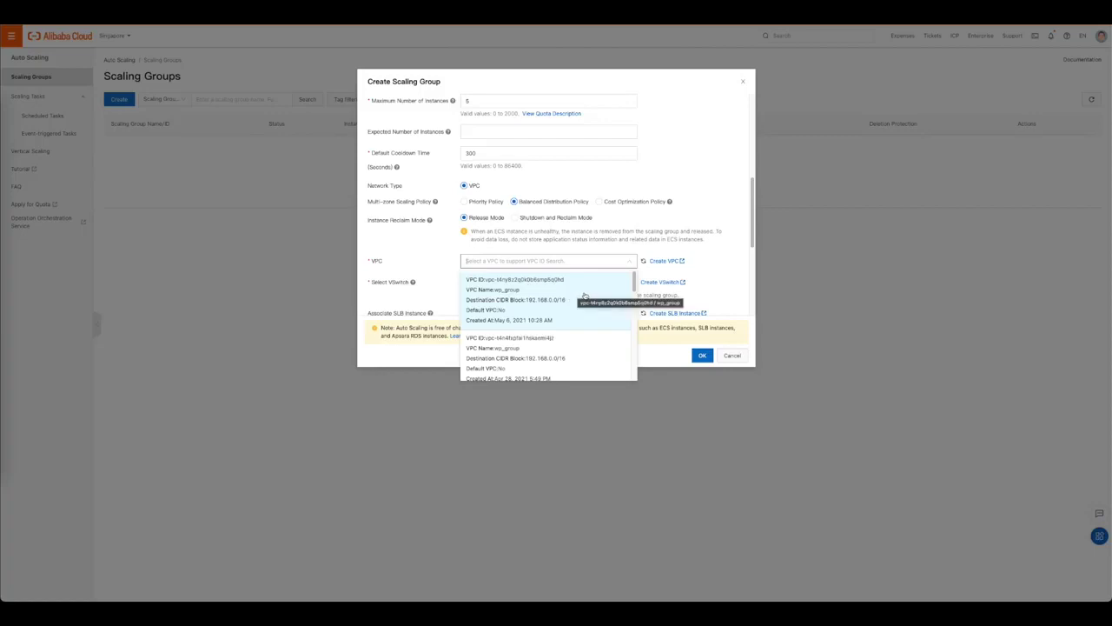
pyautogui.scroll(-1, 590, 298)
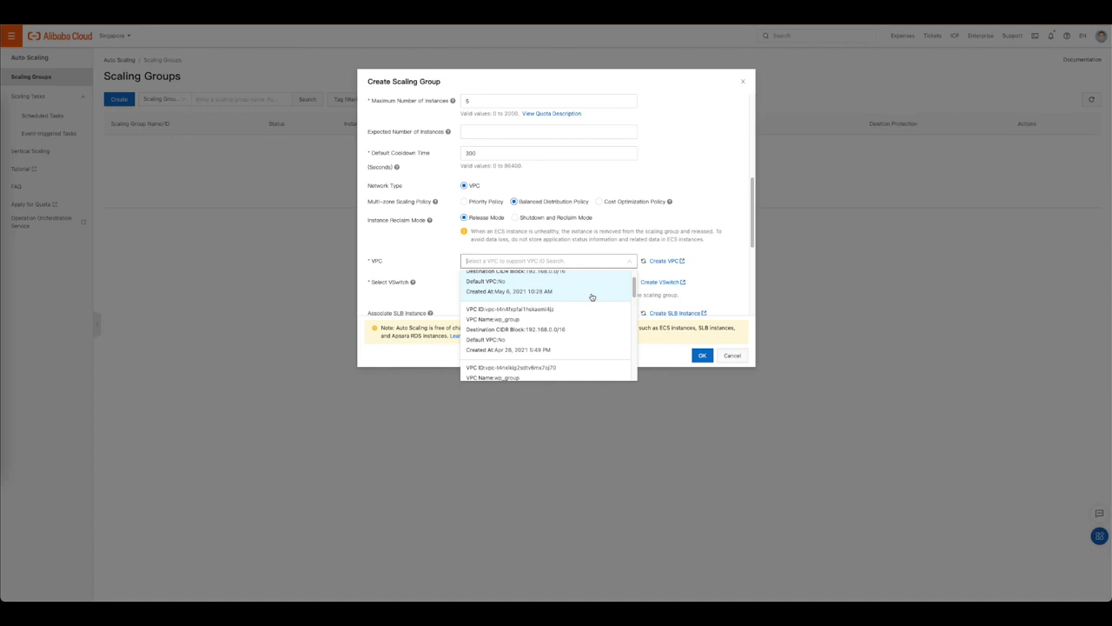
pyautogui.scroll(1, 591, 298)
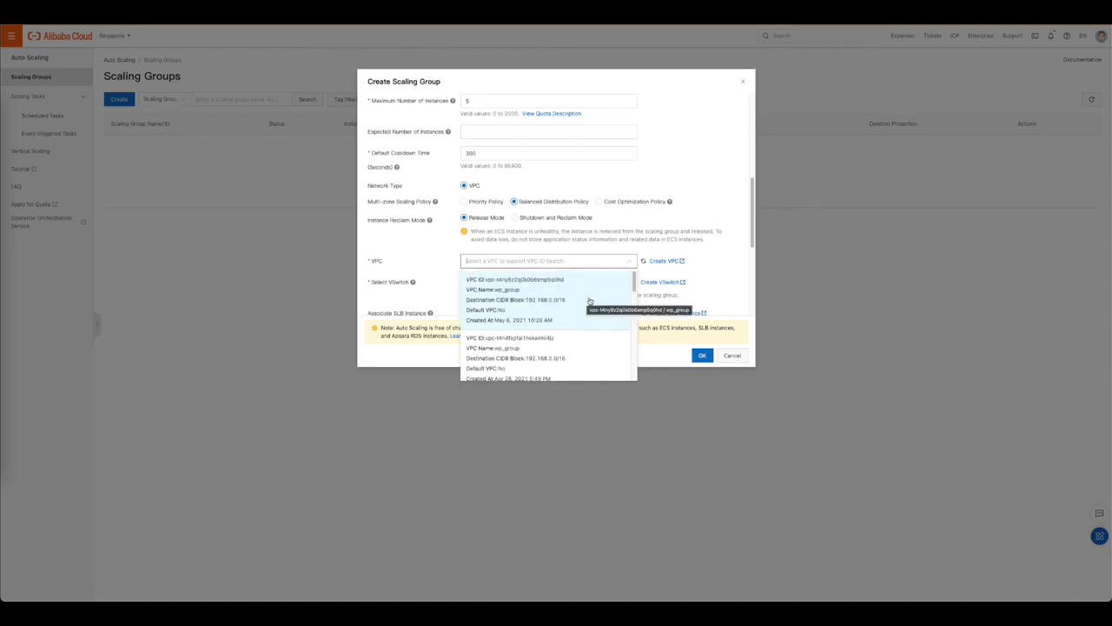
pyautogui.click(590, 301)
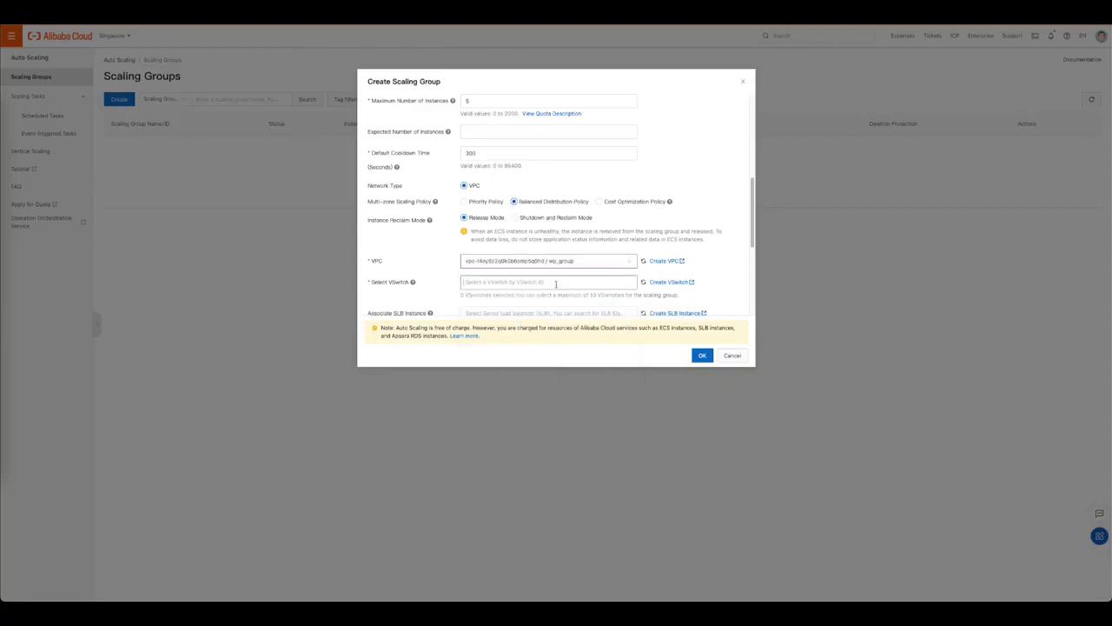
# Select the VSwitches vsw_on_zone_1 and vsw_on_zone_2 for the scaling group
pyautogui.click(547, 285)
pyautogui.click(590, 326)
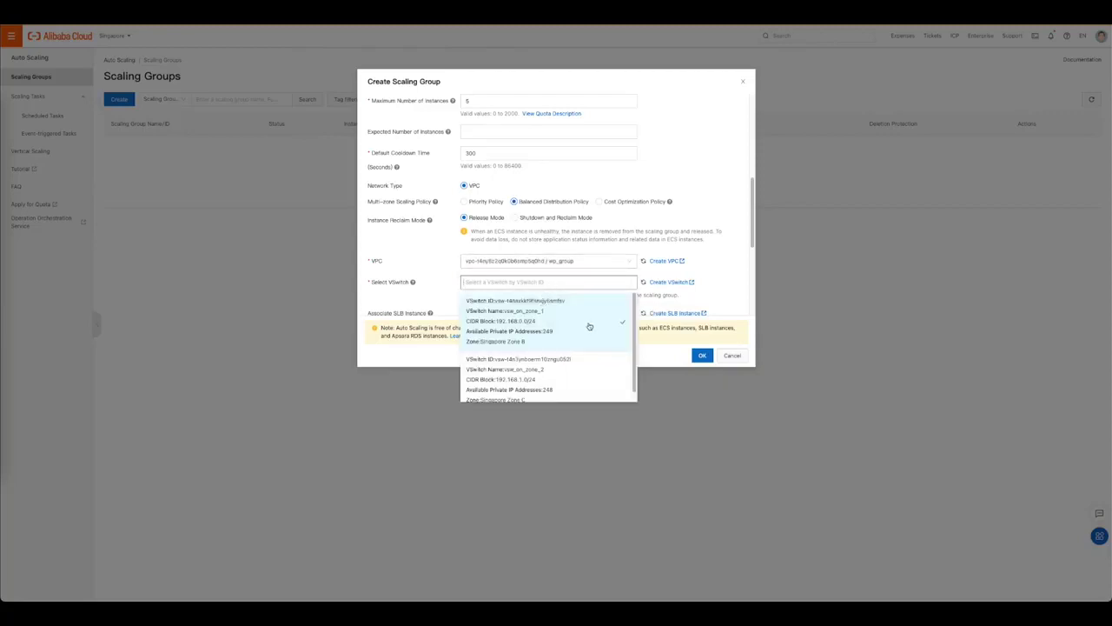
pyautogui.scroll(-1, 598, 334)
pyautogui.click(574, 327)
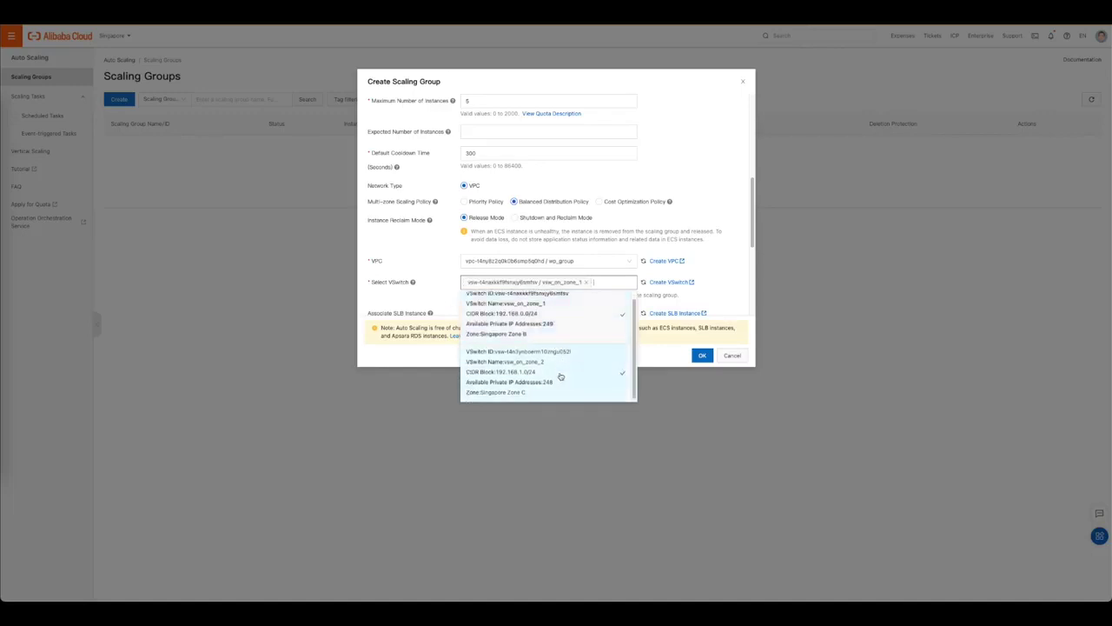
pyautogui.click(561, 376)
pyautogui.click(580, 315)
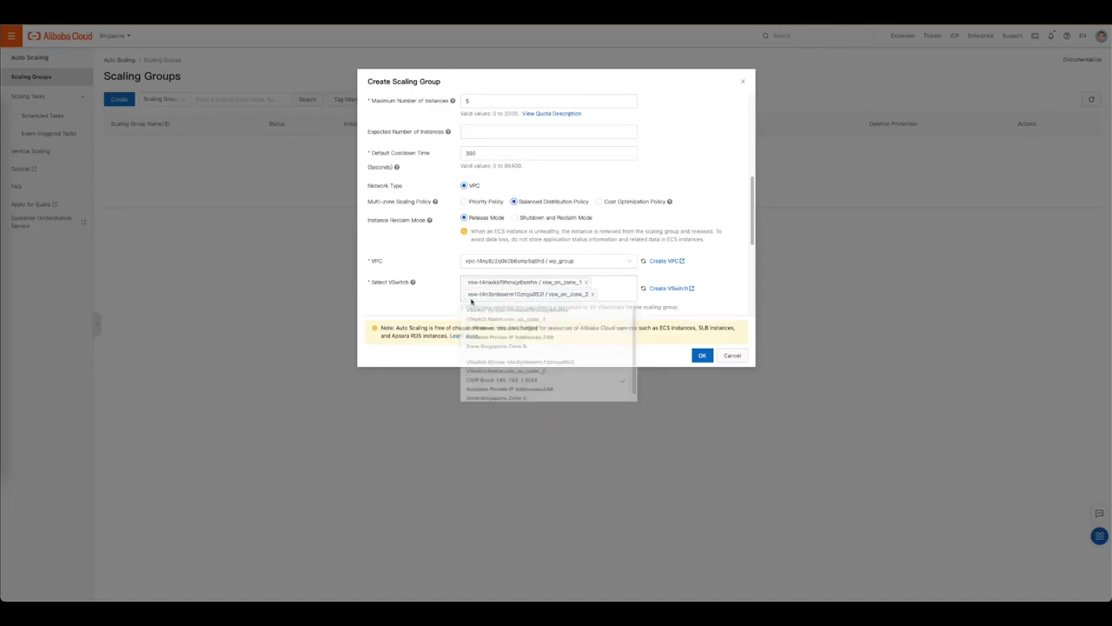
# Associate the SLB instance wp_slb with the scaling group
pyautogui.scroll(-2, 580, 315)
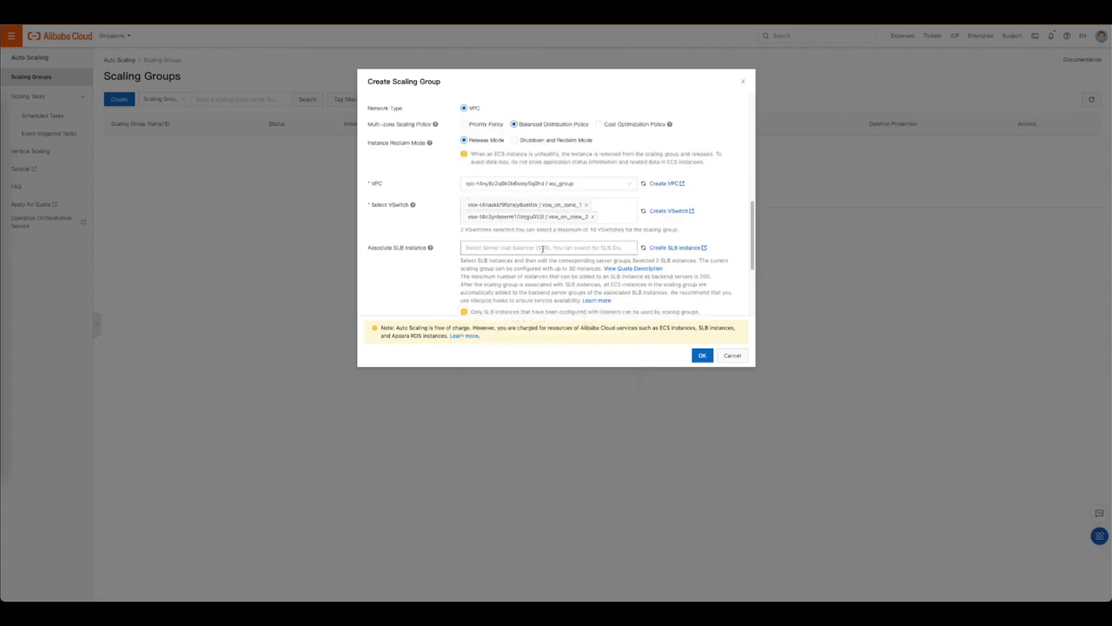
pyautogui.click(543, 248)
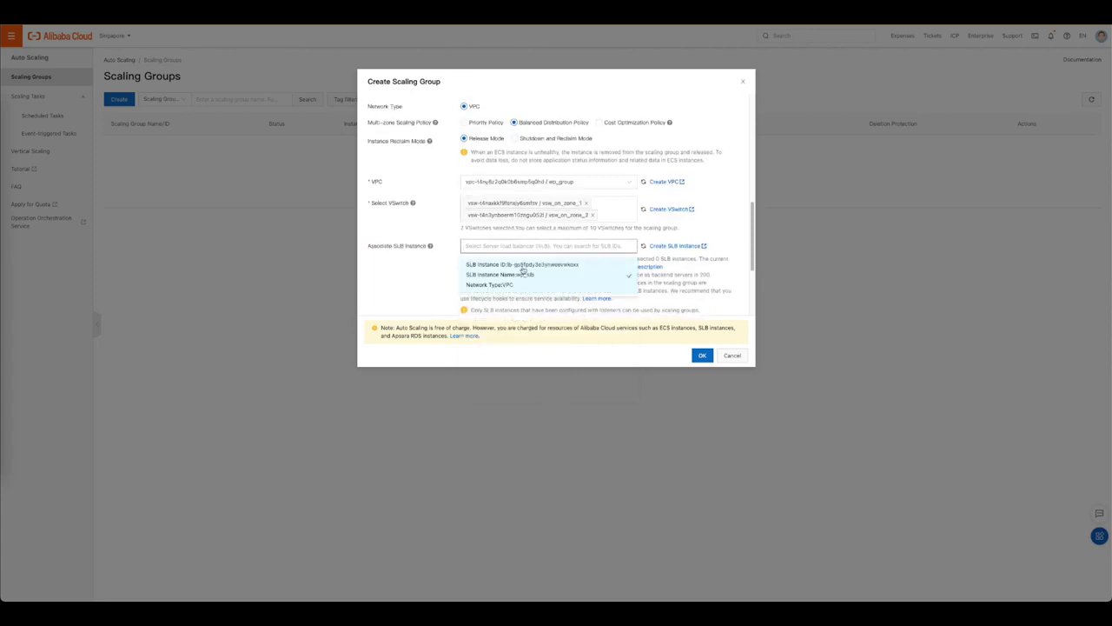
pyautogui.click(532, 276)
pyautogui.click(407, 294)
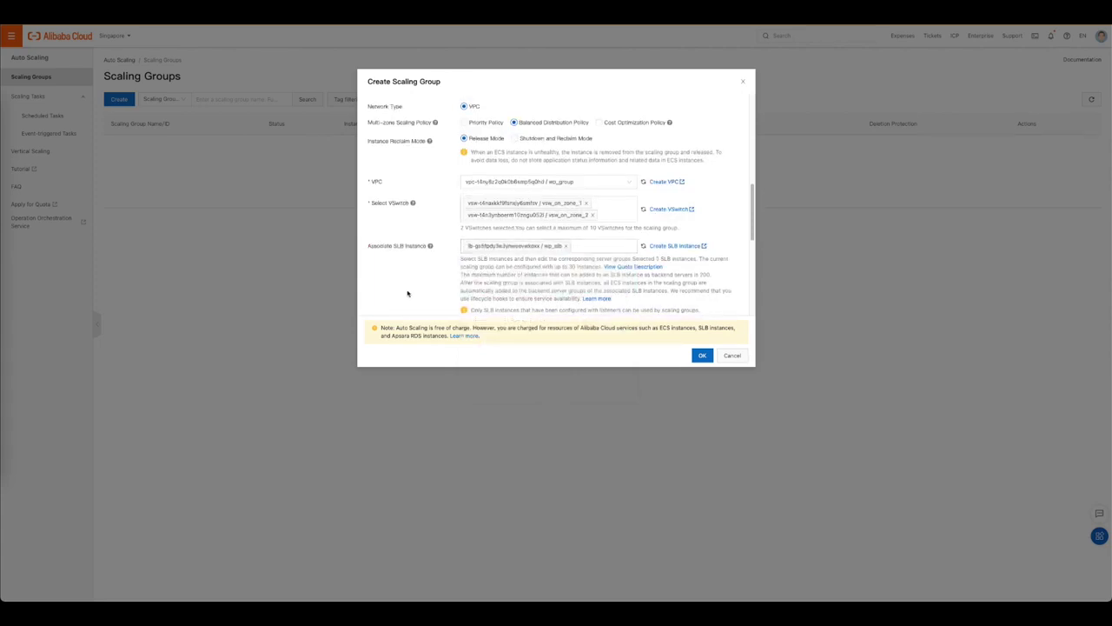
# Check the remaining scaling group settings against the README, create the scaling group and close the result dialog
pyautogui.scroll(-1, 423, 298)
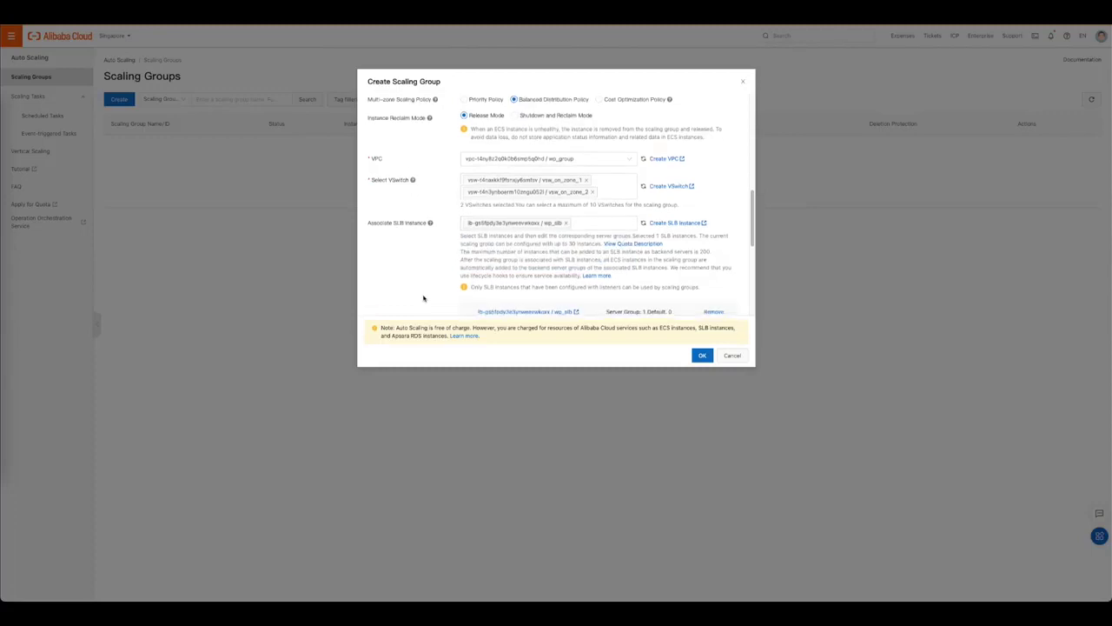
pyautogui.scroll(-3, 423, 298)
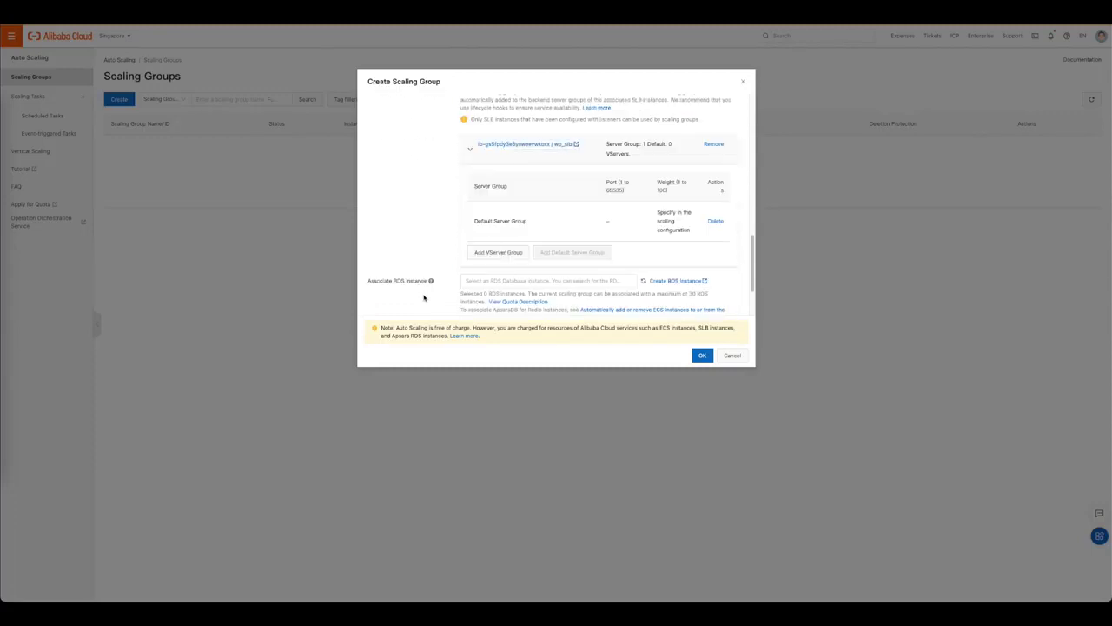
pyautogui.scroll(-2, 536, 251)
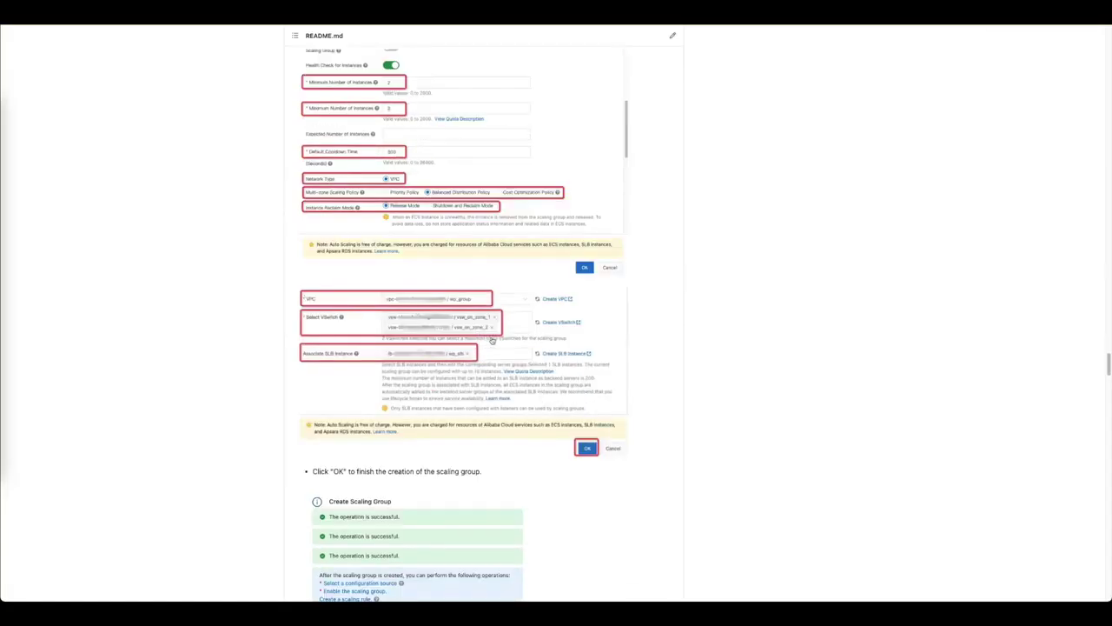
pyautogui.scroll(-1, 492, 340)
pyautogui.scroll(-3, 499, 339)
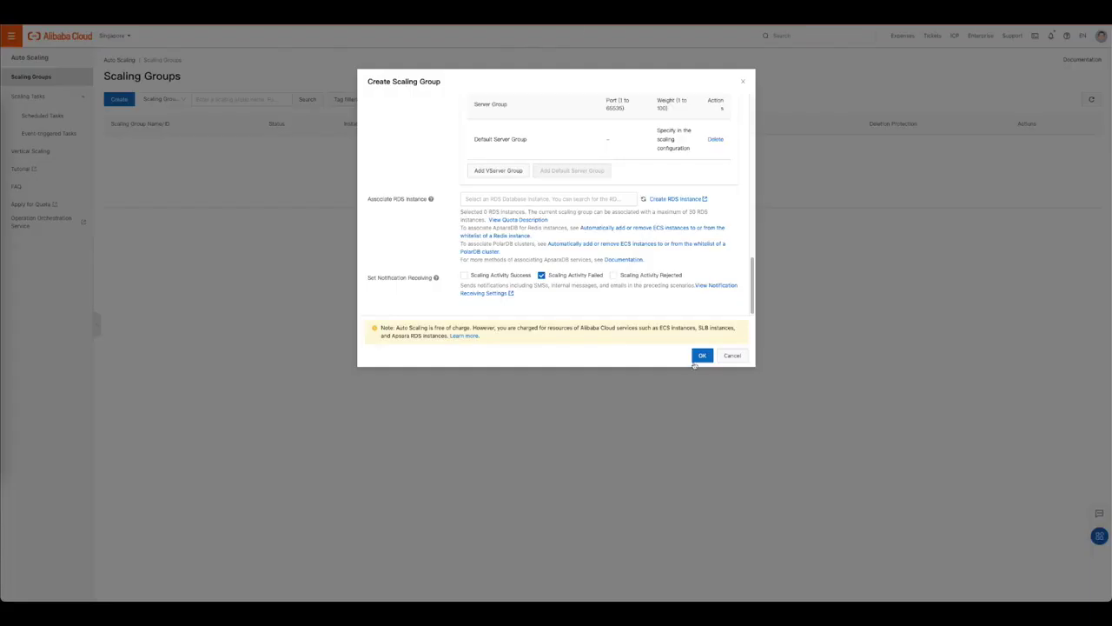
pyautogui.click(700, 355)
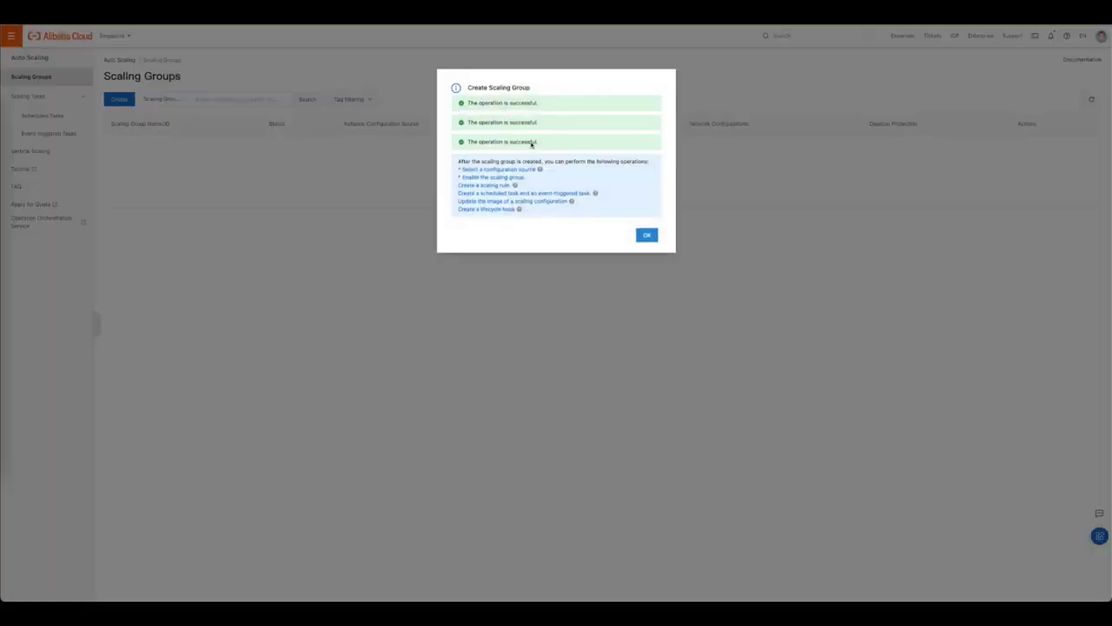
pyautogui.click(648, 235)
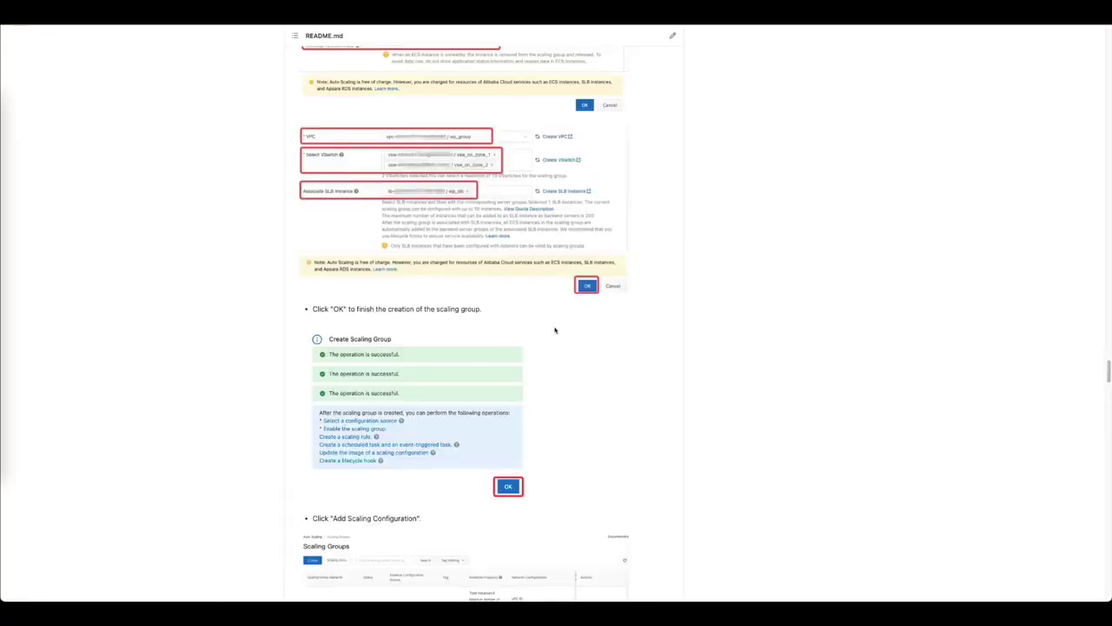
# Review the README's scaling configuration settings and start adding a scaling configuration to the wp_auto_scaling group
pyautogui.scroll(-5, 555, 327)
pyautogui.scroll(-4, 555, 327)
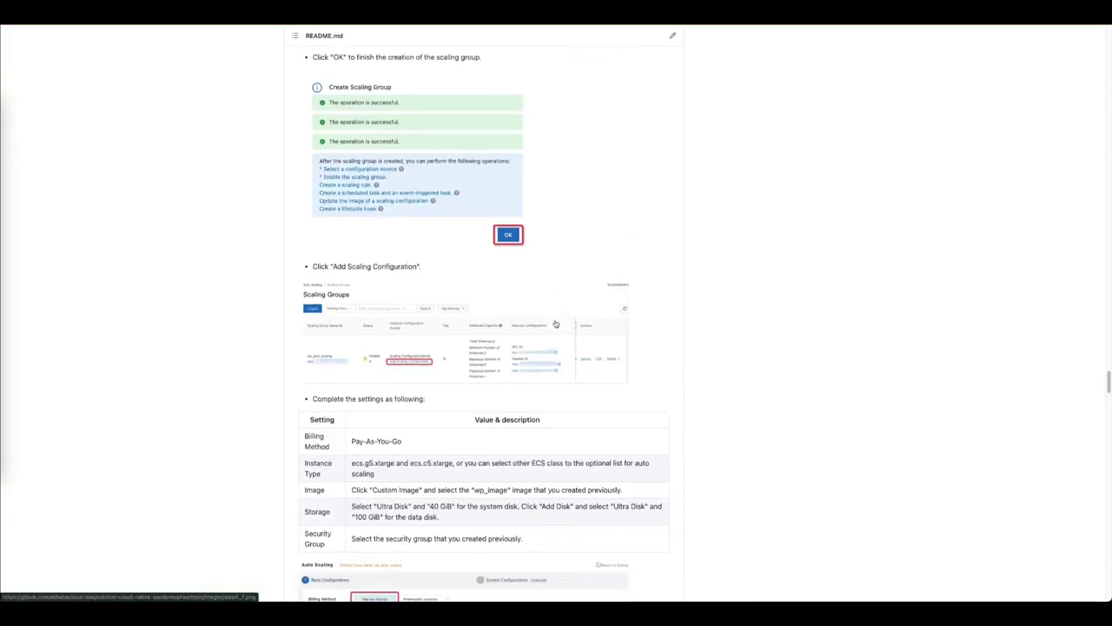
pyautogui.scroll(-2, 556, 323)
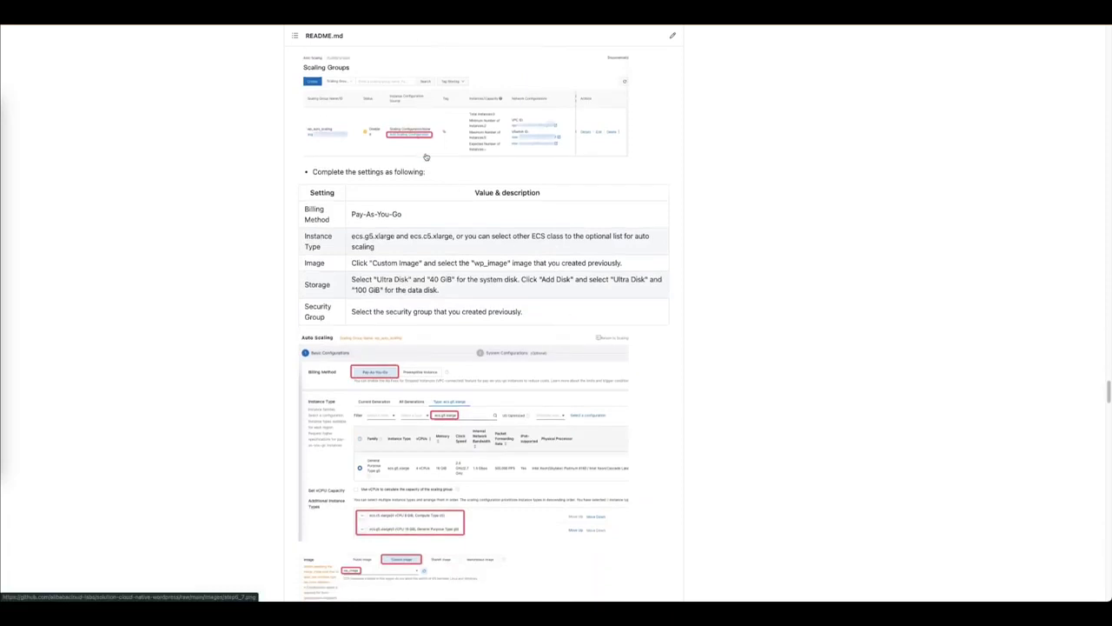
pyautogui.scroll(-1, 412, 184)
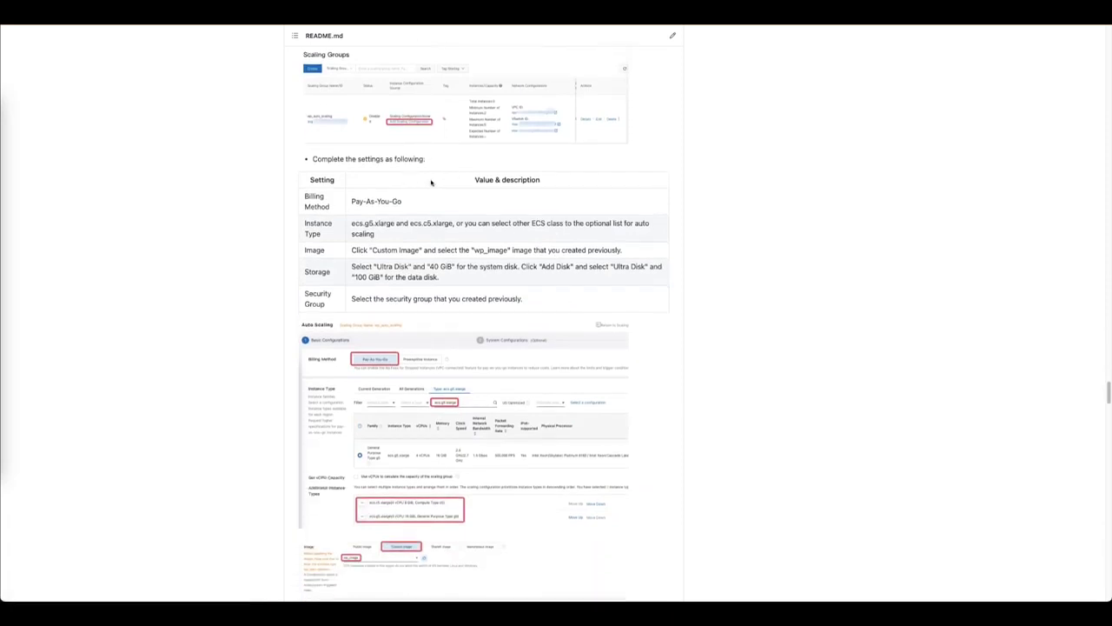
pyautogui.scroll(-1, 431, 183)
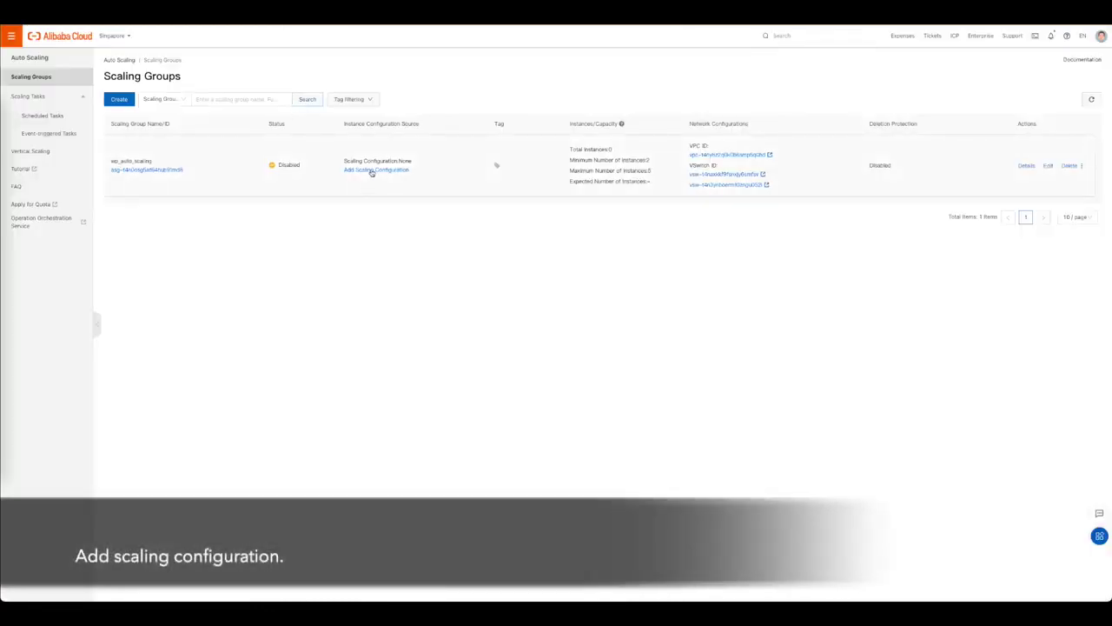
pyautogui.click(371, 172)
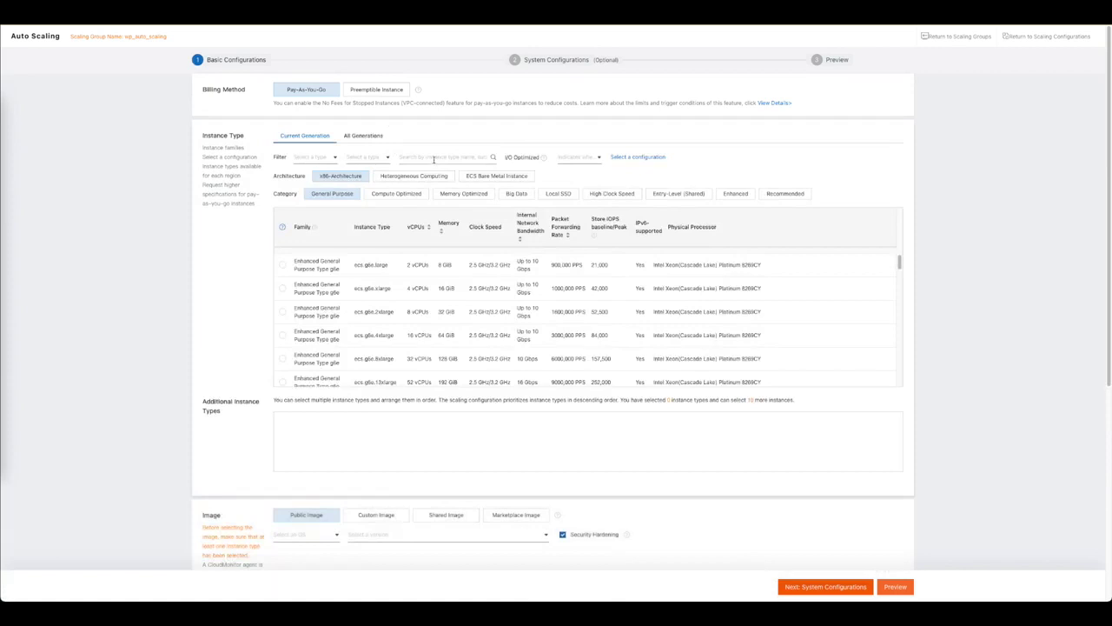
# Look up the instance types given in the README and add ecs.c5.xlarge and ecs.g5.xlarge to the scaling configuration
pyautogui.click(470, 156)
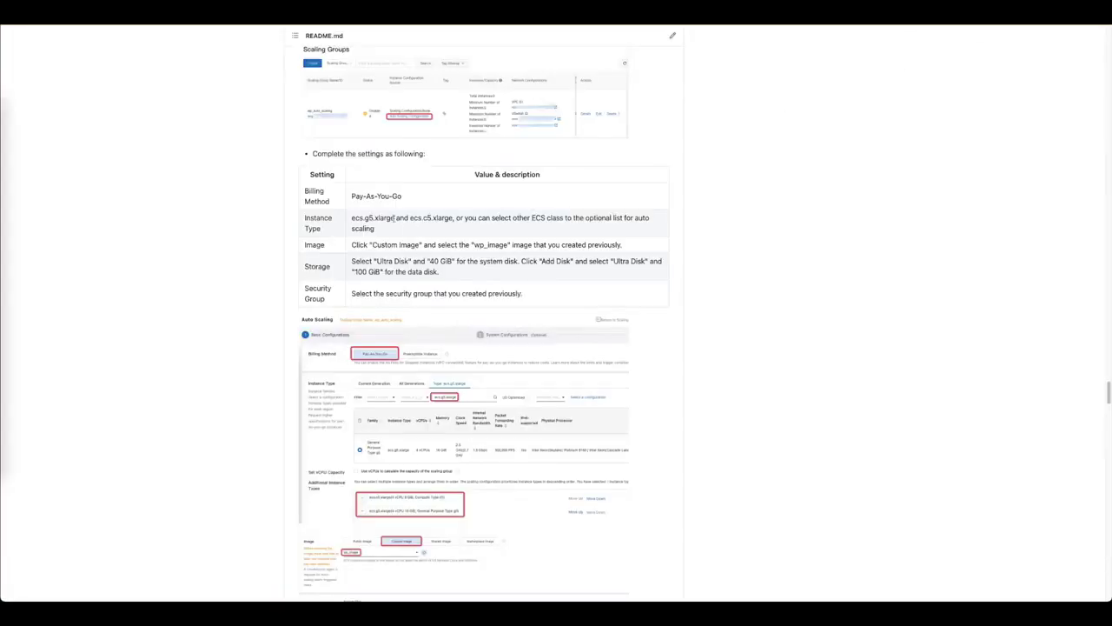
pyautogui.moveTo(394, 218); pyautogui.dragTo(340, 218)
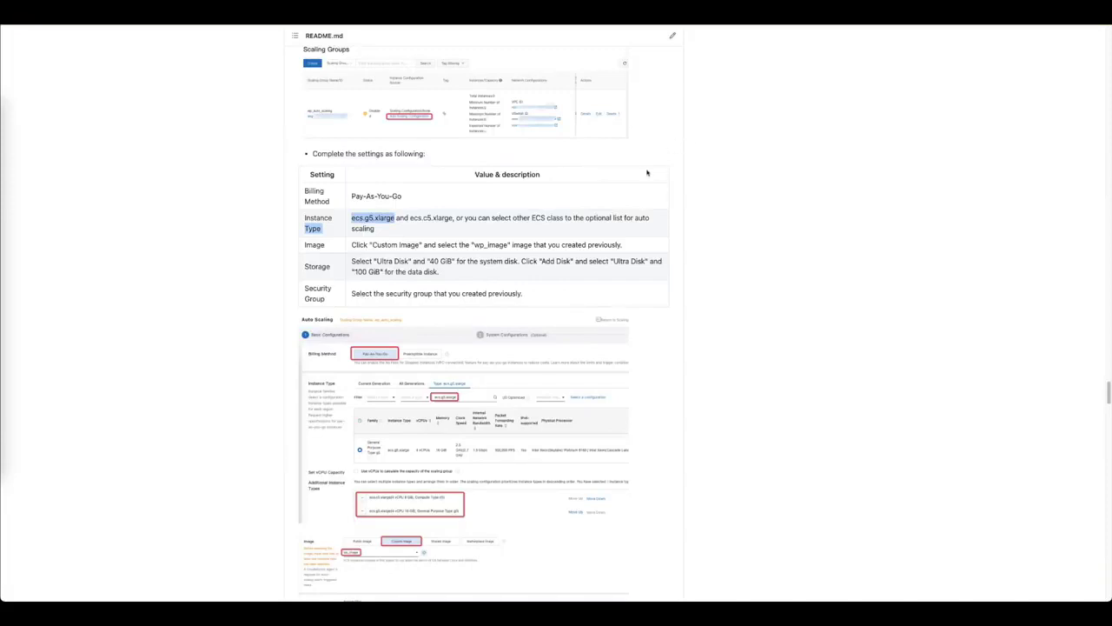
pyautogui.scroll(-1, 646, 173)
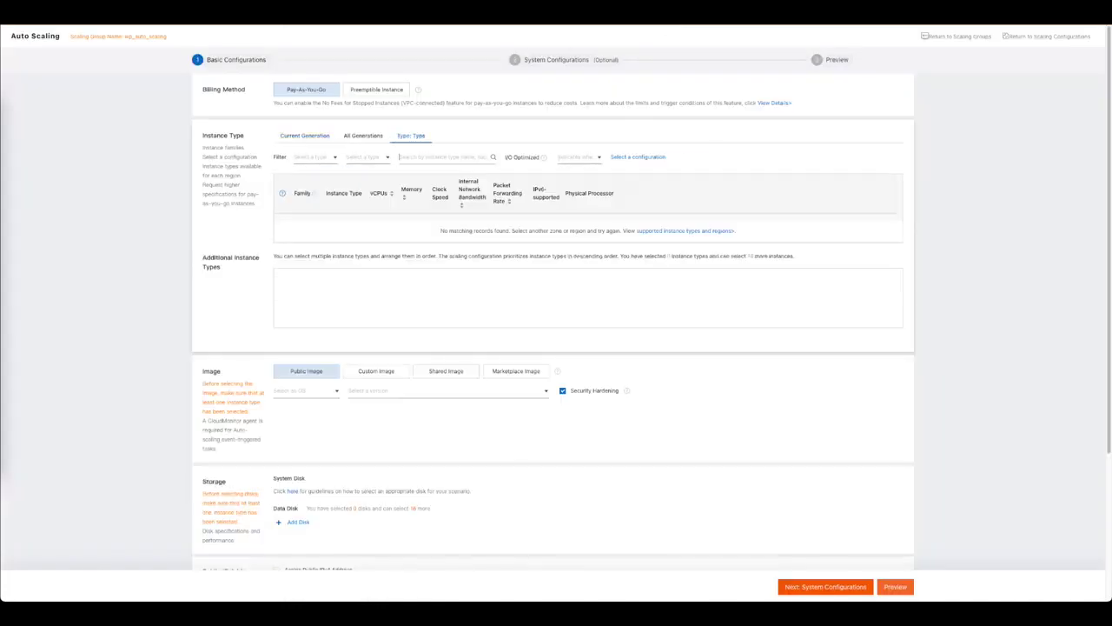
pyautogui.write('ecs.c5.xlarge')
pyautogui.click(283, 235)
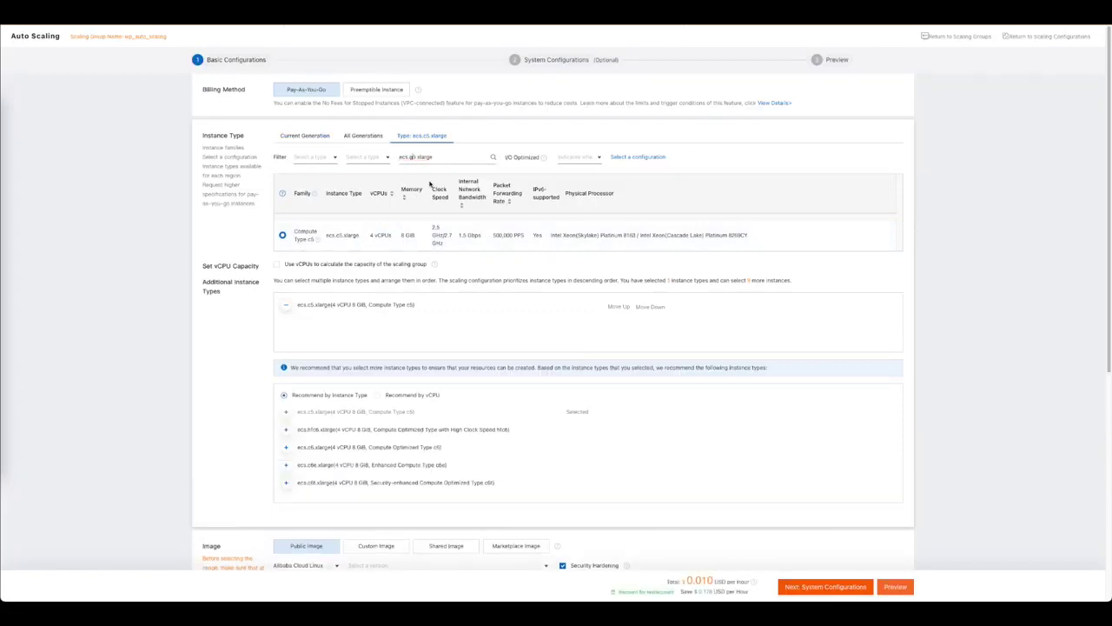
pyautogui.click(282, 238)
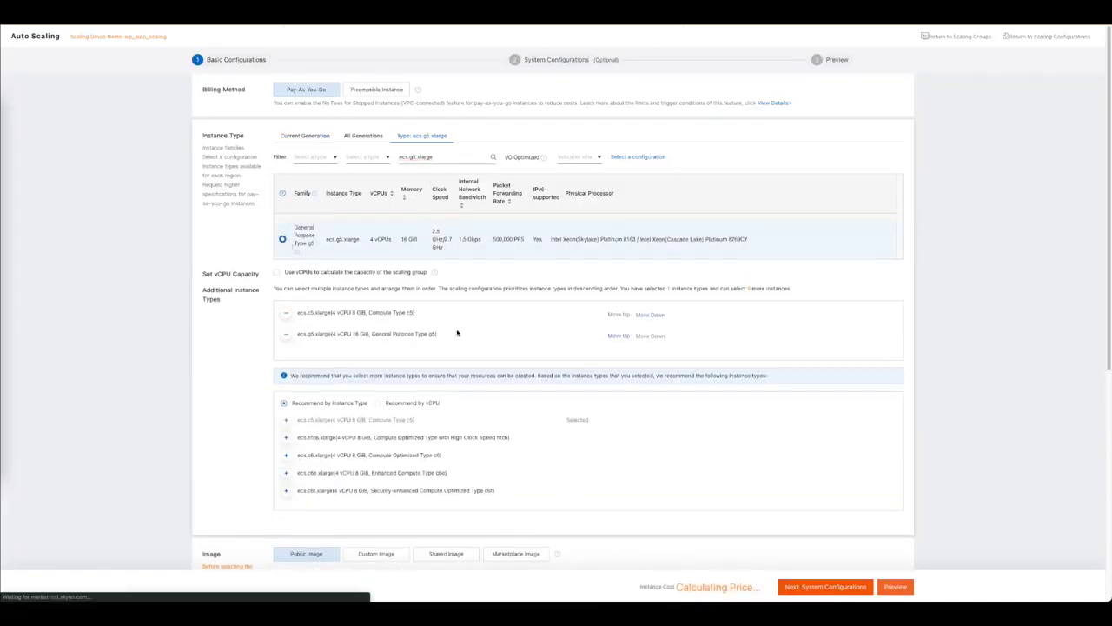
# Try moving ecs.g5.xlarge above ecs.c5.xlarge in the additional instance types, and restore the previous order
pyautogui.click(618, 335)
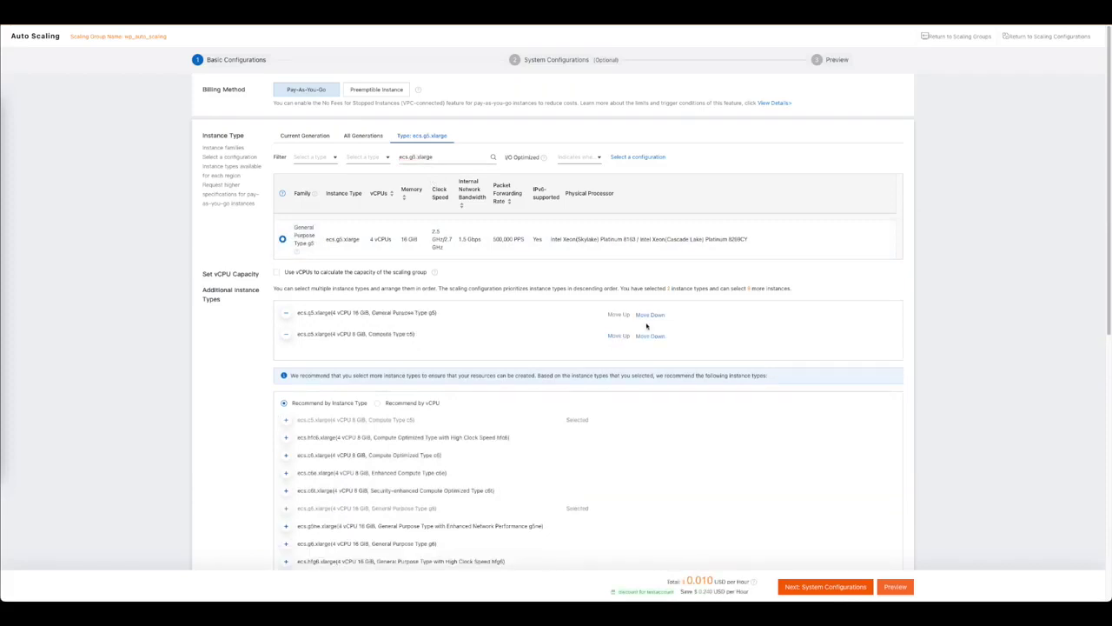
pyautogui.click(650, 314)
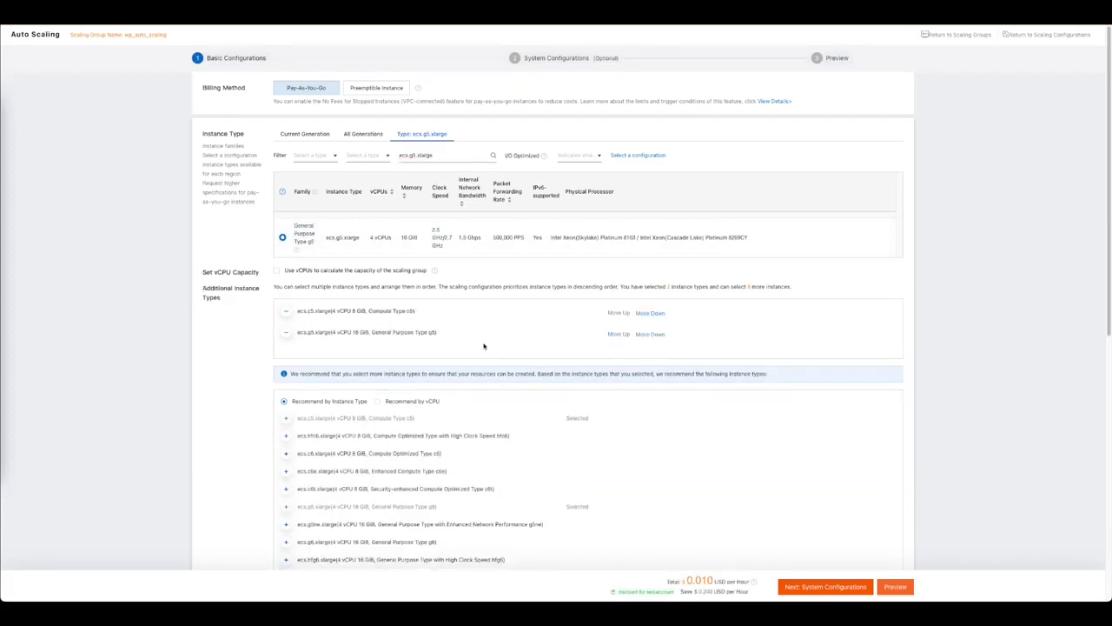
pyautogui.scroll(-1, 604, 341)
pyautogui.scroll(-1, 592, 336)
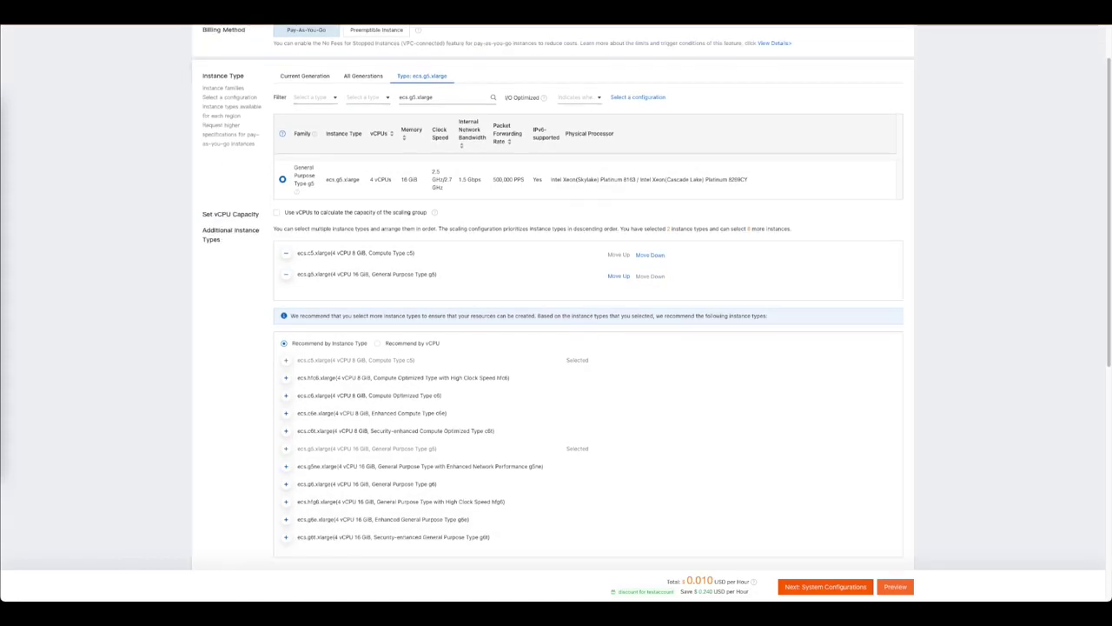
# Review the image, storage and security group settings in the README and select the custom image wp_image_new for the scaling configuration
pyautogui.hotkey('ctrl', 'Tab')
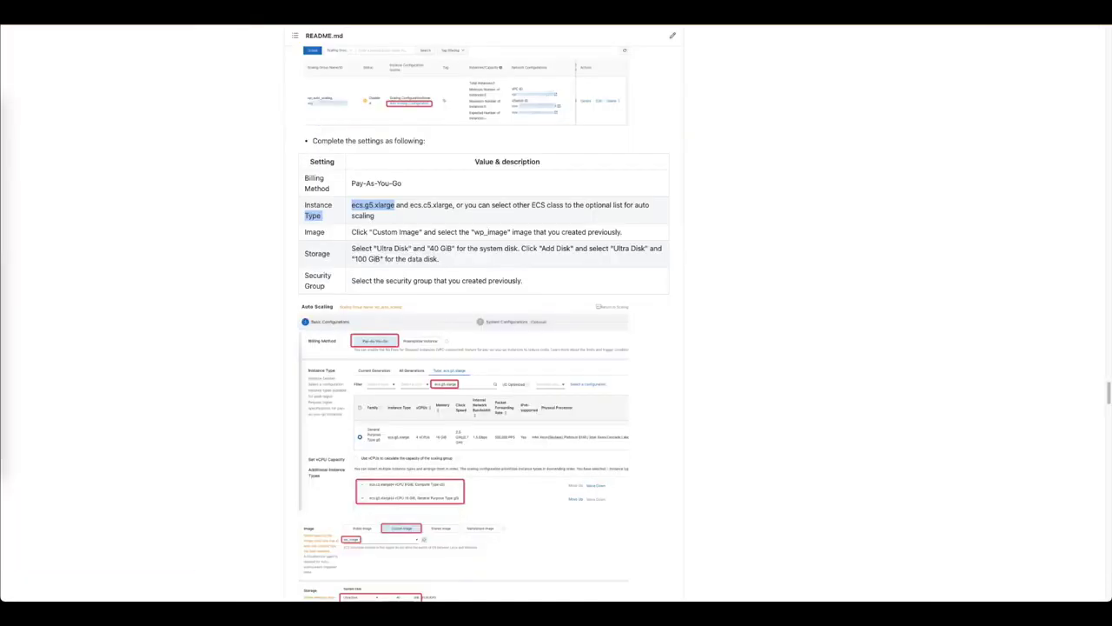
pyautogui.scroll(-5, 510, 333)
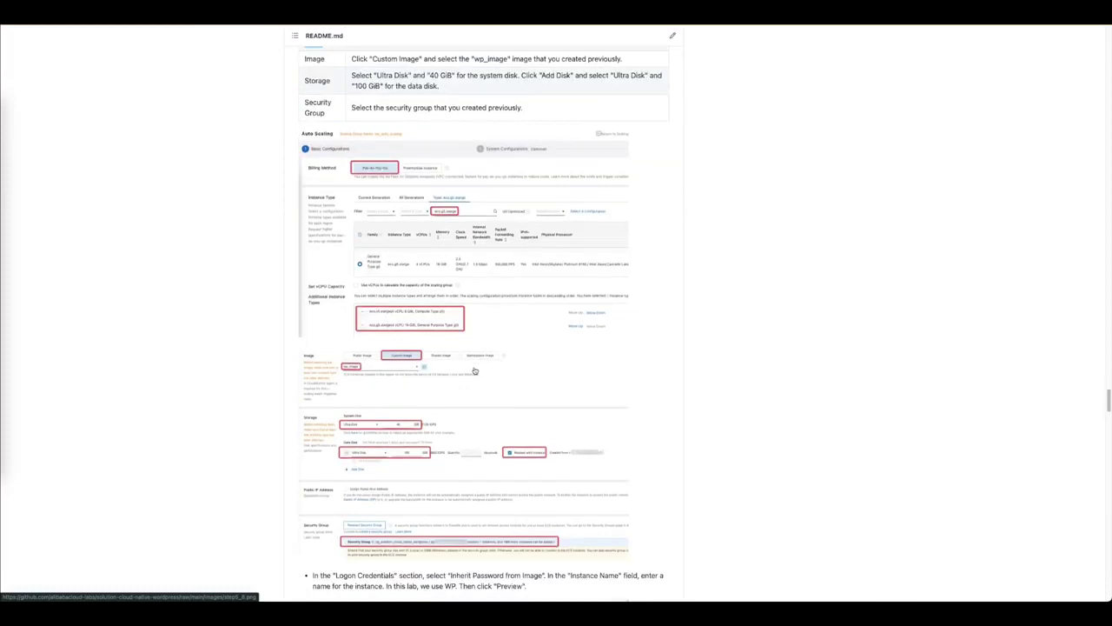
pyautogui.scroll(-1, 406, 362)
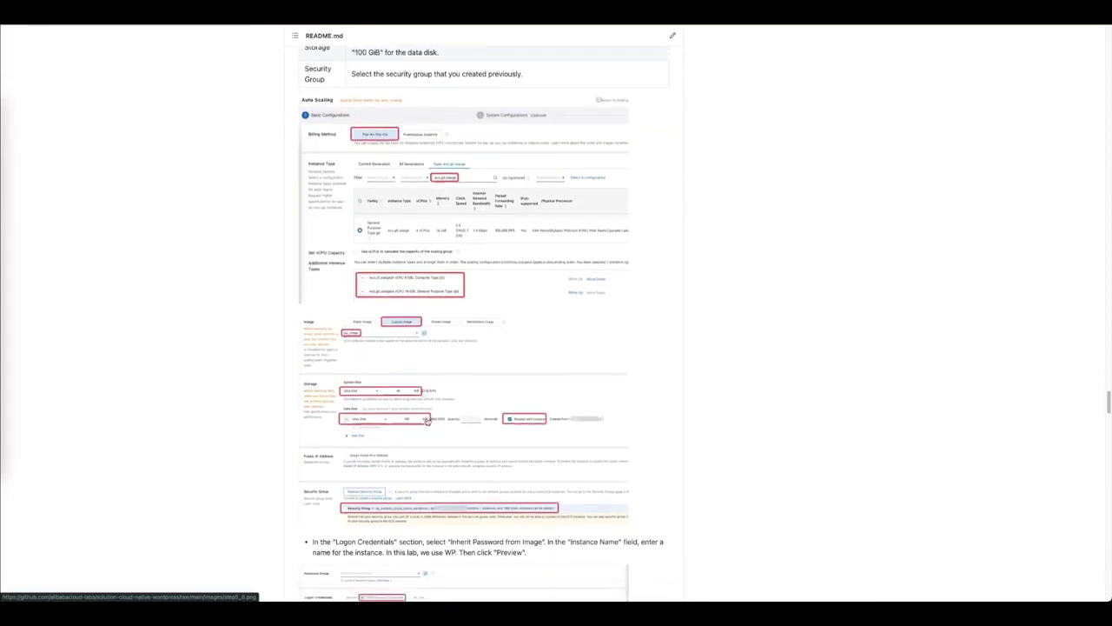
pyautogui.scroll(-1, 532, 424)
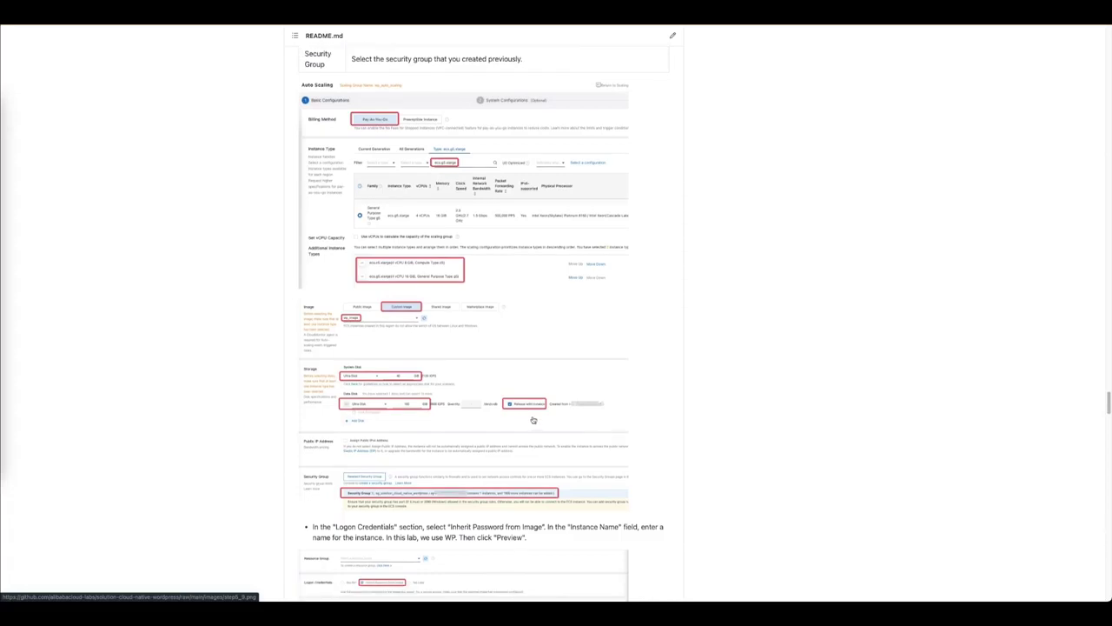
pyautogui.scroll(-1, 533, 418)
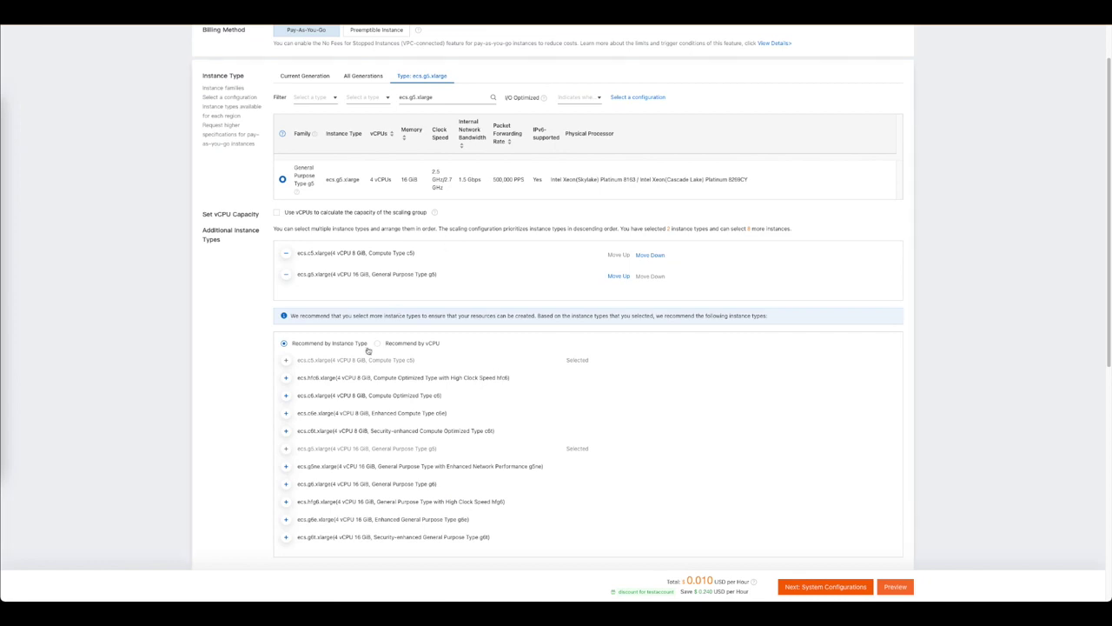
pyautogui.scroll(-3, 367, 349)
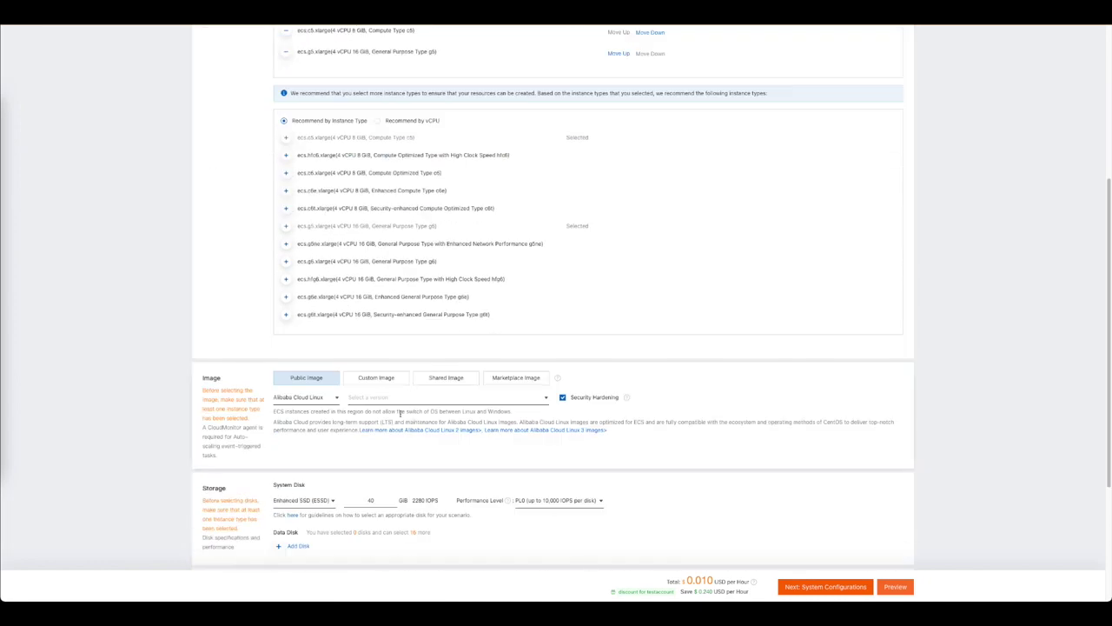
pyautogui.click(378, 383)
pyautogui.click(354, 401)
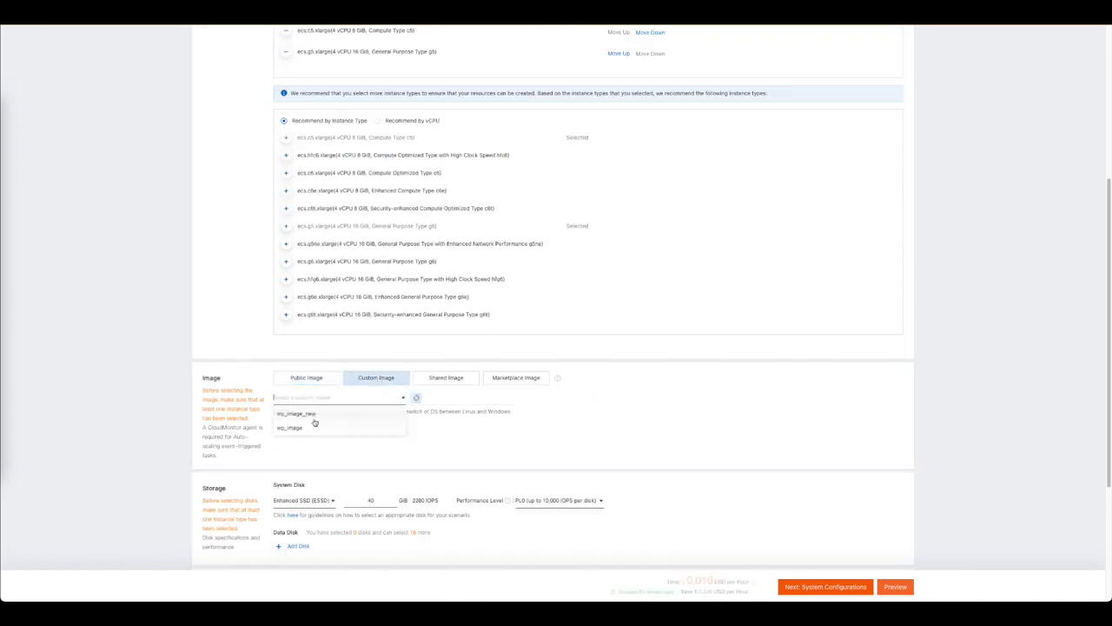
pyautogui.click(315, 415)
# Check the storage and security group settings against the README and continue to the system configurations
pyautogui.scroll(-2, 400, 414)
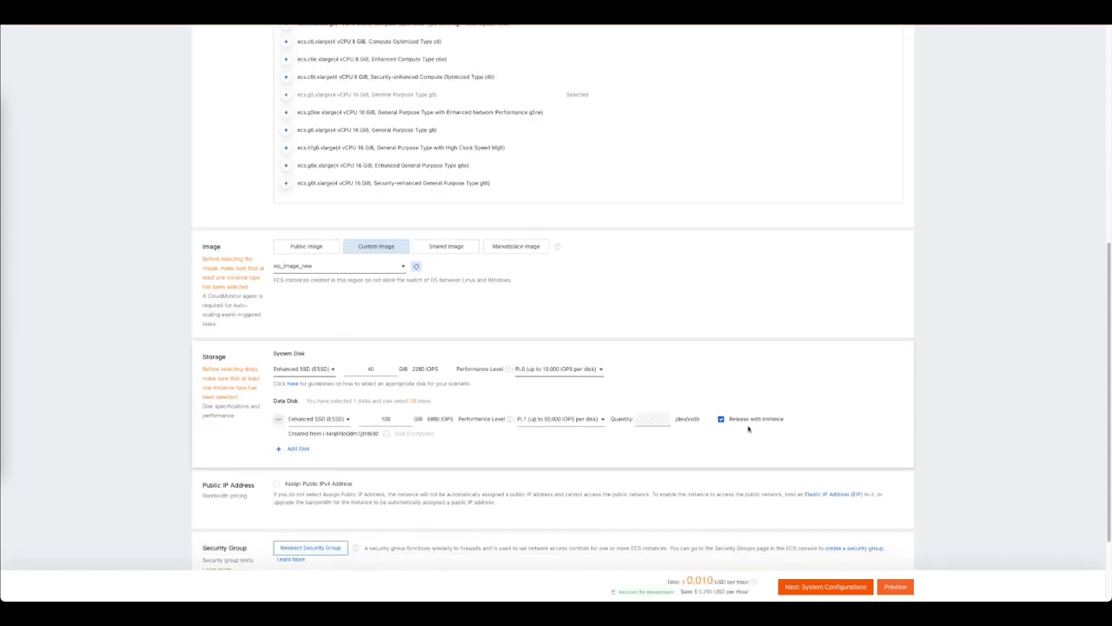
pyautogui.scroll(-1, 487, 443)
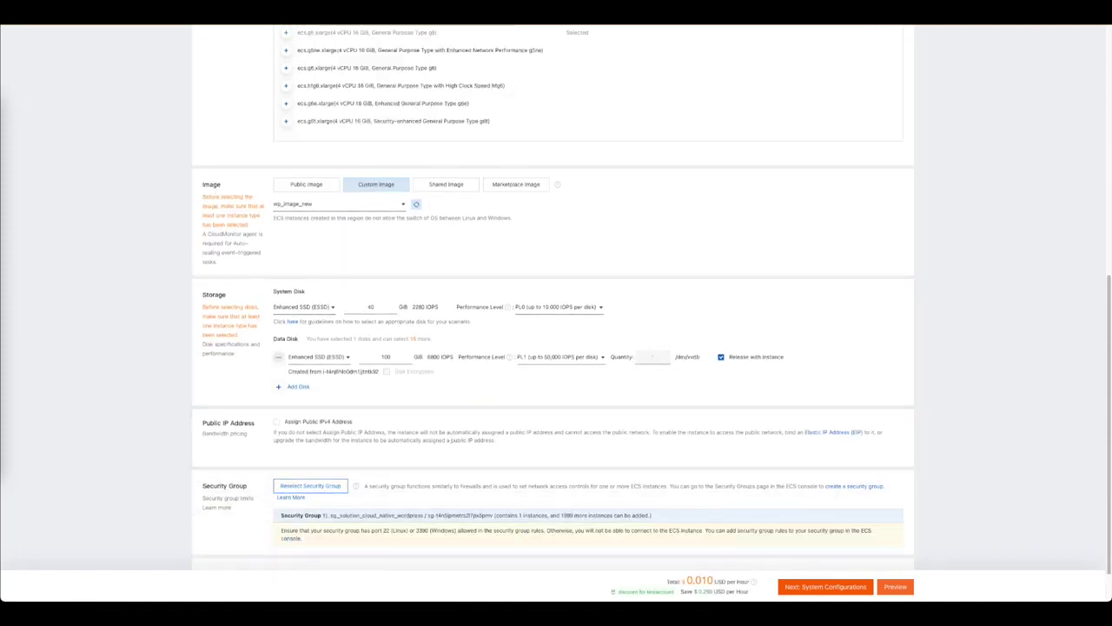
pyautogui.hotkey('ctrl', 'Tab')
pyautogui.scroll(-2, 504, 398)
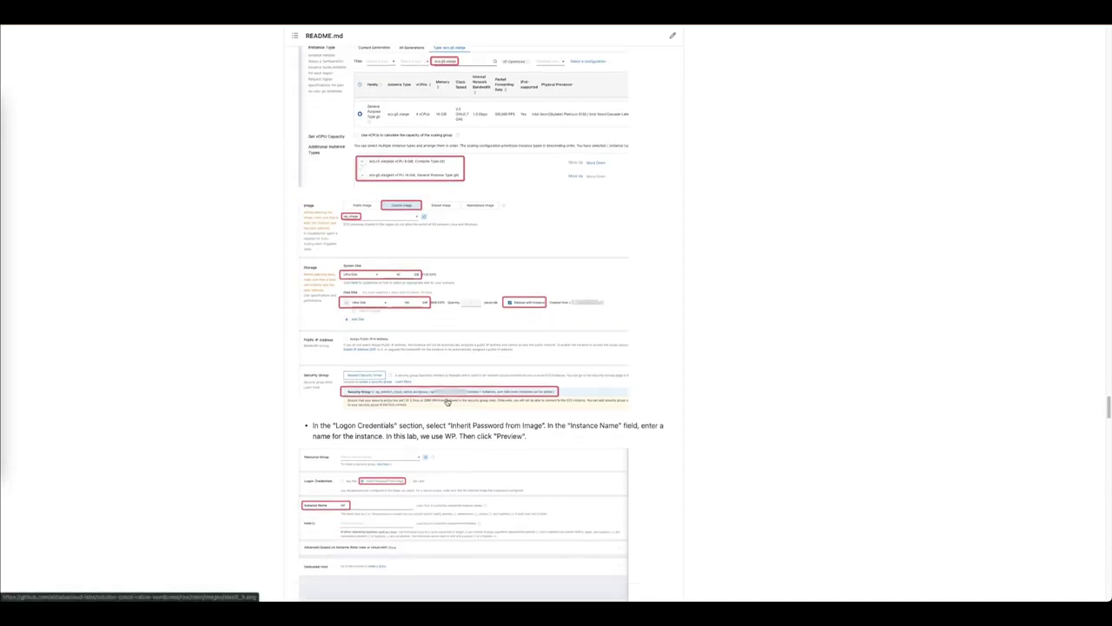
pyautogui.scroll(-1, 448, 402)
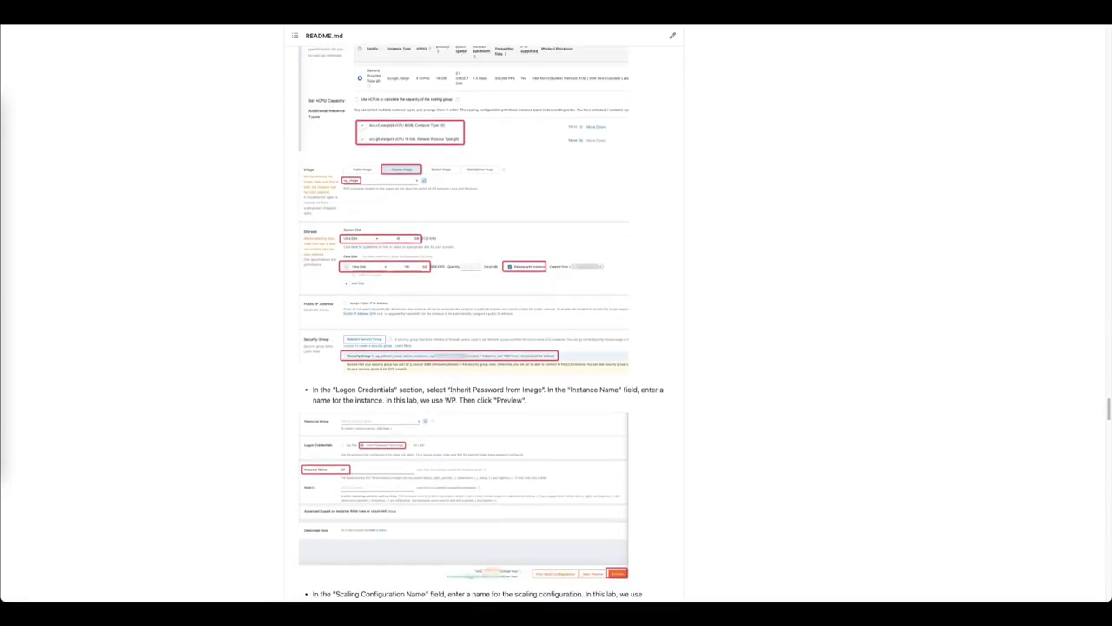
pyautogui.hotkey('ctrl', 'Tab')
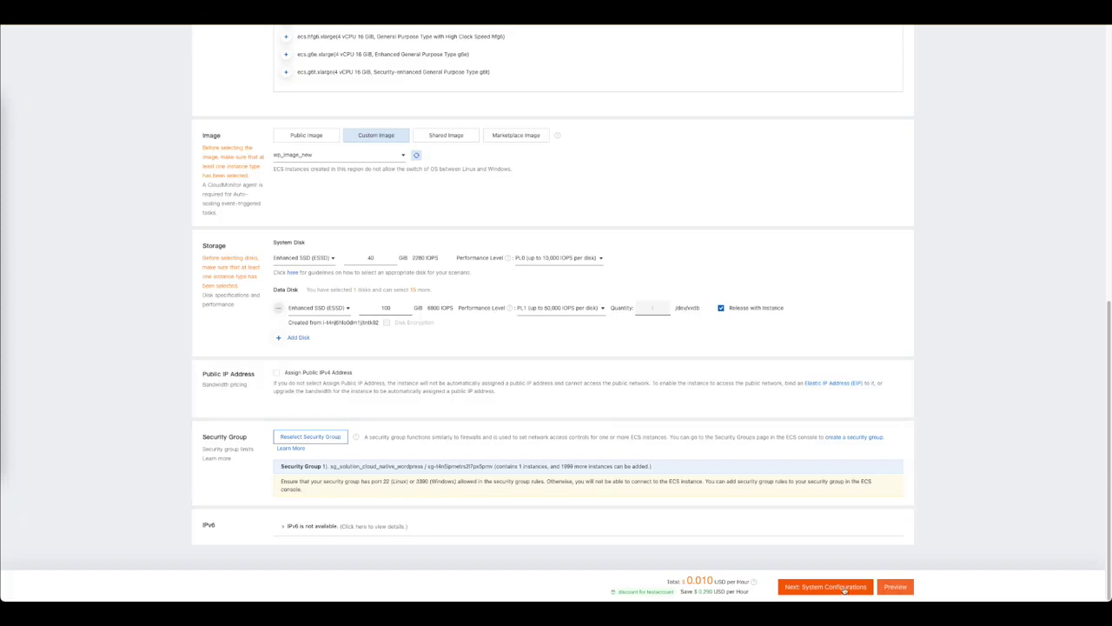
pyautogui.click(825, 586)
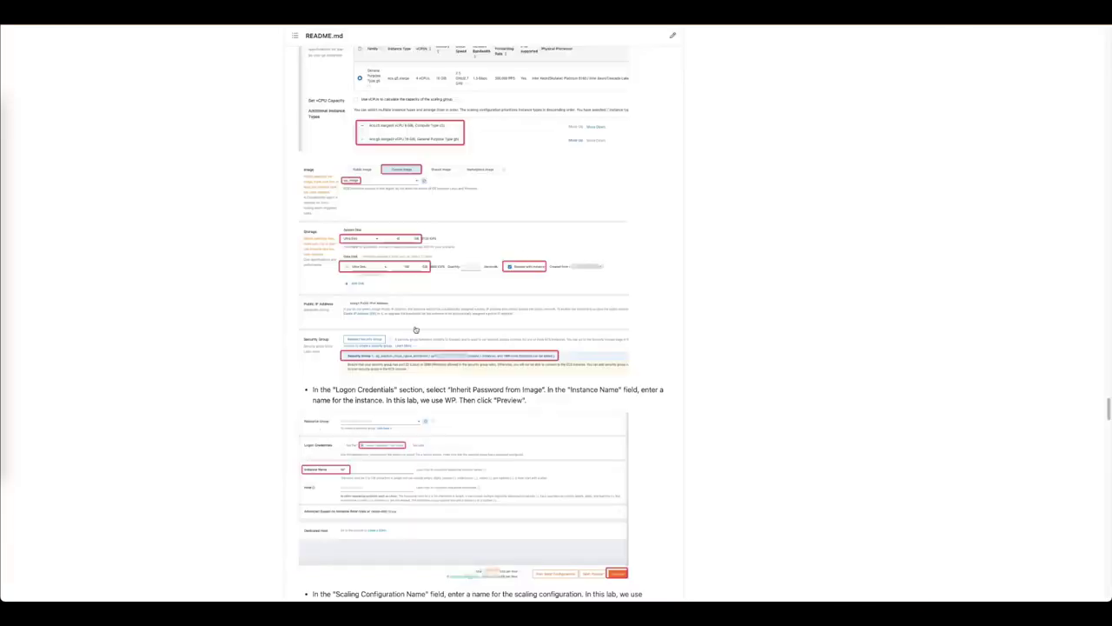
# Following the README, set the logon credentials to Inherit Password From Image and name the instance WP_SCALE
pyautogui.scroll(-1, 470, 338)
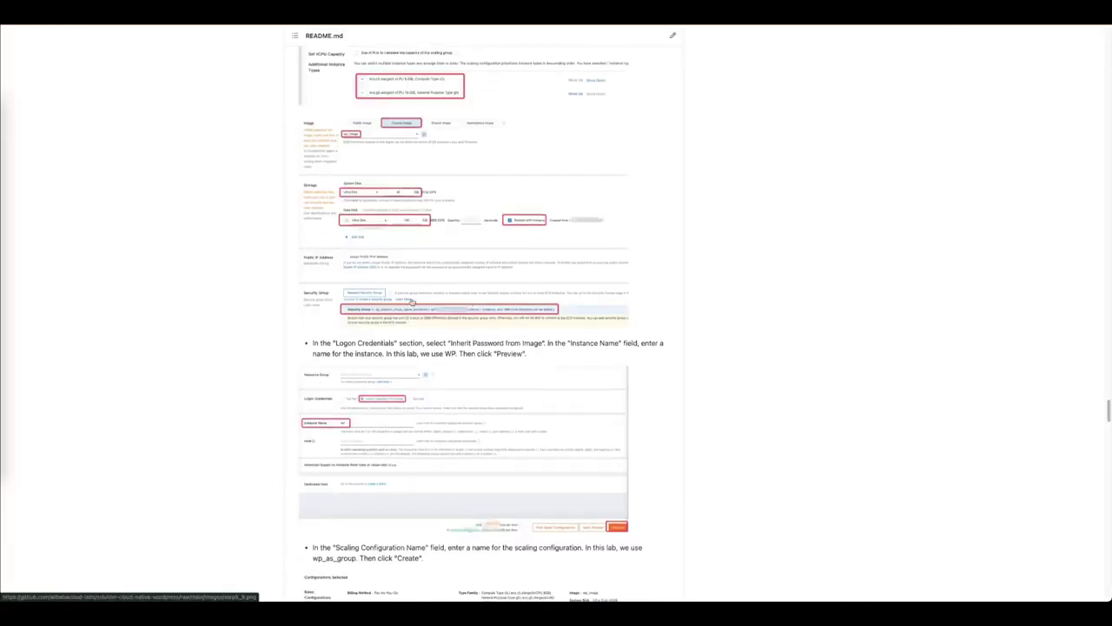
pyautogui.scroll(-1, 437, 325)
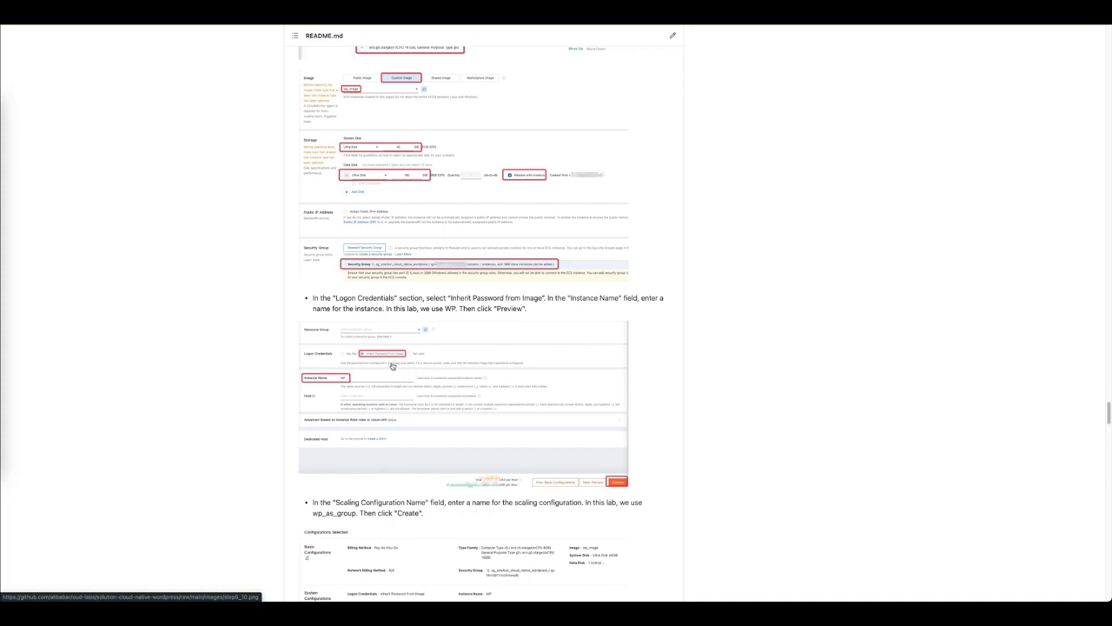
pyautogui.scroll(-1, 391, 376)
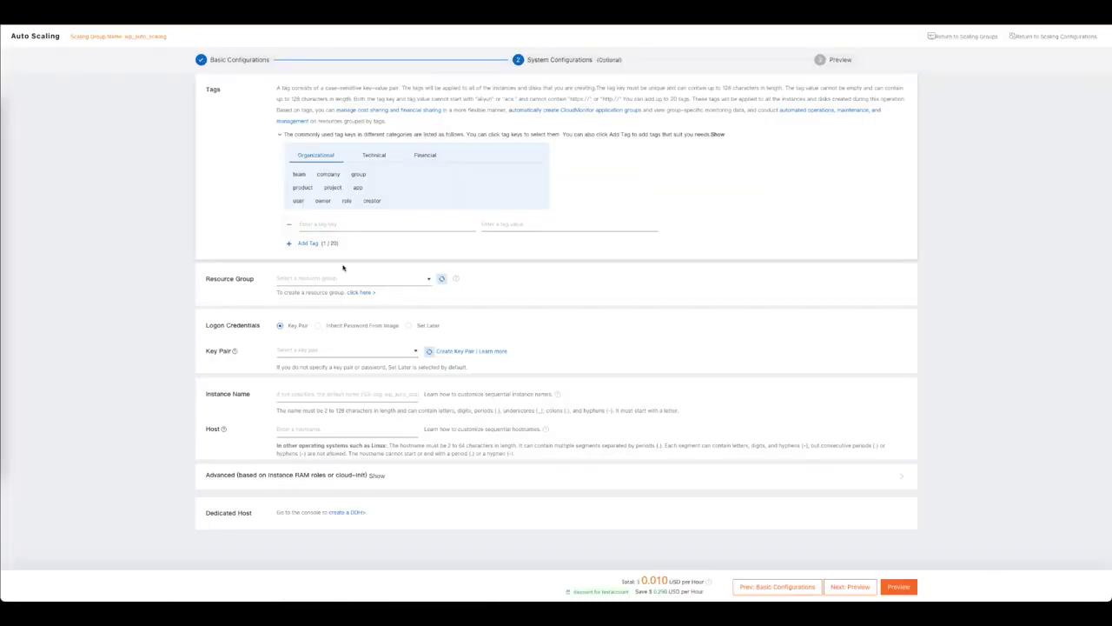
pyautogui.click(329, 279)
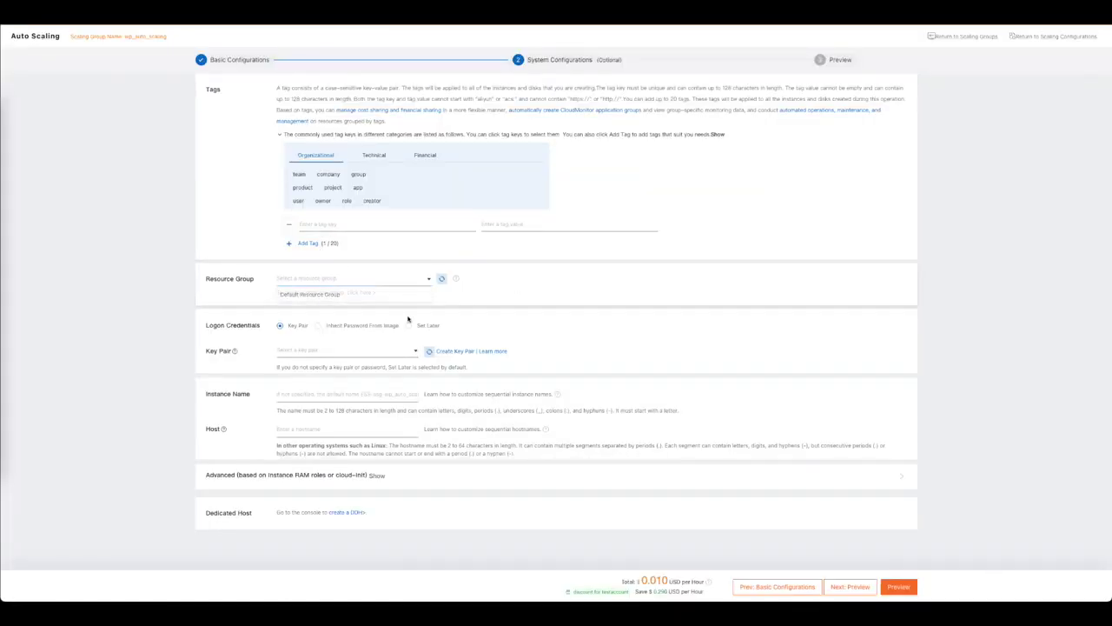
pyautogui.click(319, 327)
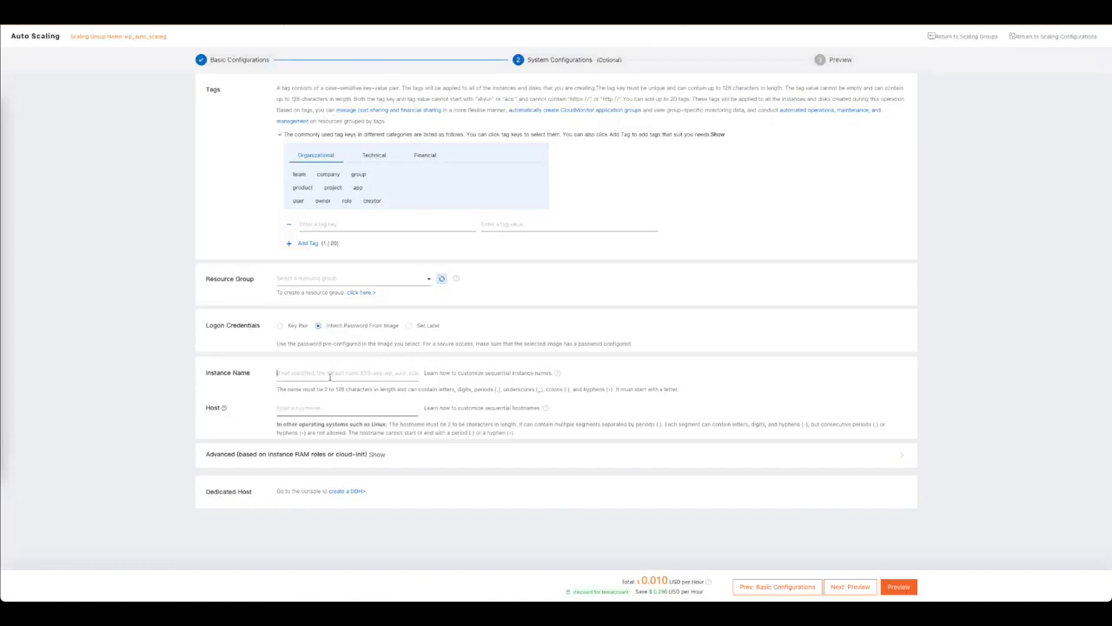
pyautogui.write('WP')
pyautogui.click(353, 405)
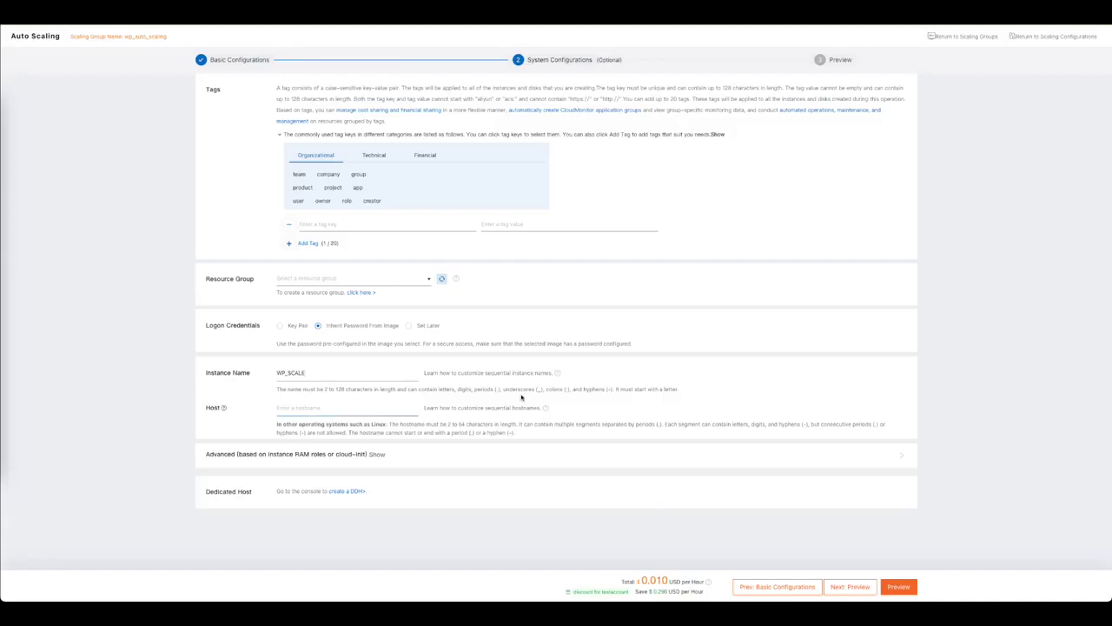
# Check the system configuration settings against the README and proceed to the scaling configuration preview
pyautogui.hotkey('ctrl', 'Tab')
pyautogui.scroll(-3, 510, 356)
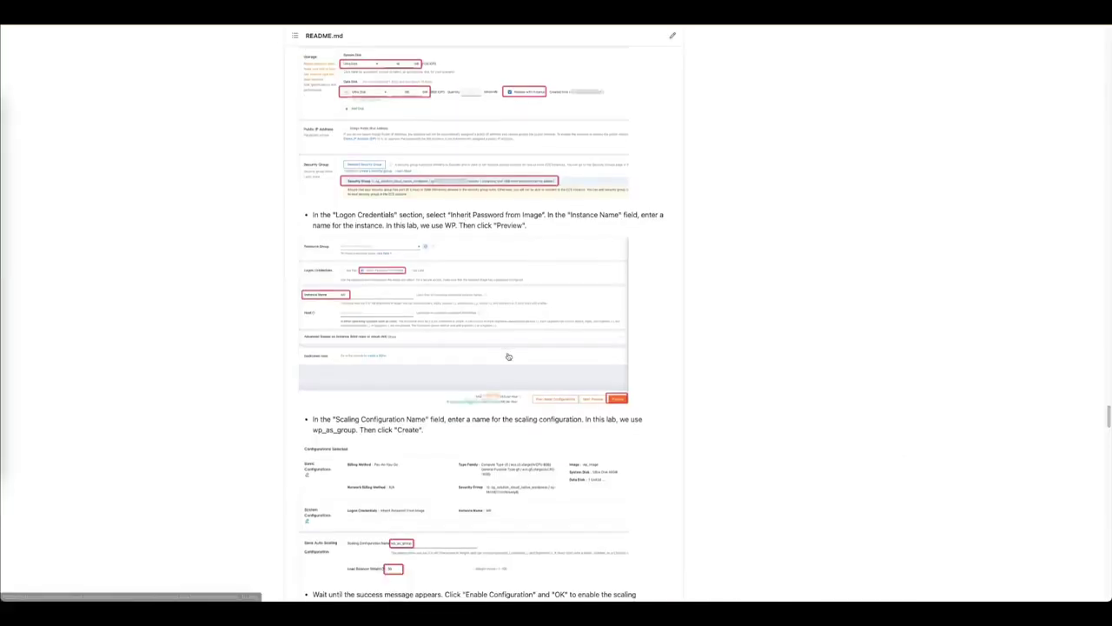
pyautogui.scroll(-1, 559, 325)
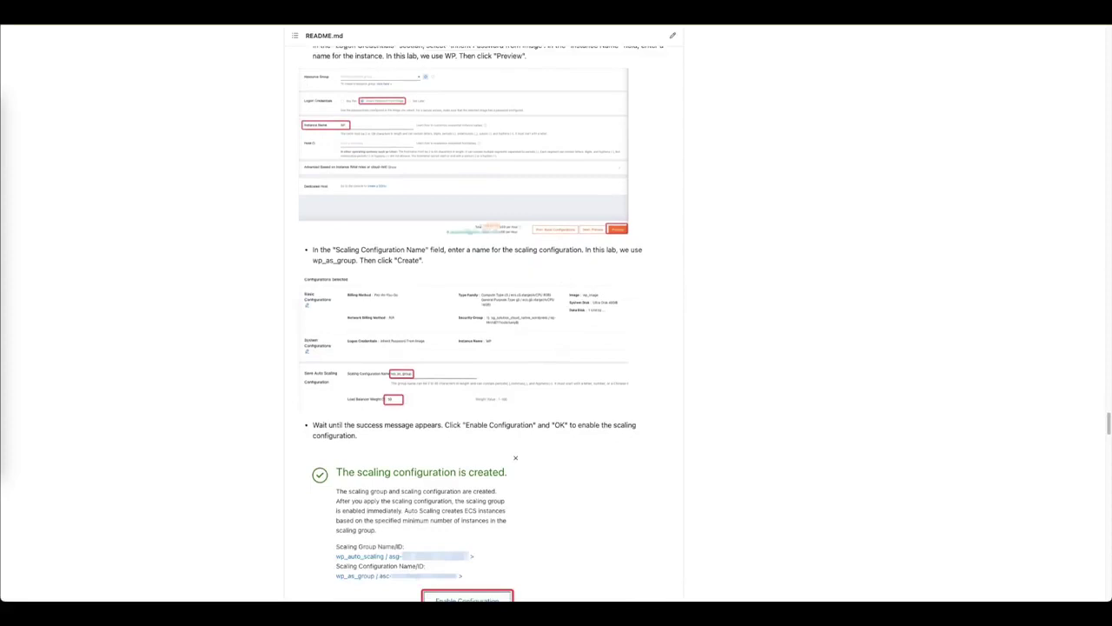
pyautogui.hotkey('ctrl', 'shift', 'Tab')
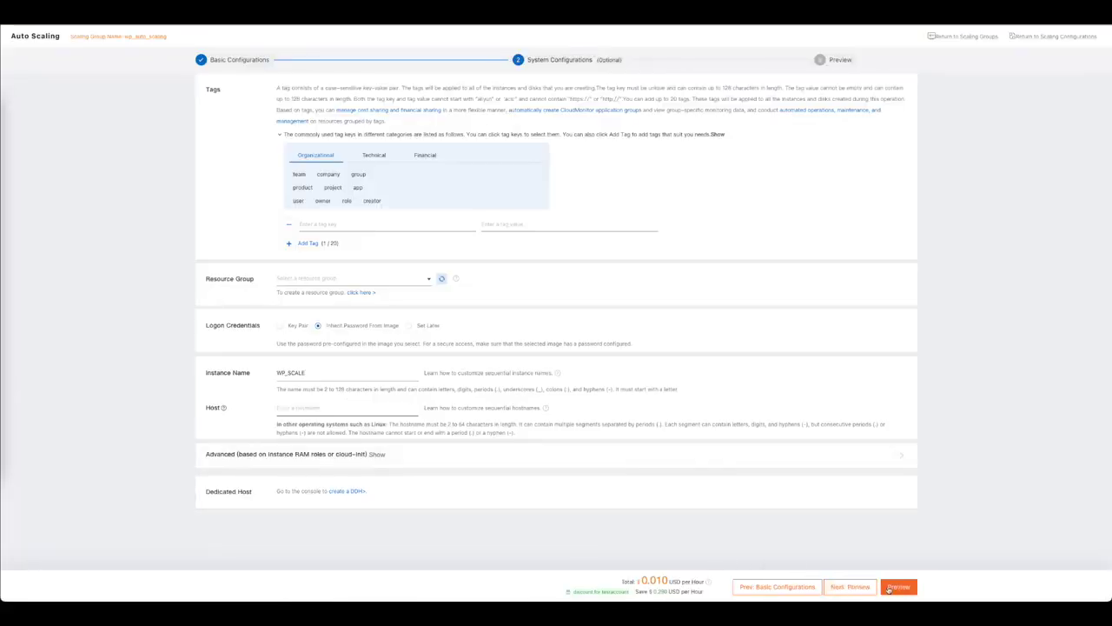
pyautogui.click(849, 587)
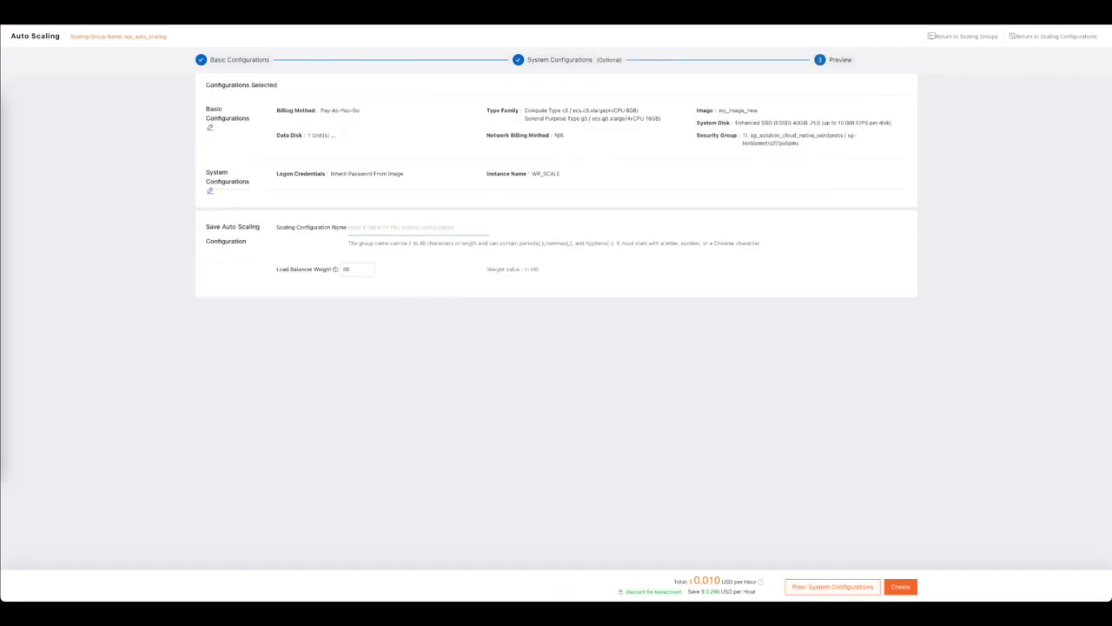
# Look up the scaling configuration name in the README and name the configuration wp_as_group
pyautogui.hotkey('ctrl', 'Tab')
pyautogui.scroll(-1, 404, 388)
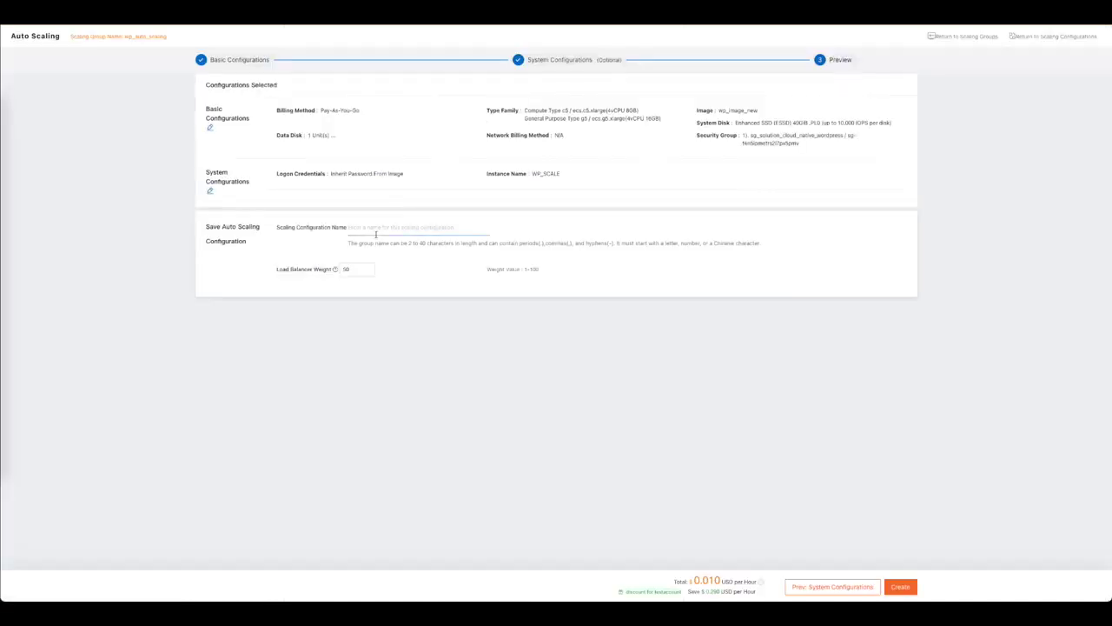
pyautogui.click(386, 231)
pyautogui.write('wp_as_group')
# Create the scaling configuration and enable it together with the wp_auto_scaling group
pyautogui.click(900, 588)
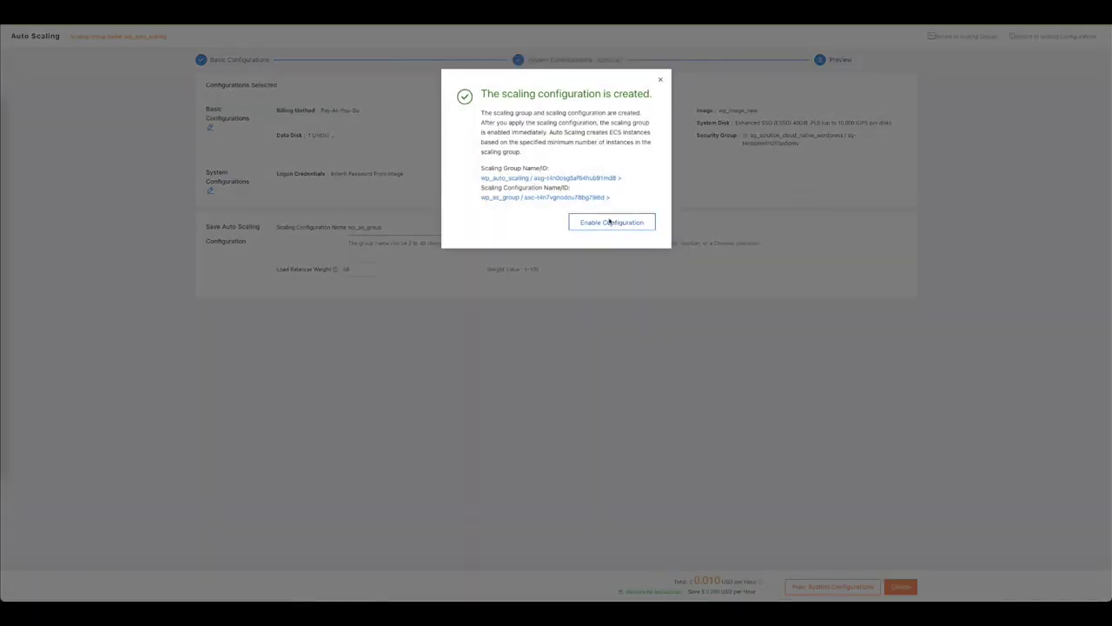
pyautogui.click(610, 222)
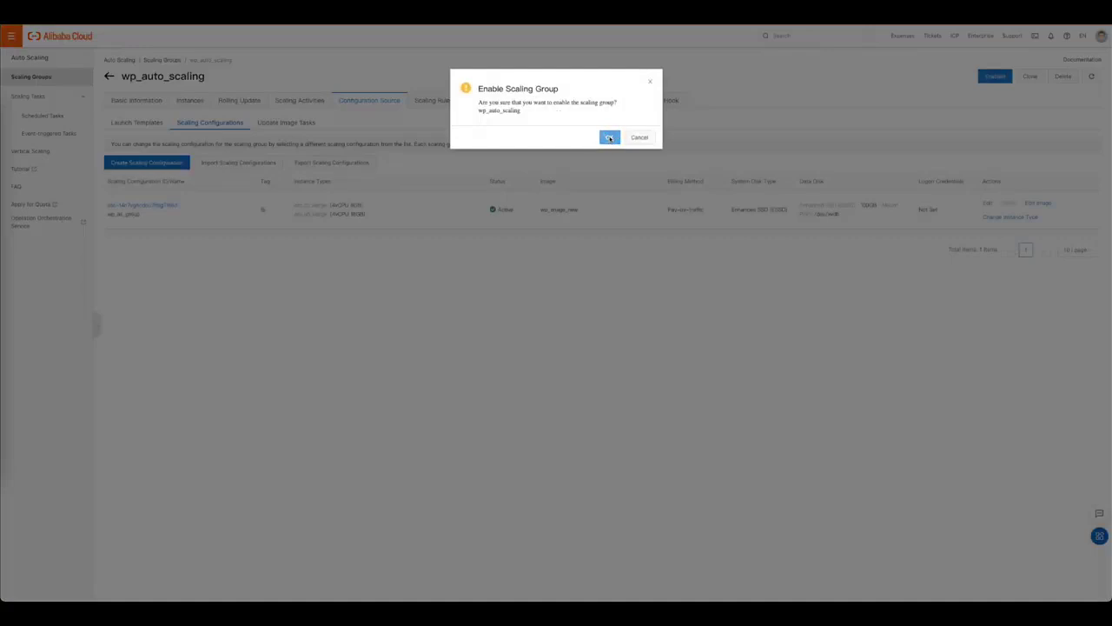
pyautogui.click(611, 138)
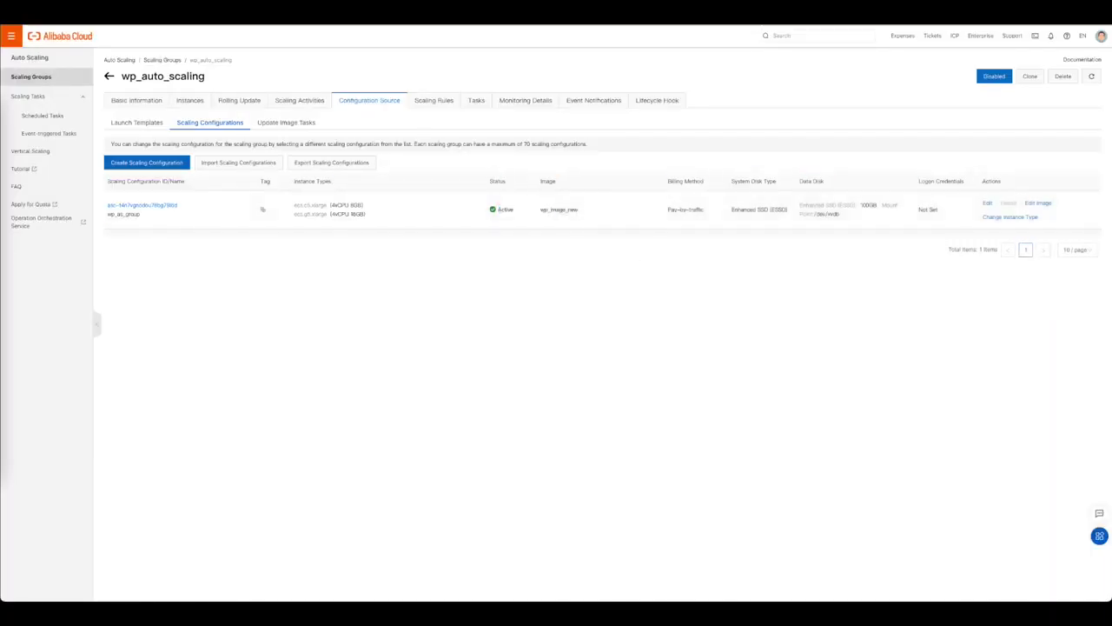
# Following the README, open the manually added instances of wp_auto_scaling and start adding an existing instance
pyautogui.hotkey('ctrl', 'Tab')
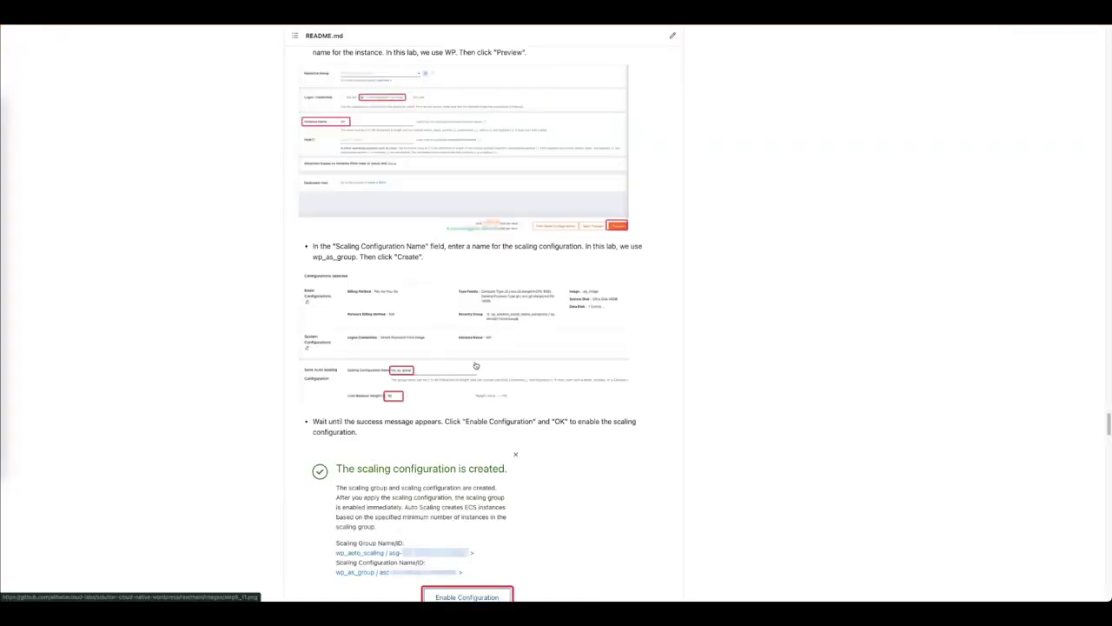
pyautogui.scroll(-10, 476, 365)
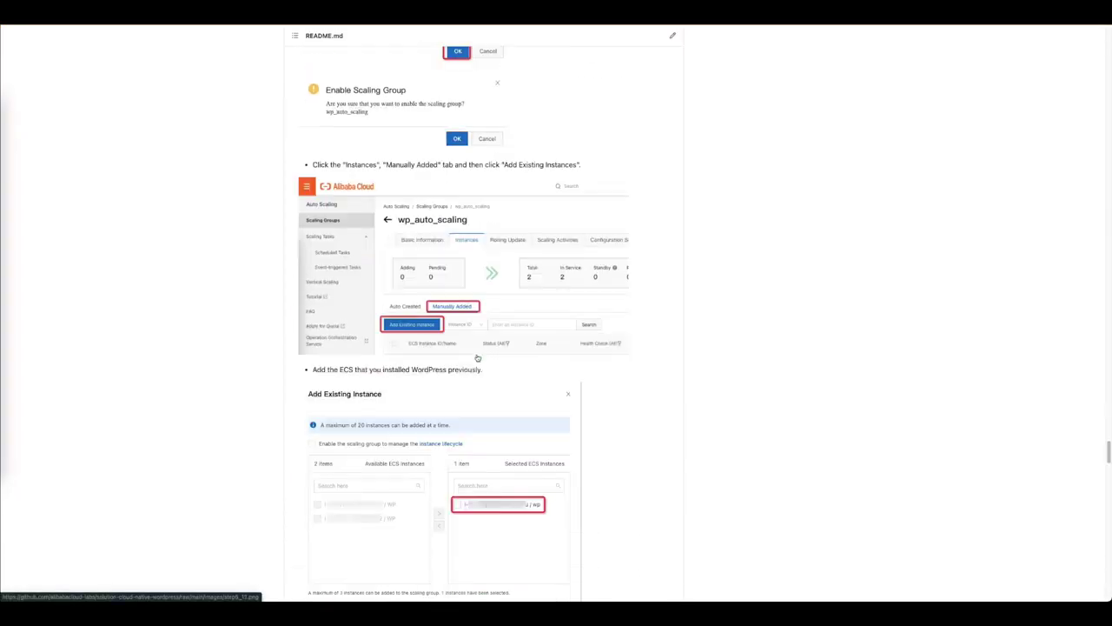
pyautogui.scroll(-1, 476, 352)
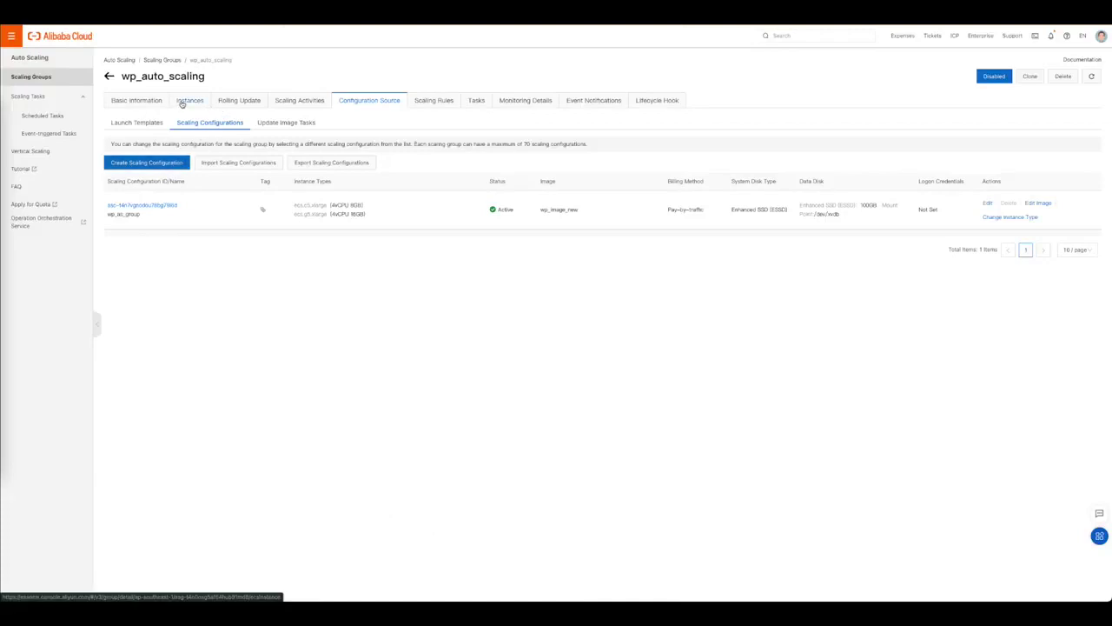
pyautogui.click(185, 104)
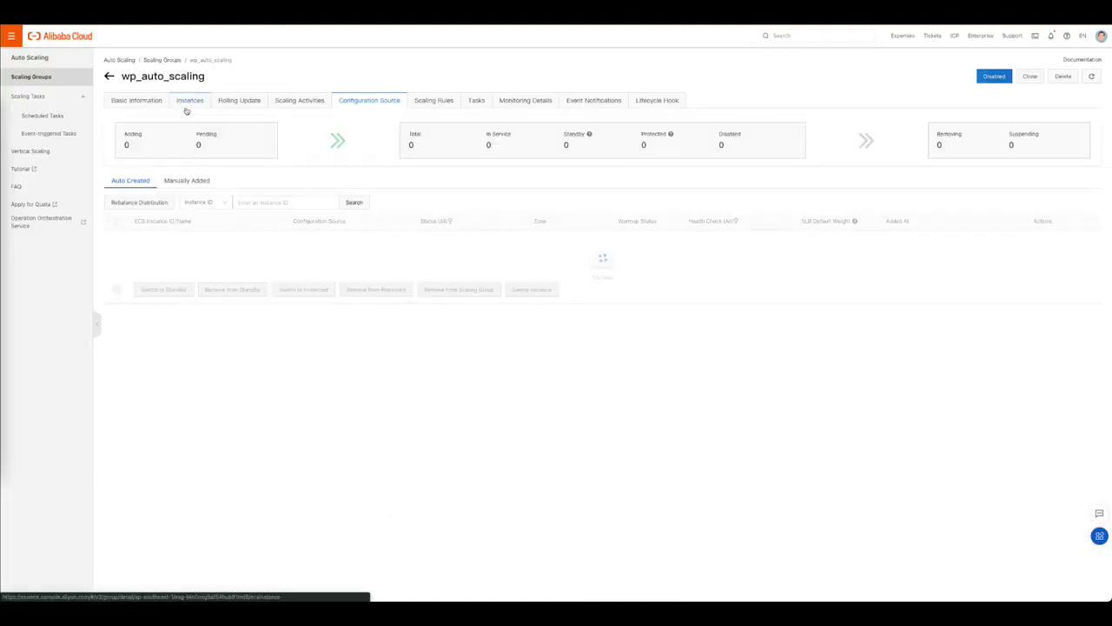
pyautogui.click(189, 181)
pyautogui.click(152, 205)
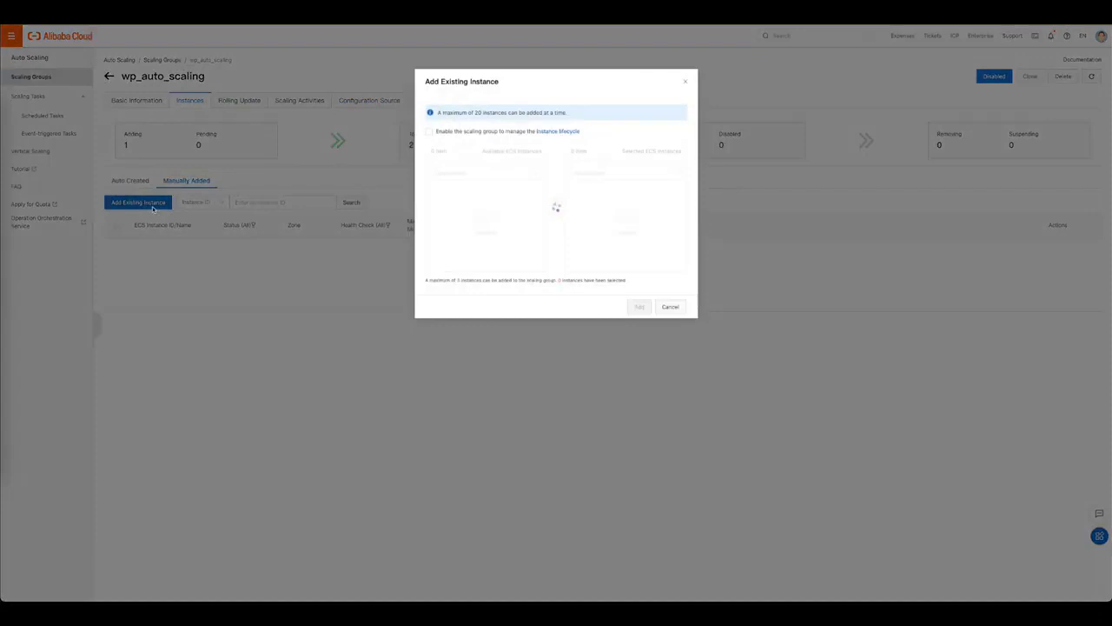
# Check the README, select the existing ECS instance named wp, and add it to the scaling group
pyautogui.click(452, 196)
pyautogui.click(557, 200)
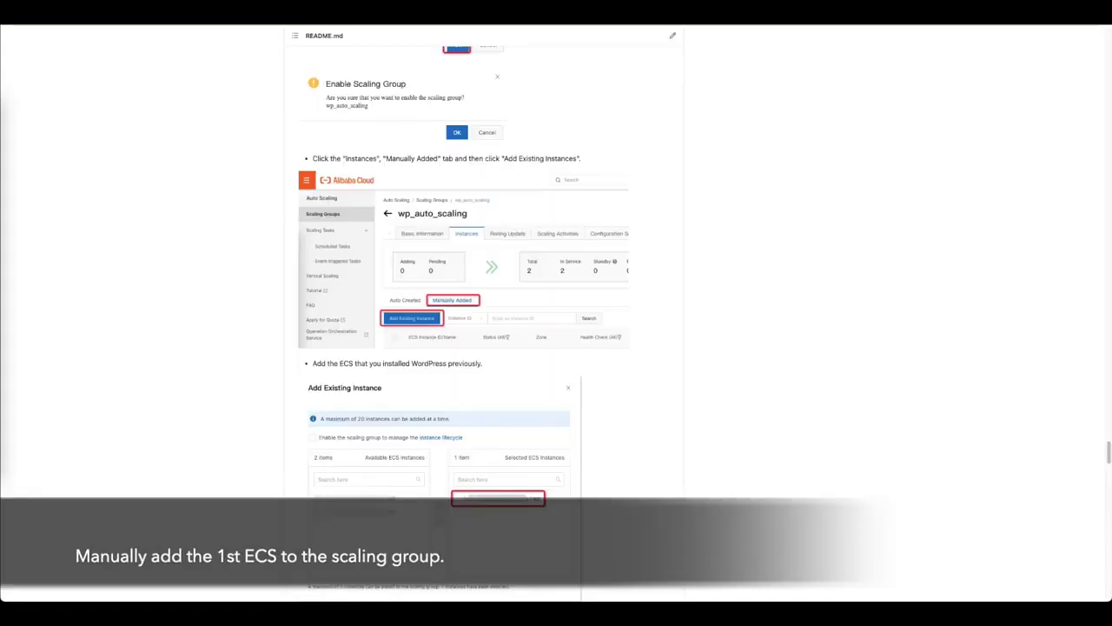
pyautogui.scroll(-5, 487, 289)
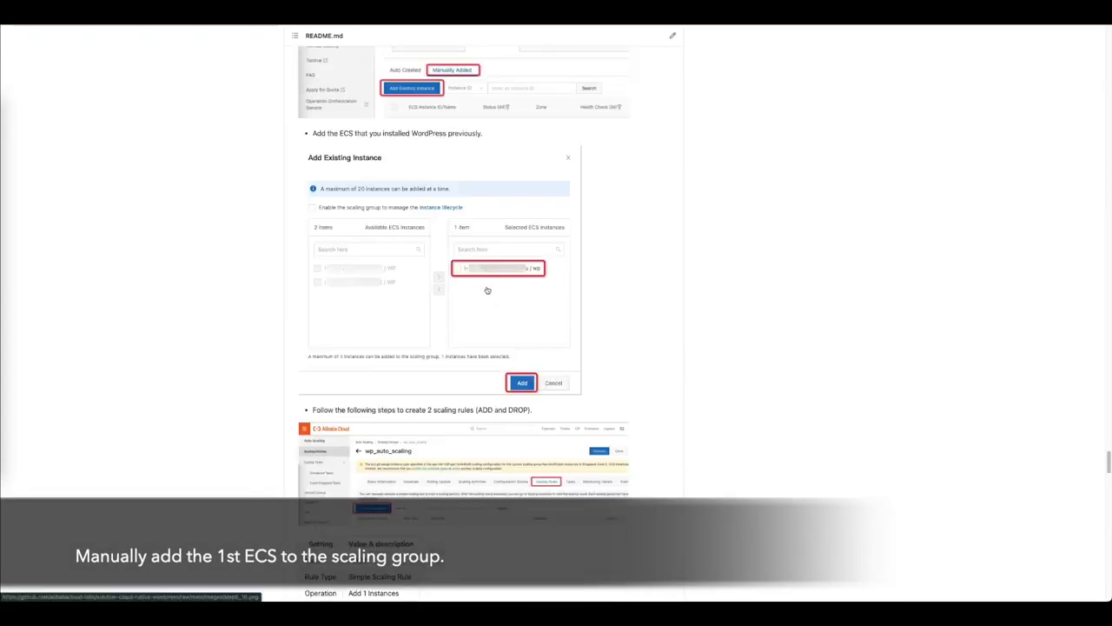
pyautogui.scroll(-4, 488, 289)
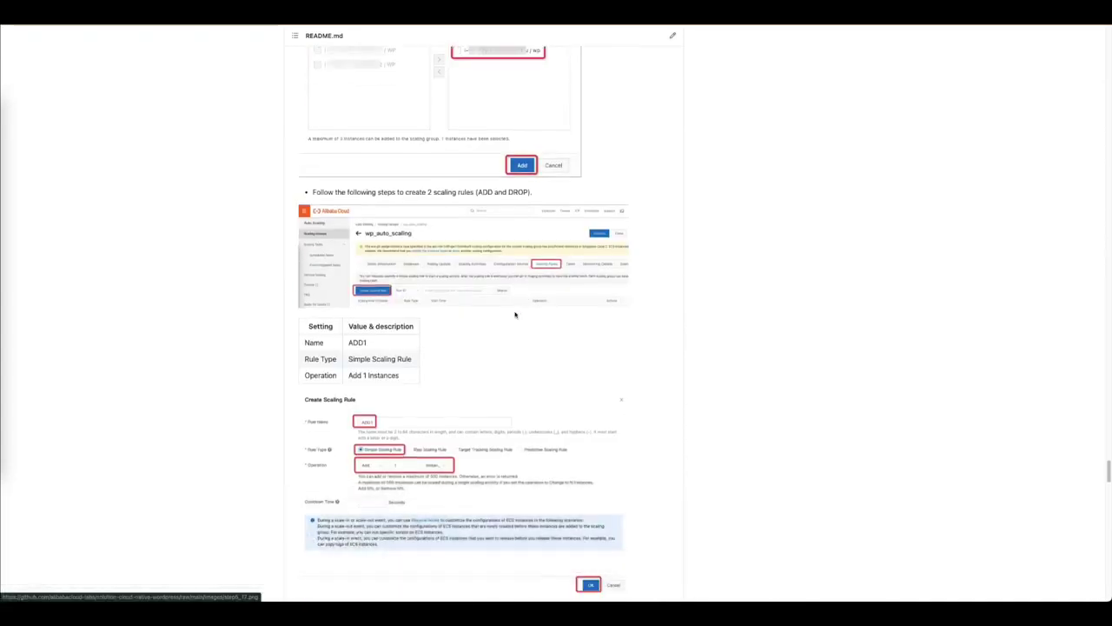
pyautogui.scroll(-2, 535, 310)
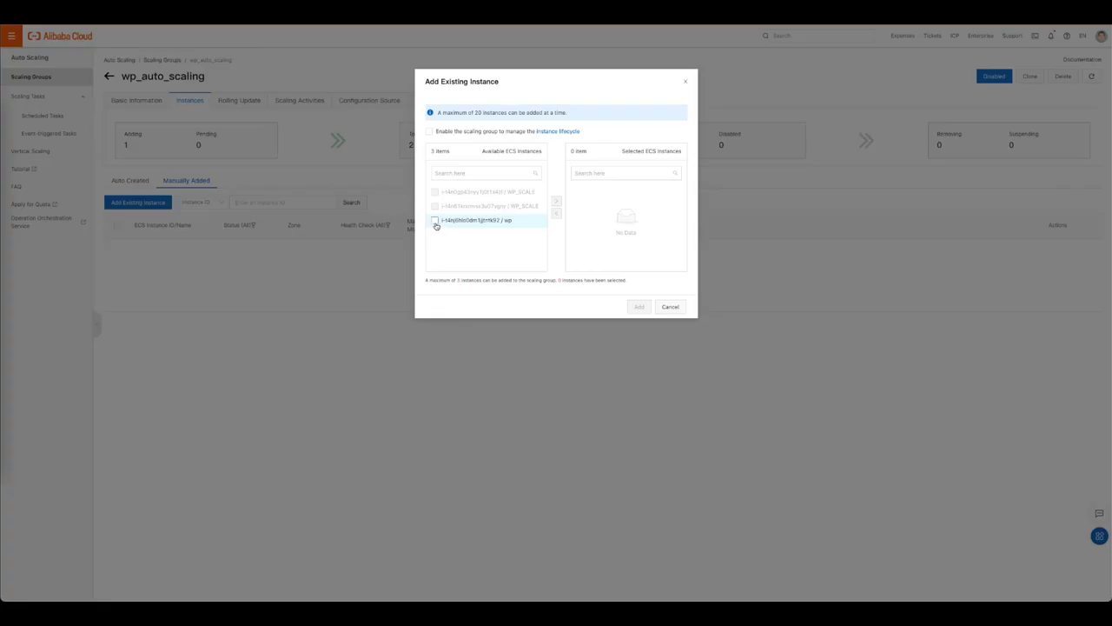
pyautogui.click(435, 220)
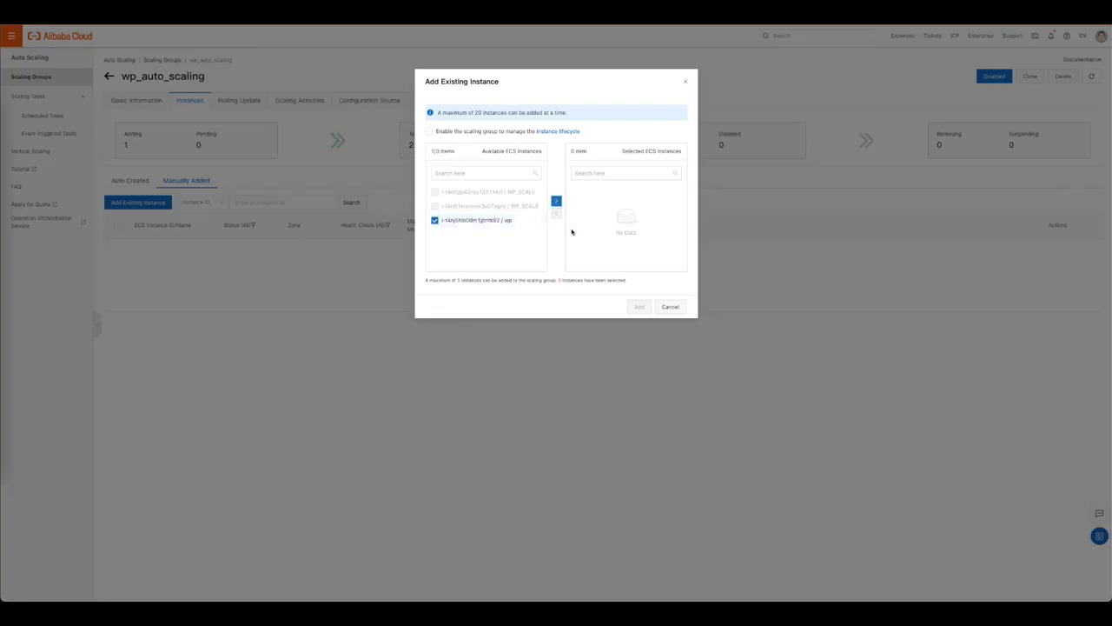
pyautogui.click(556, 201)
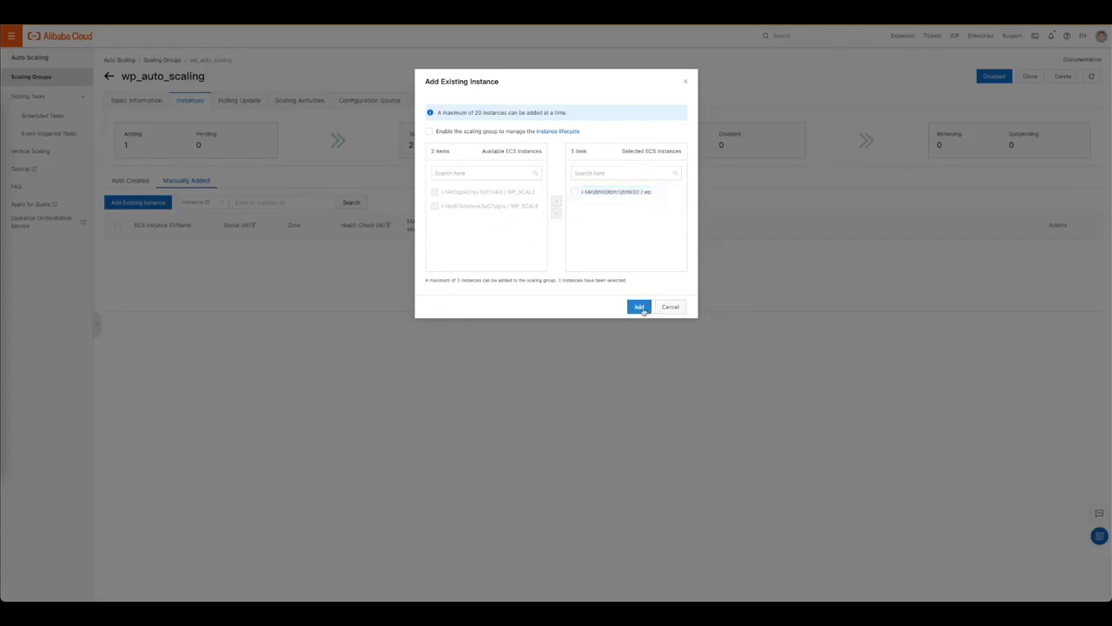
pyautogui.click(641, 309)
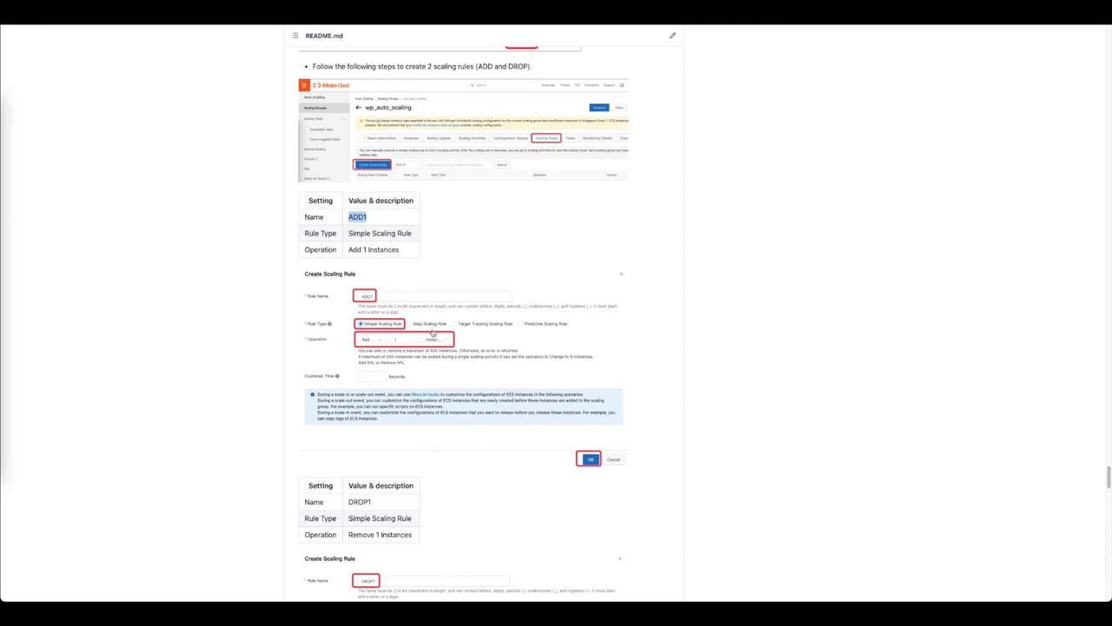
# Look up the scaling rule instructions in the README and start a scaling rule named ADD1 for wp_auto_scaling
pyautogui.scroll(-1, 486, 244)
pyautogui.scroll(1, 462, 261)
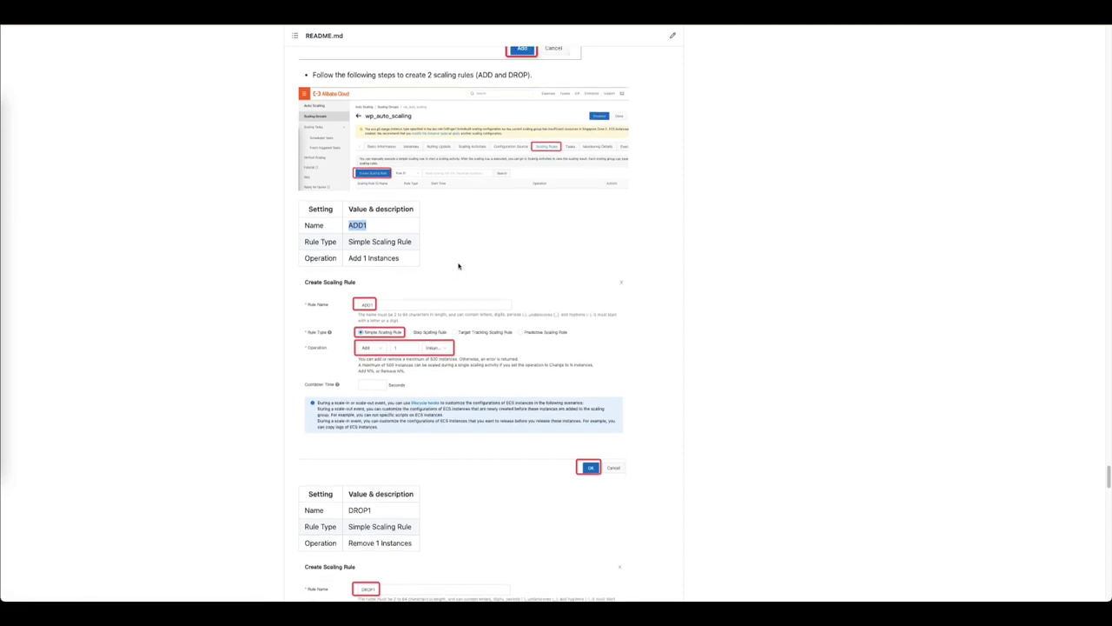
pyautogui.scroll(3, 492, 249)
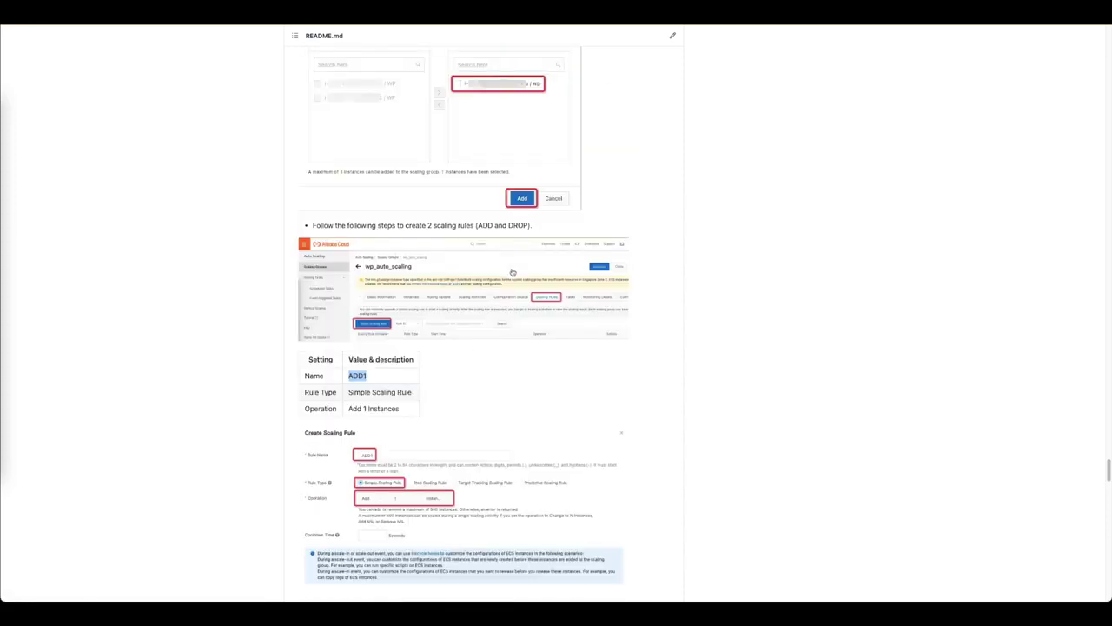
pyautogui.scroll(1, 513, 274)
pyautogui.scroll(-2, 512, 277)
pyautogui.scroll(-1, 511, 280)
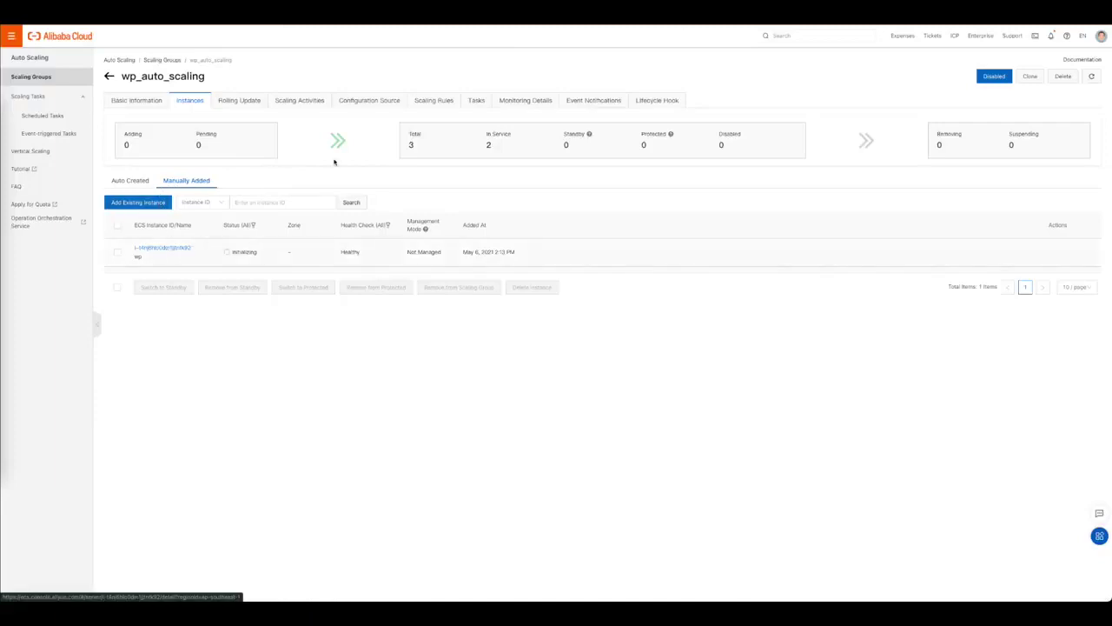
pyautogui.click(437, 100)
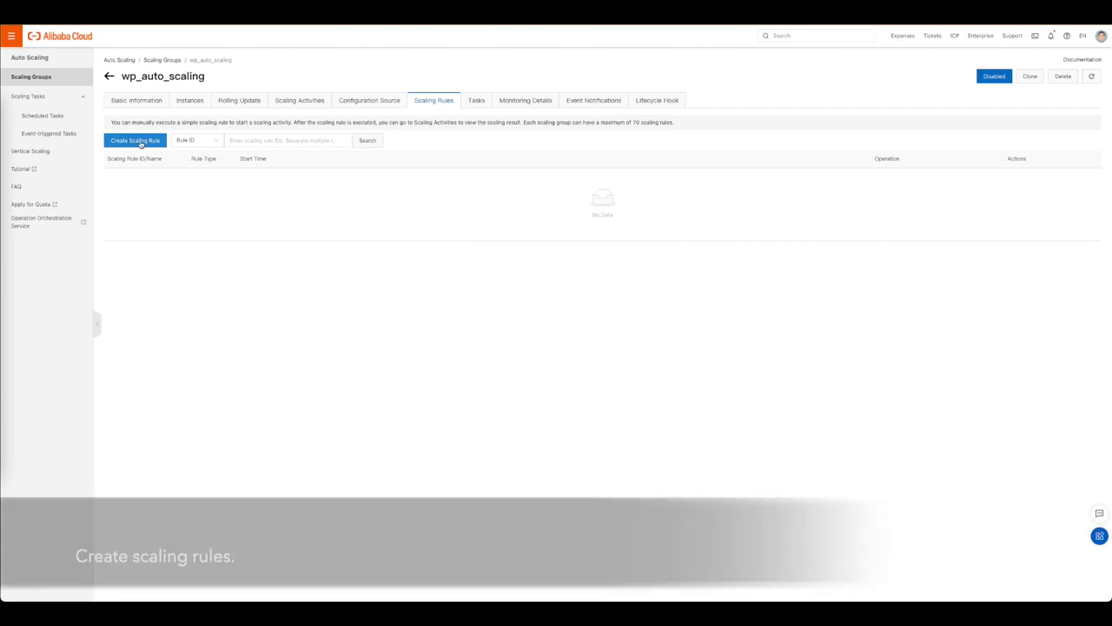
pyautogui.click(138, 141)
pyautogui.click(478, 112)
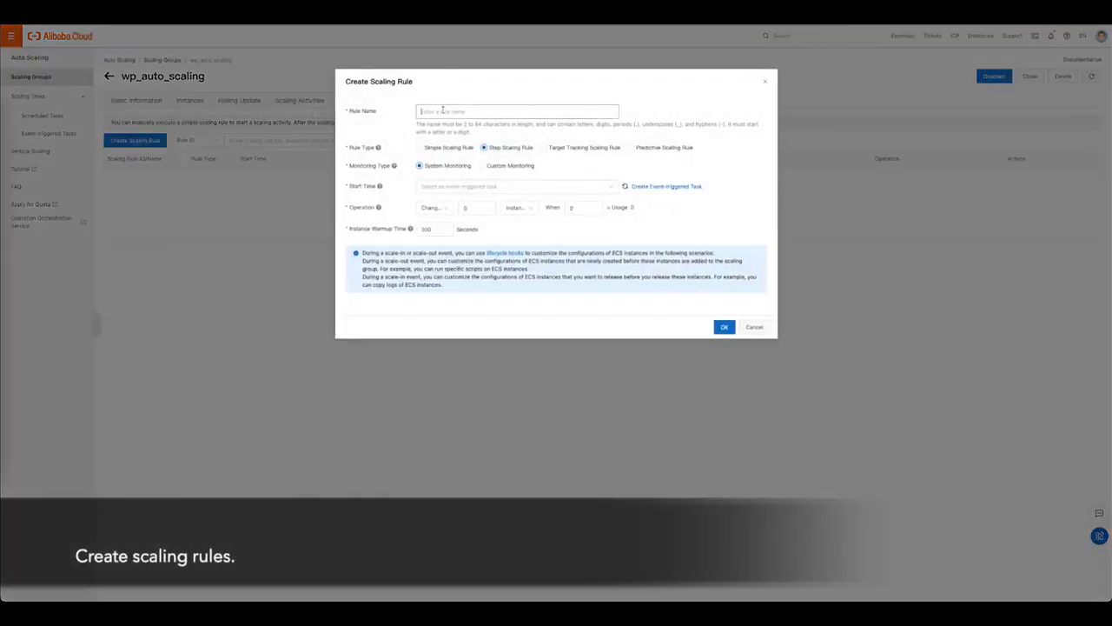
pyautogui.click(452, 131)
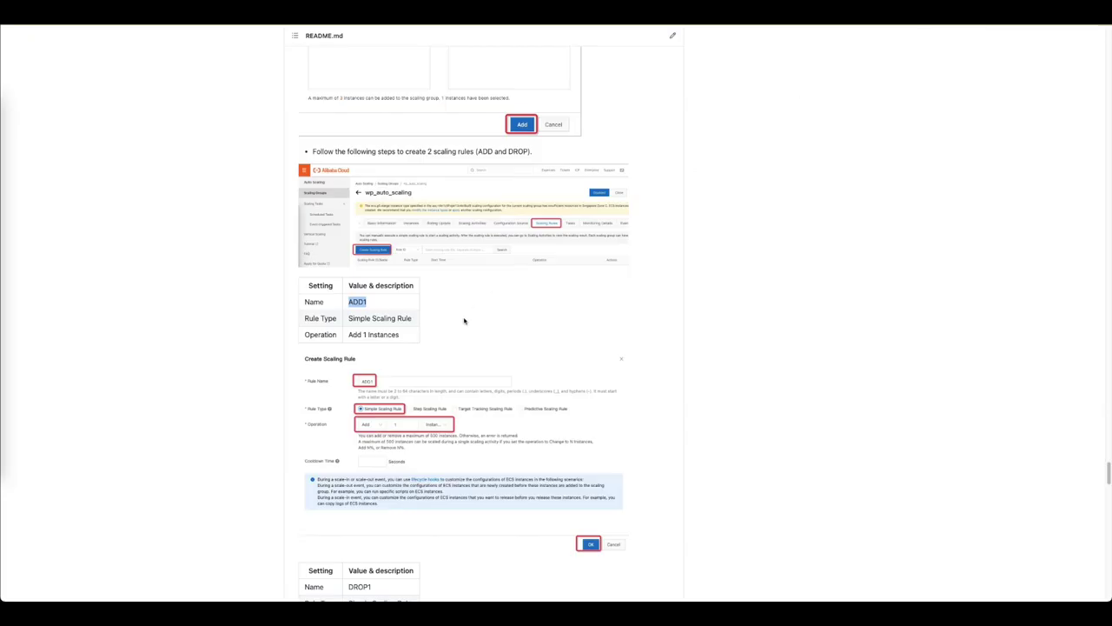
# Following the README, create the ADD1 rule as a Simple Scaling Rule with the operation Add 1 Instances
pyautogui.scroll(-1, 464, 321)
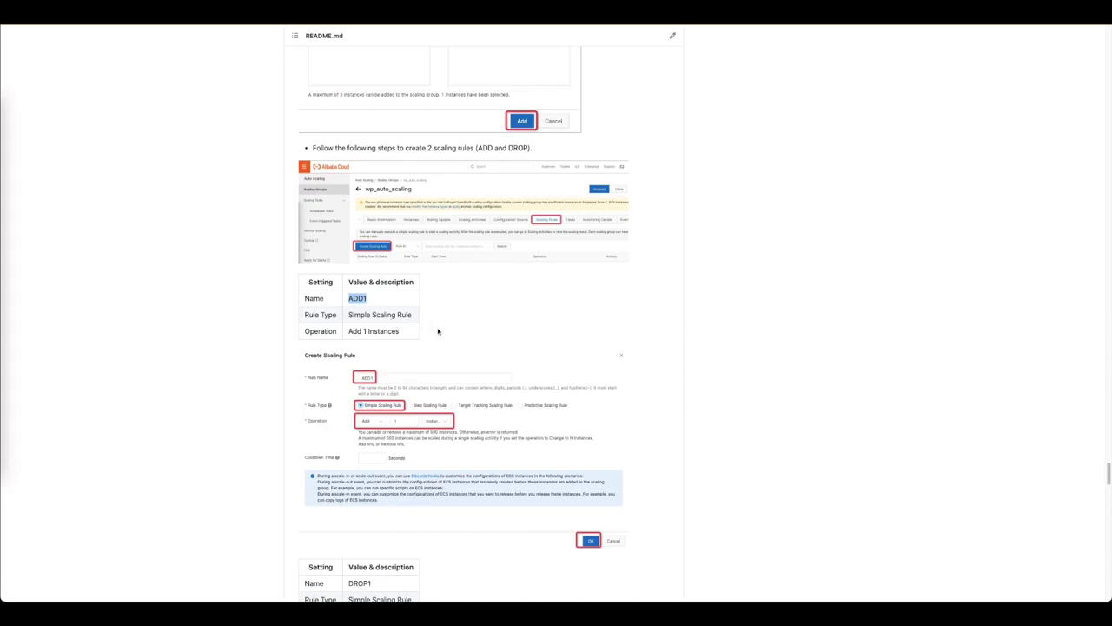
pyautogui.scroll(-2, 438, 331)
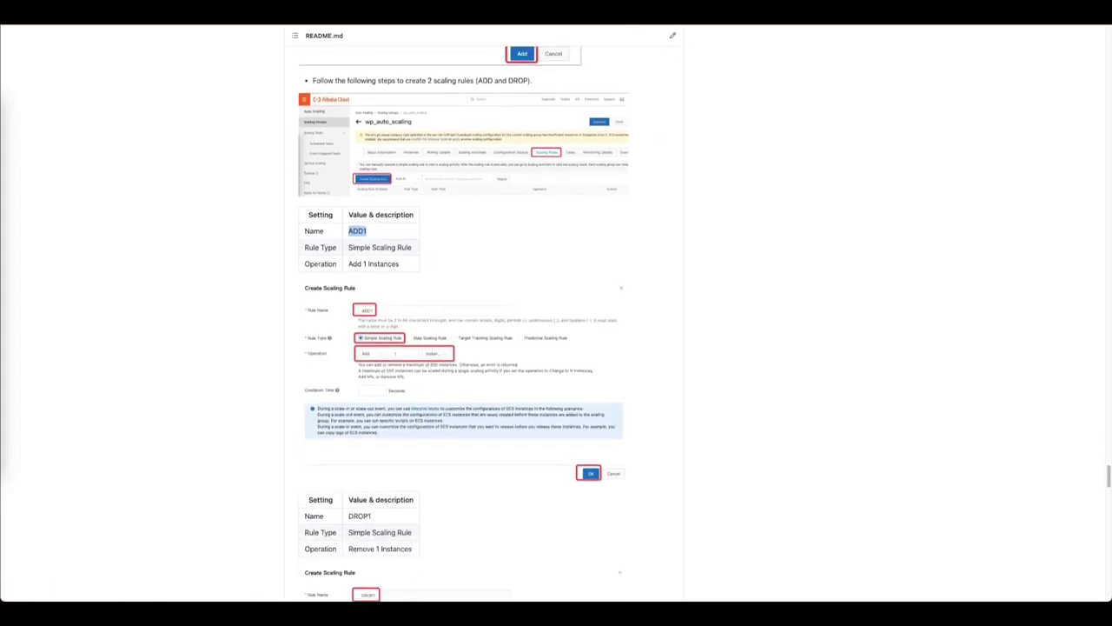
pyautogui.scroll(-5, 537, 483)
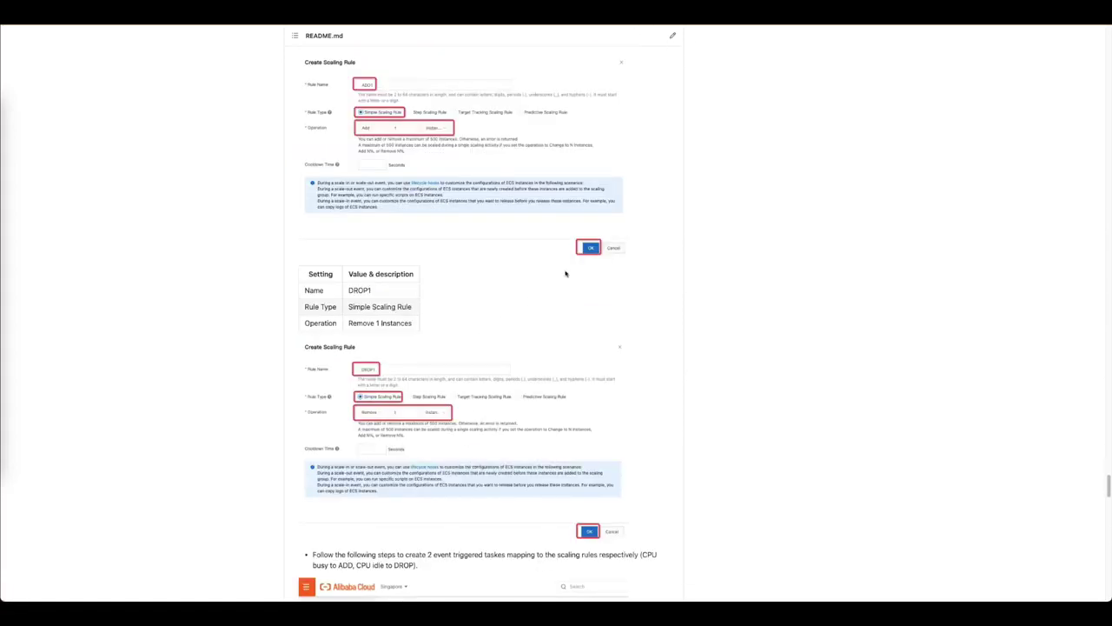
pyautogui.scroll(-2, 401, 412)
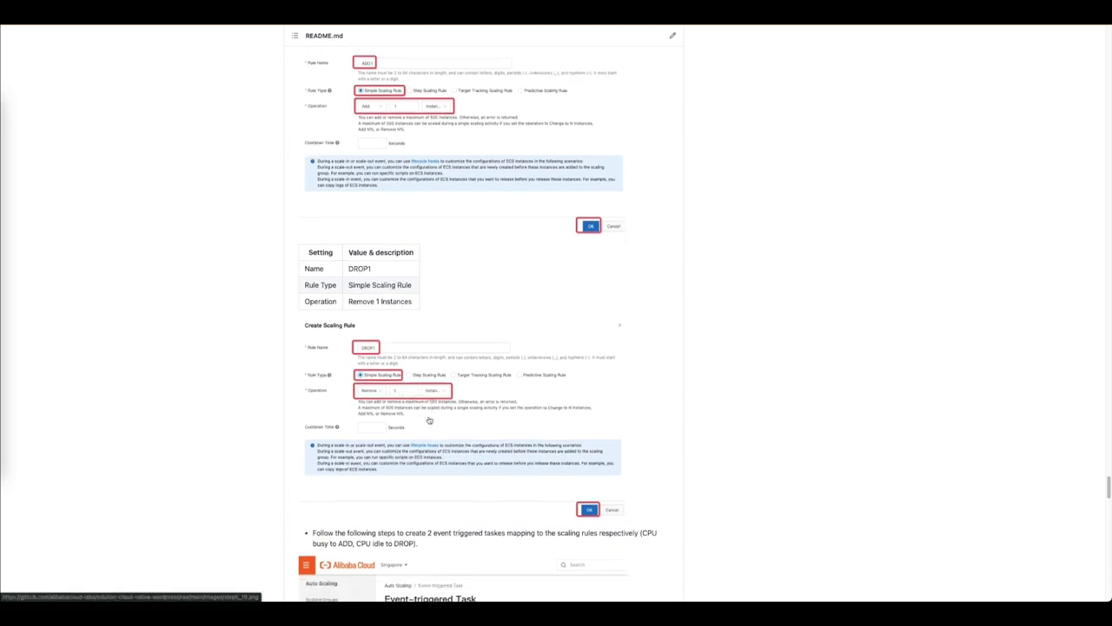
pyautogui.scroll(-1, 432, 421)
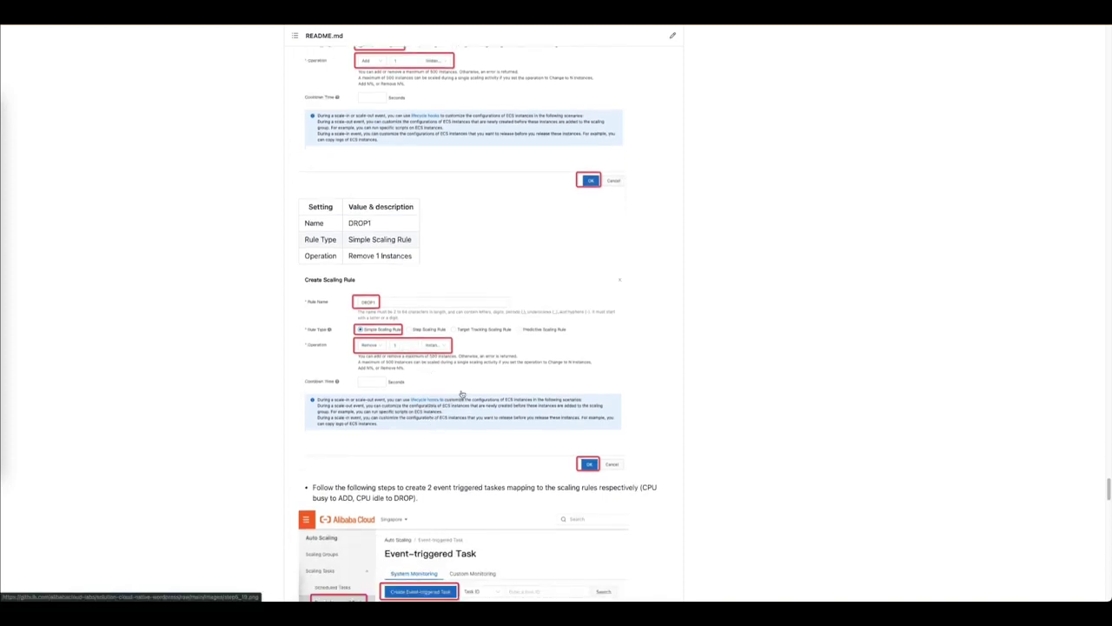
pyautogui.scroll(1, 461, 392)
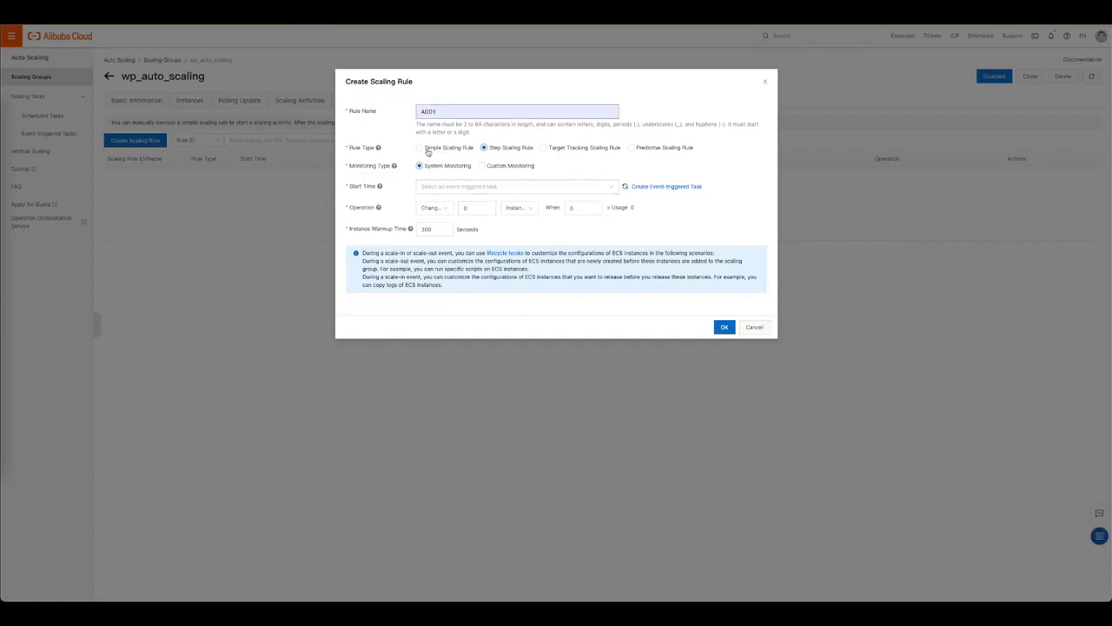
pyautogui.click(420, 148)
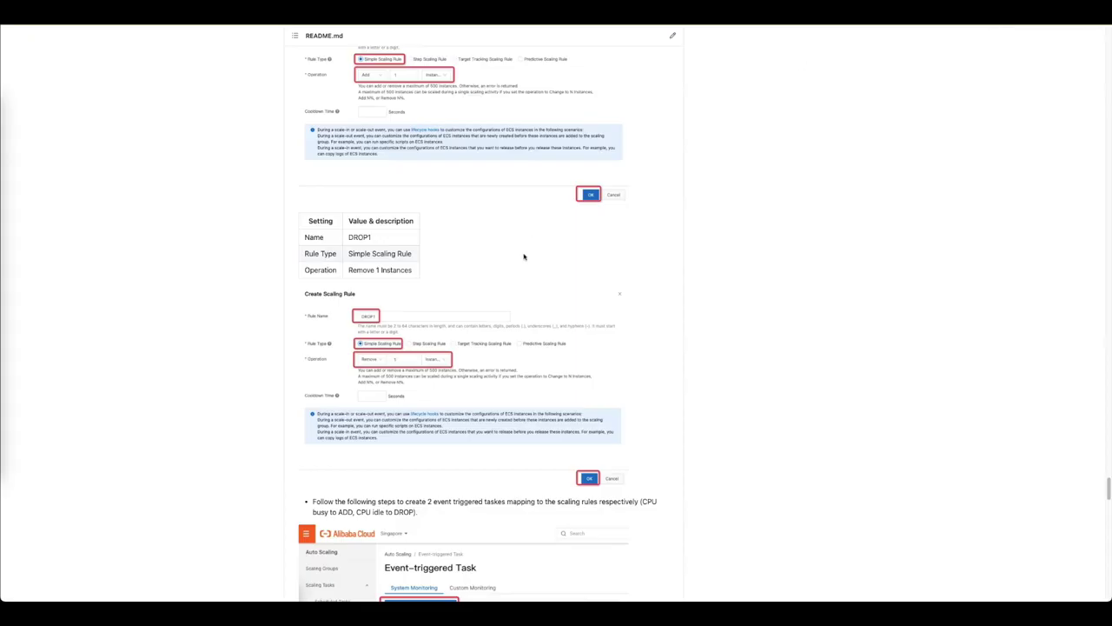
pyautogui.scroll(1, 444, 331)
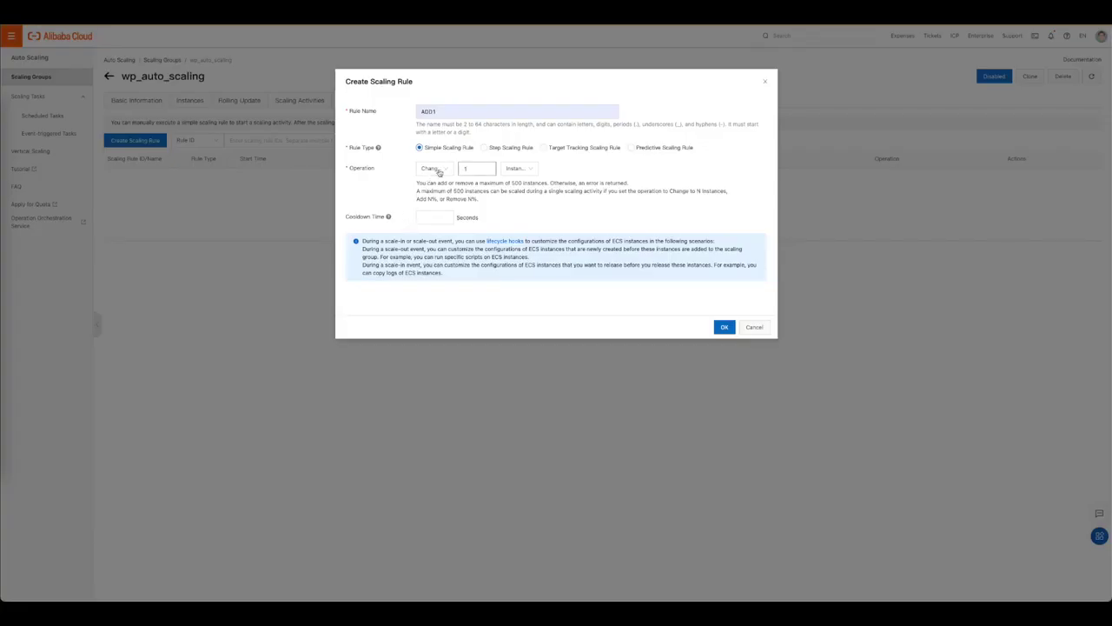
pyautogui.click(438, 172)
pyautogui.click(433, 198)
pyautogui.click(724, 328)
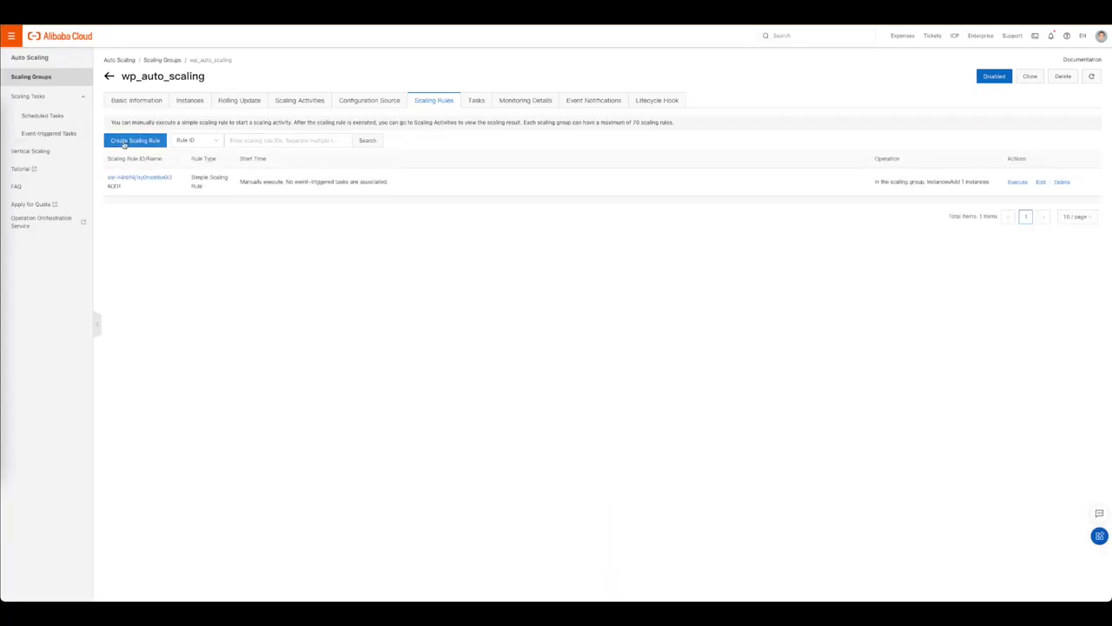
# Create a second Simple Scaling Rule named DROP1 with the operation Remove 1 Instances
pyautogui.click(124, 142)
pyautogui.write('DROP1')
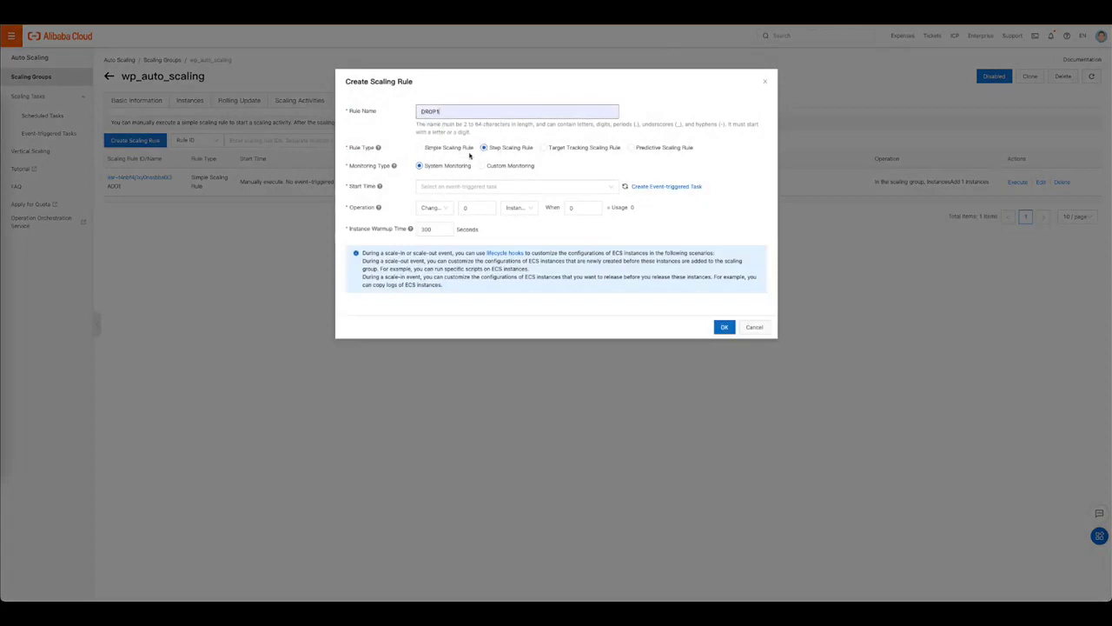
pyautogui.click(419, 148)
pyautogui.click(427, 170)
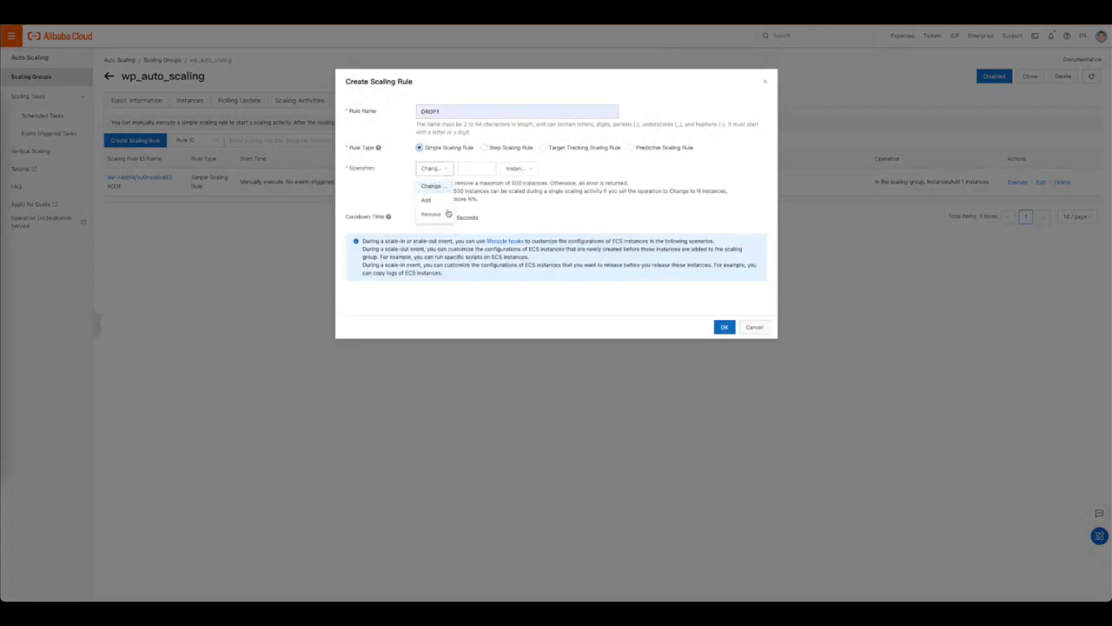
pyautogui.click(431, 214)
pyautogui.click(478, 169)
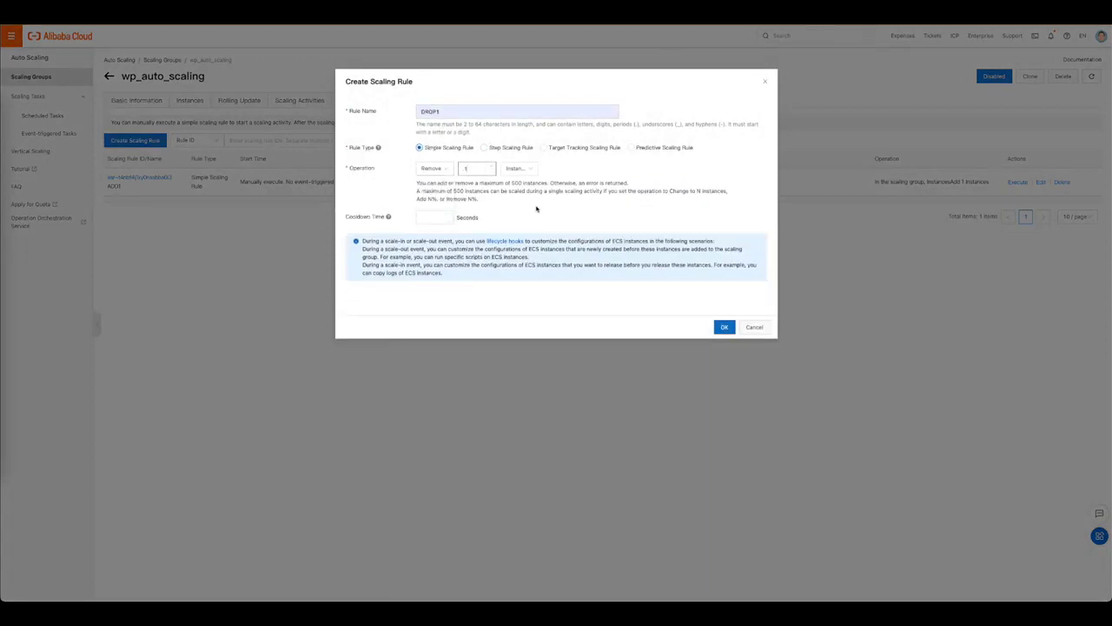
pyautogui.click(727, 329)
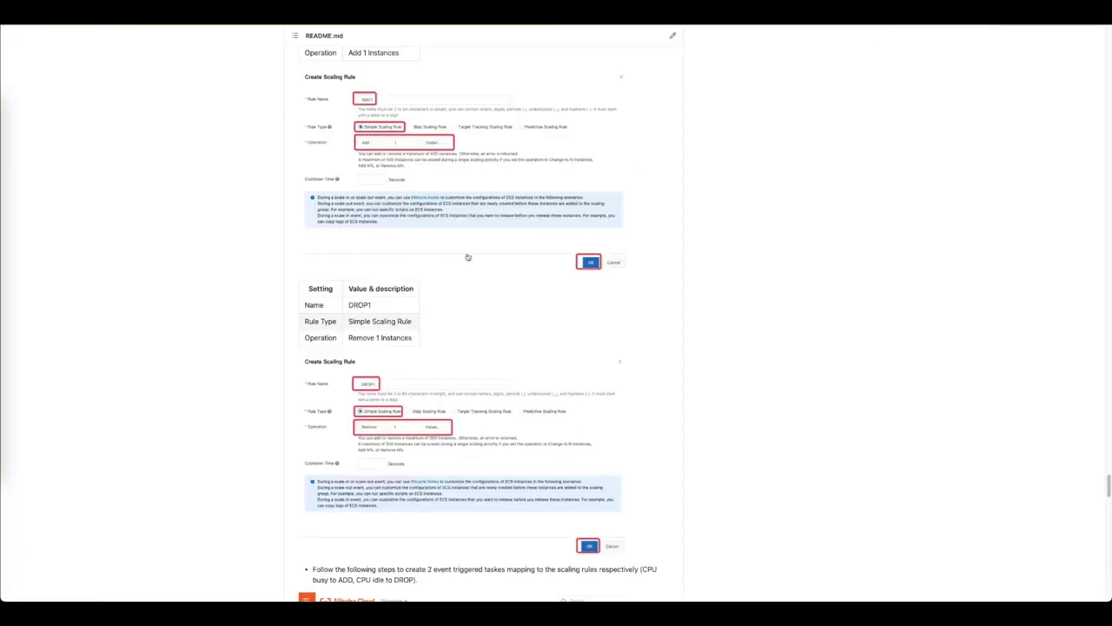
# Find the README instructions for the event-triggered tasks, review the cpu_busy settings and select the task name for copying
pyautogui.scroll(-3, 467, 256)
pyautogui.scroll(-3, 449, 297)
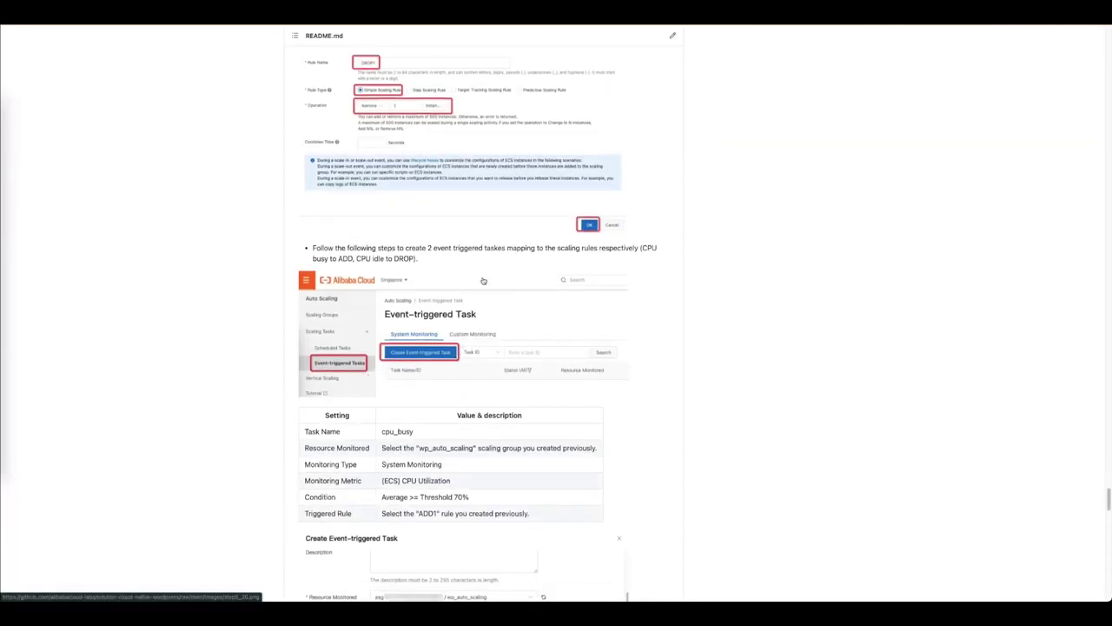
pyautogui.scroll(-1, 406, 260)
pyautogui.scroll(-1, 406, 260)
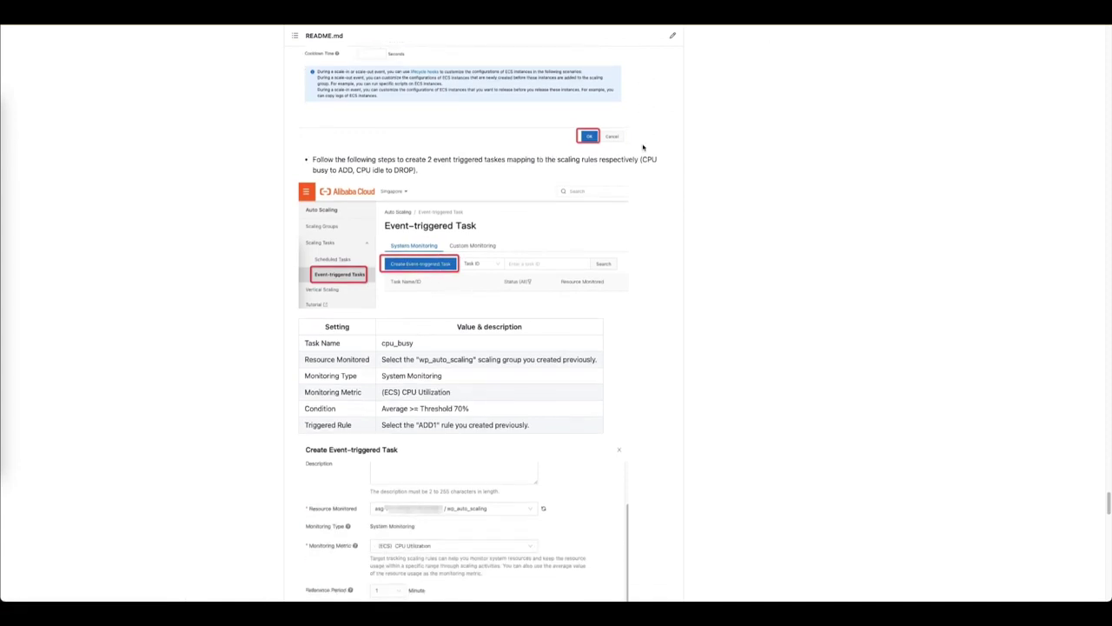
pyautogui.scroll(-1, 641, 135)
pyautogui.doubleClick(395, 264)
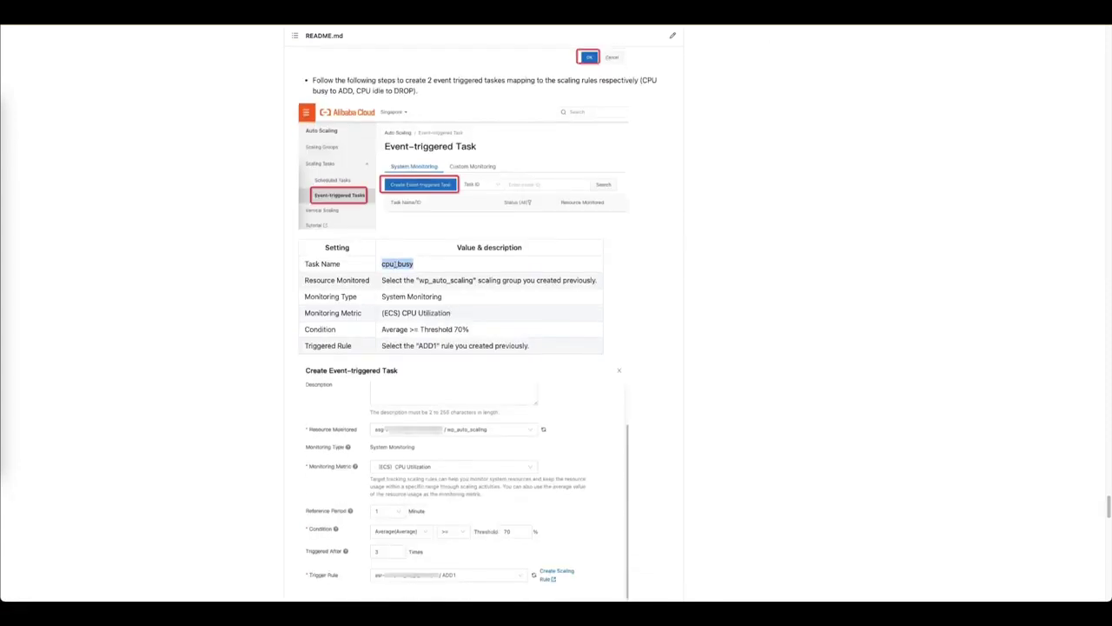
pyautogui.scroll(-1, 545, 263)
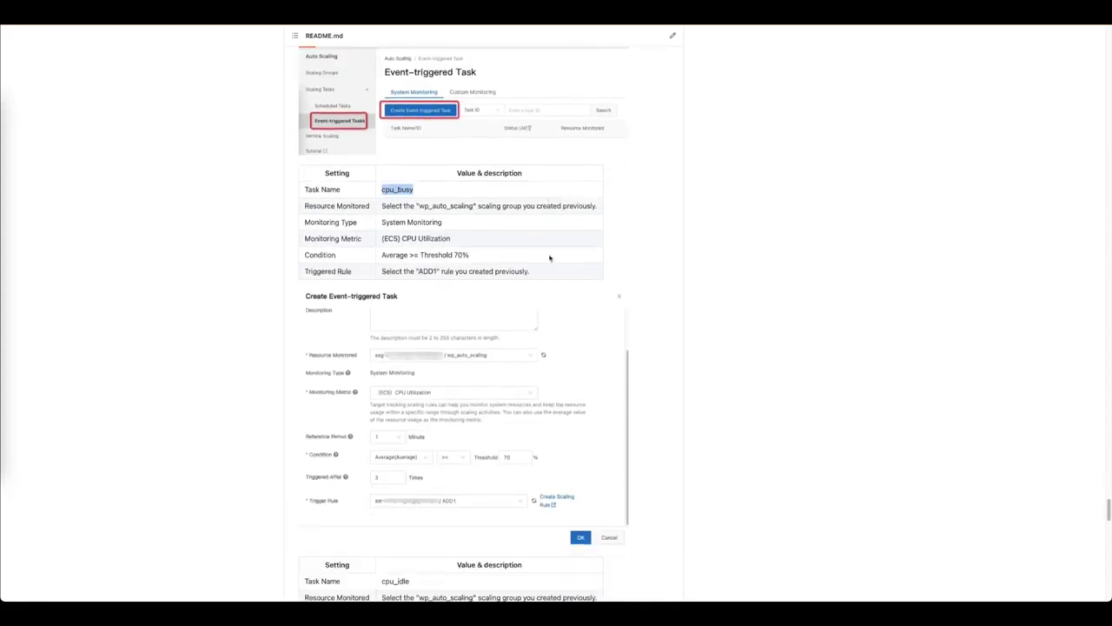
pyautogui.scroll(1, 549, 258)
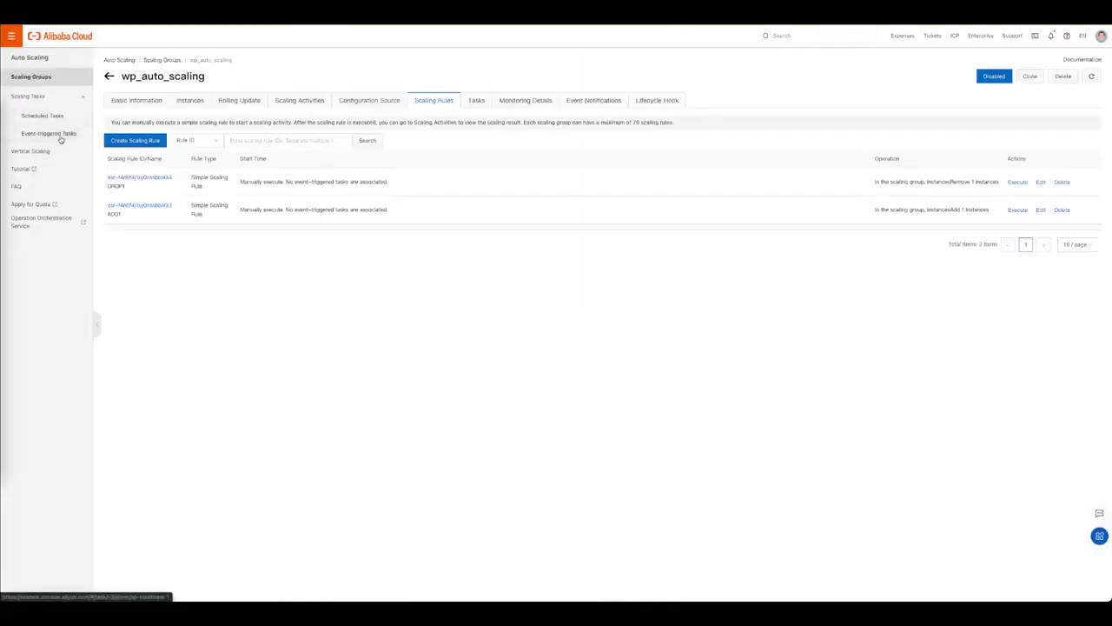
# Start a new event-triggered task named cpu_busy that monitors the wp_auto_scaling scaling group
pyautogui.click(49, 133)
pyautogui.click(159, 121)
pyautogui.click(546, 111)
pyautogui.write('cpu_busy')
pyautogui.click(490, 157)
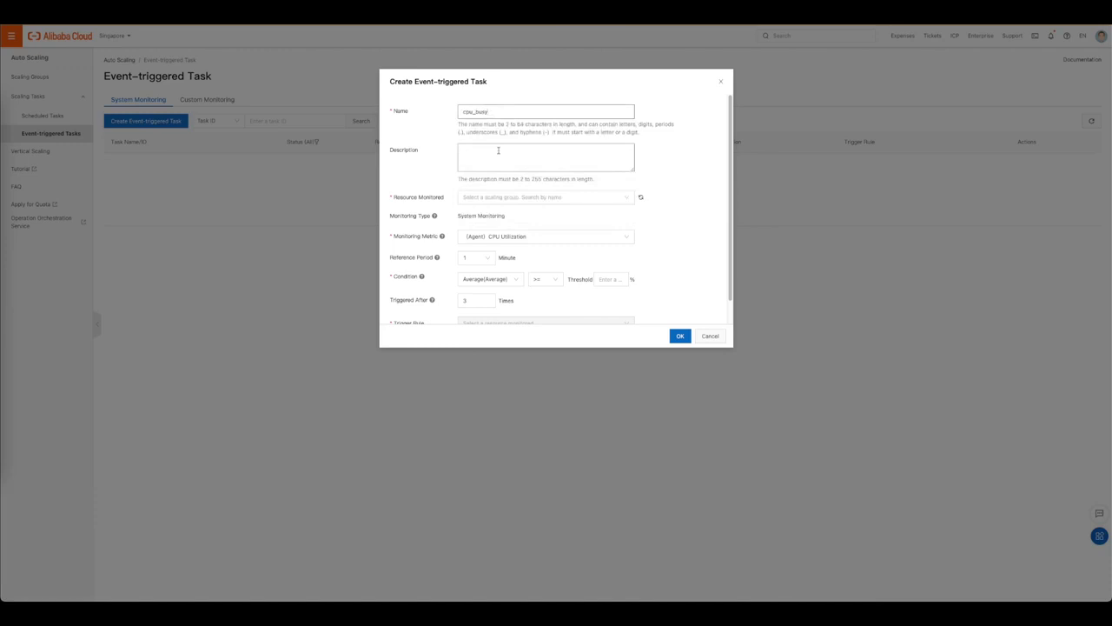
pyautogui.click(496, 198)
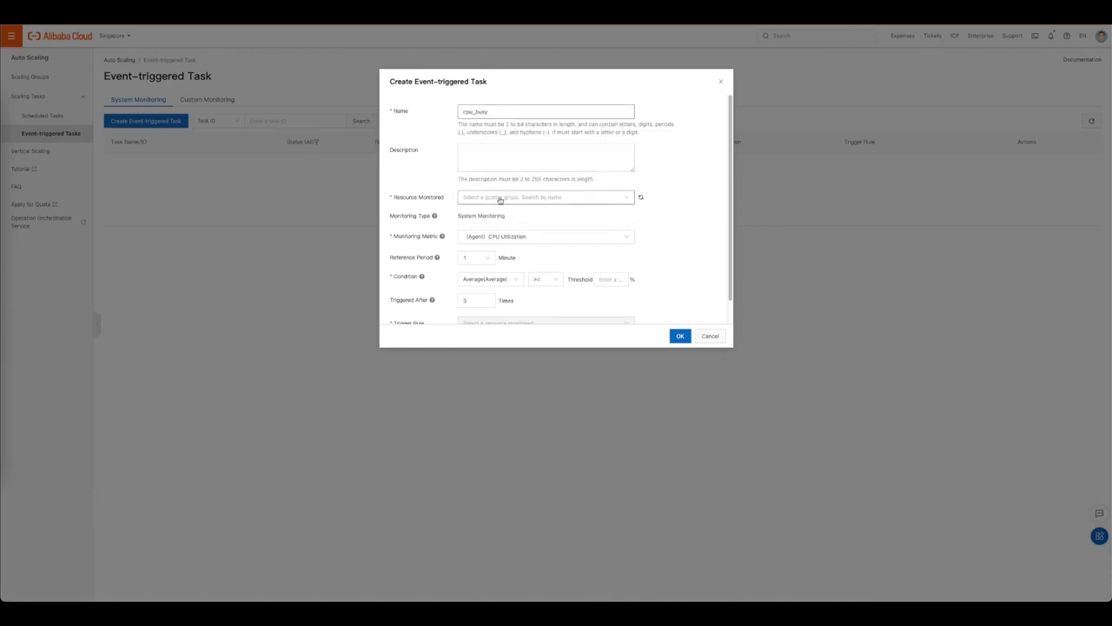
pyautogui.click(499, 199)
pyautogui.click(538, 228)
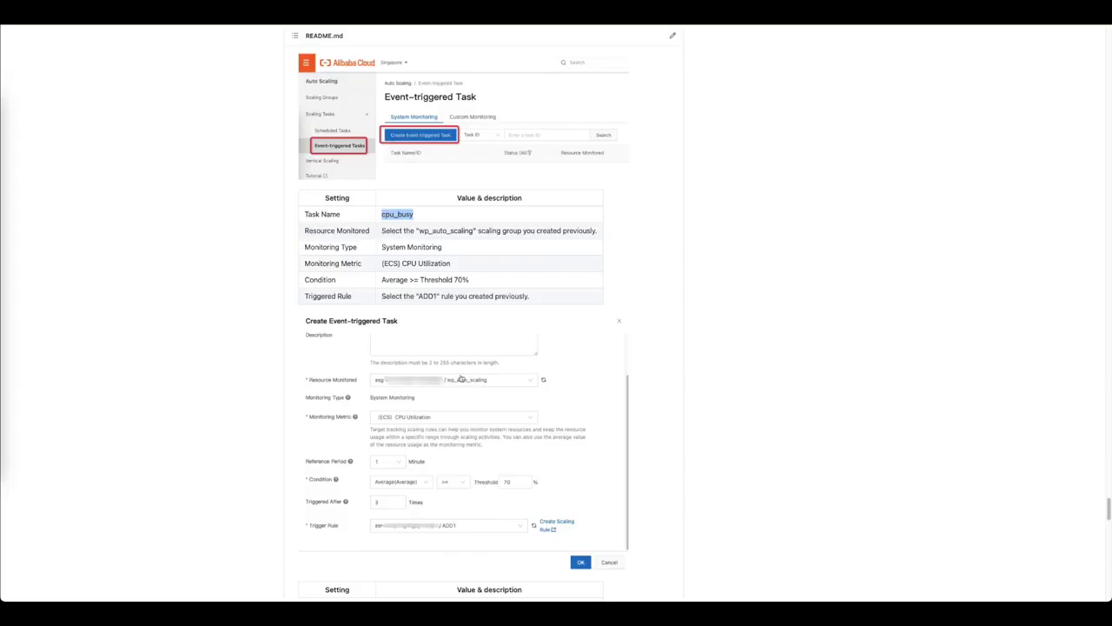
# Check the cpu_busy settings in the README and set the task's monitoring metric to (ECS) CPU Utilization
pyautogui.scroll(-1, 436, 335)
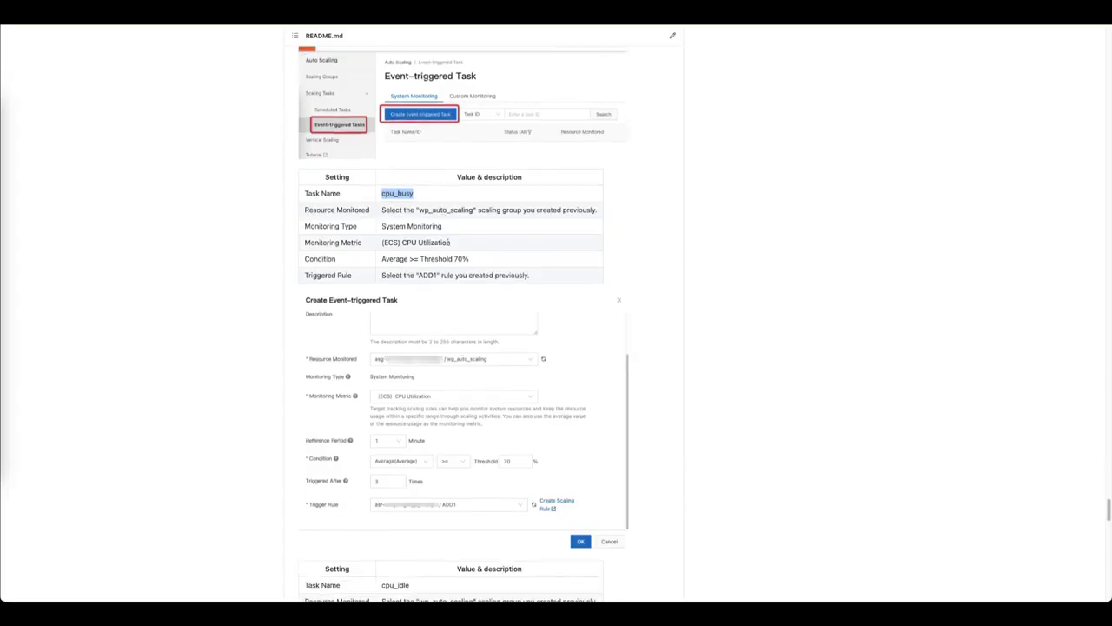
pyautogui.scroll(-1, 453, 246)
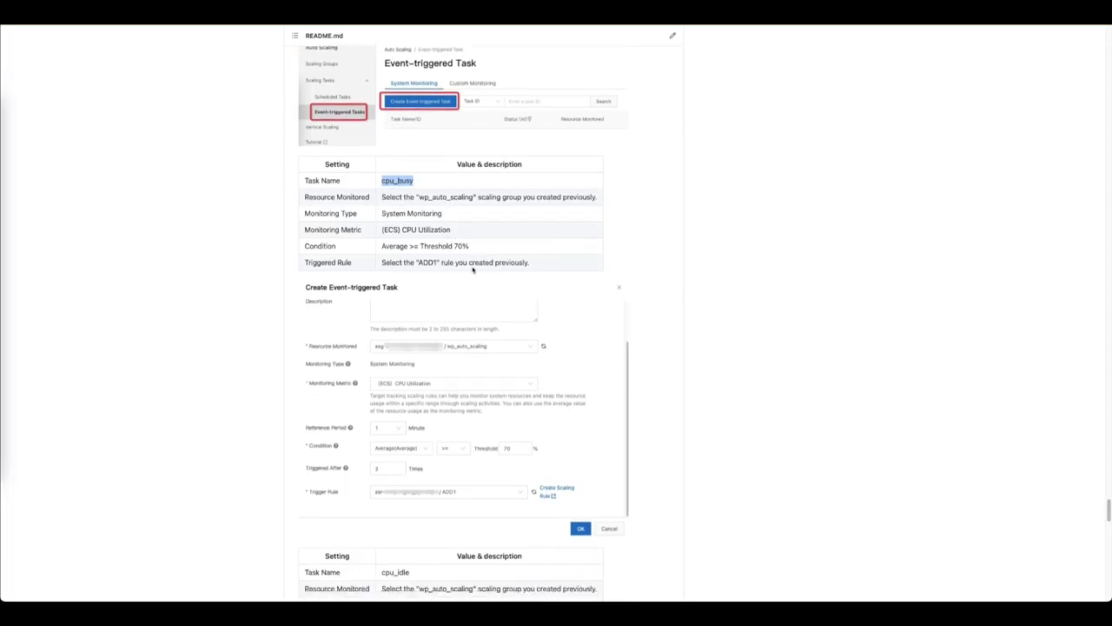
pyautogui.moveTo(423, 245); pyautogui.dragTo(504, 272)
pyautogui.click(500, 252)
pyautogui.click(504, 272)
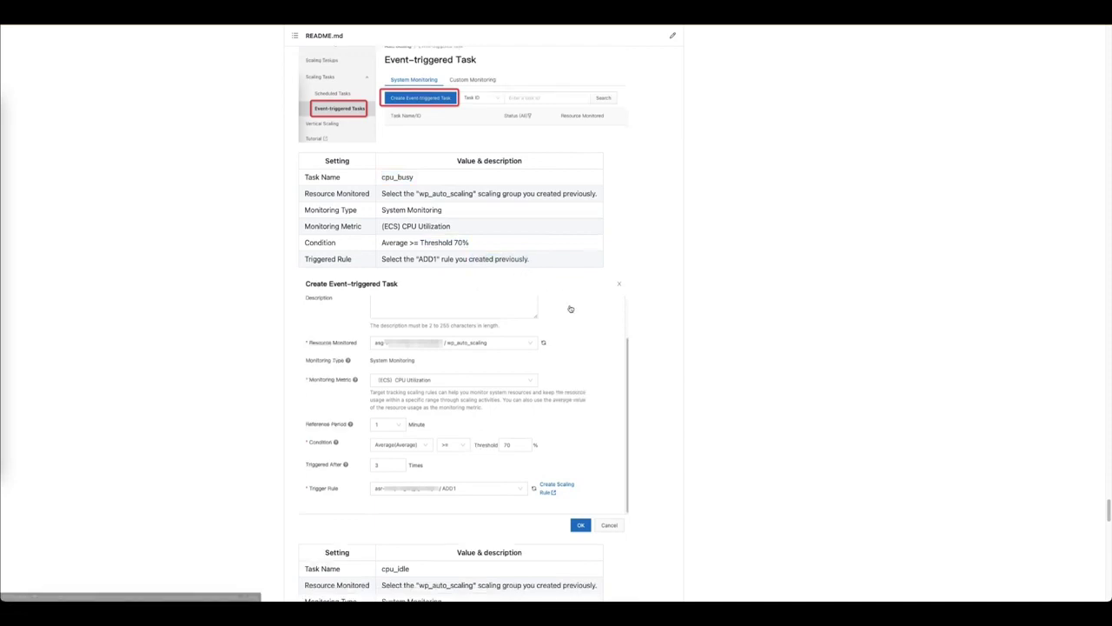
pyautogui.scroll(-2, 569, 309)
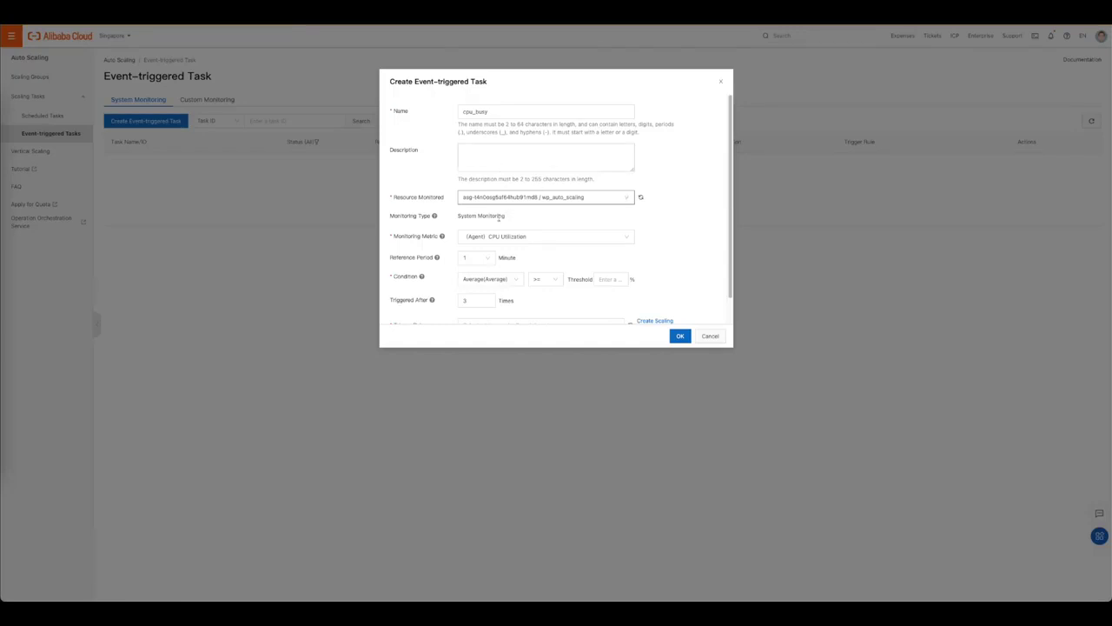
pyautogui.click(531, 239)
pyautogui.scroll(-10, 543, 287)
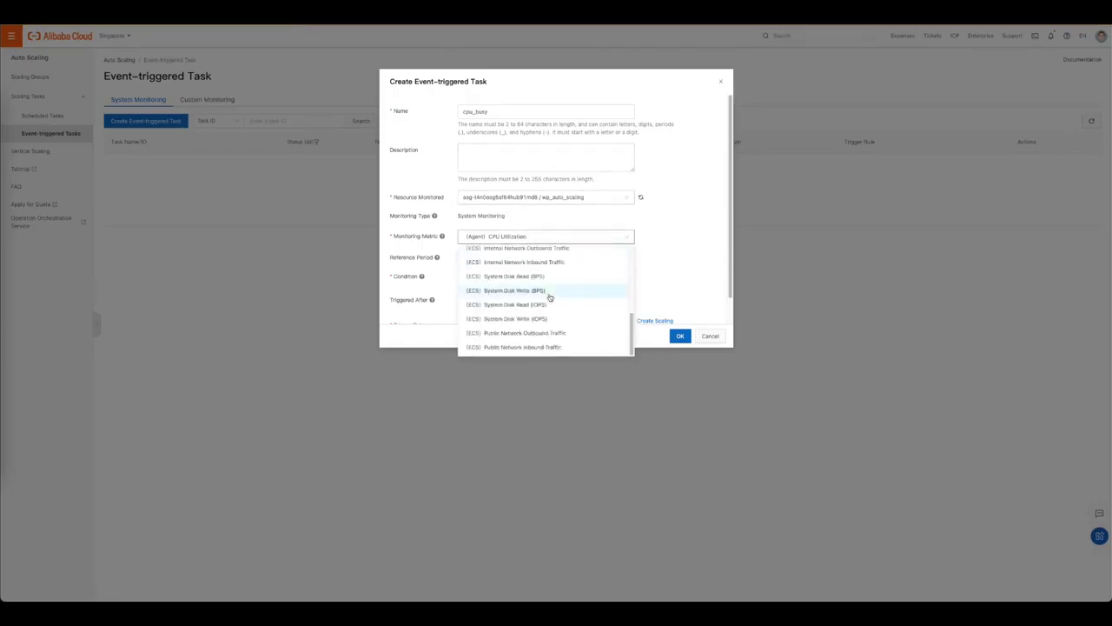
pyautogui.scroll(3, 550, 297)
pyautogui.click(547, 286)
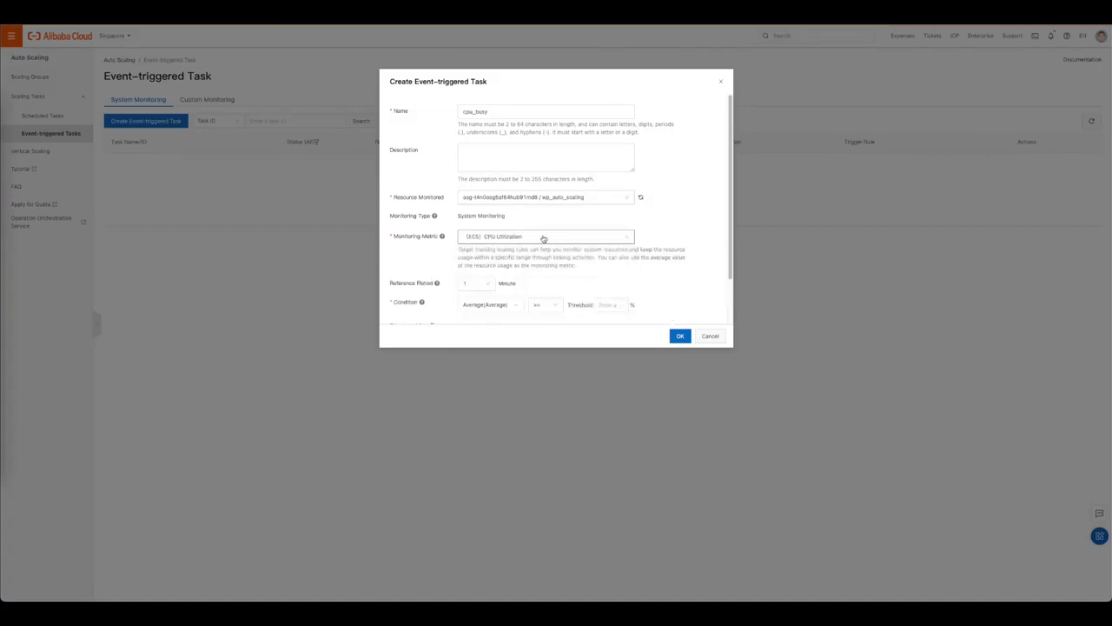
# Set the cpu_busy condition to Average >= 70% with ADD1 as the trigger rule, and create the task
pyautogui.scroll(-2, 573, 285)
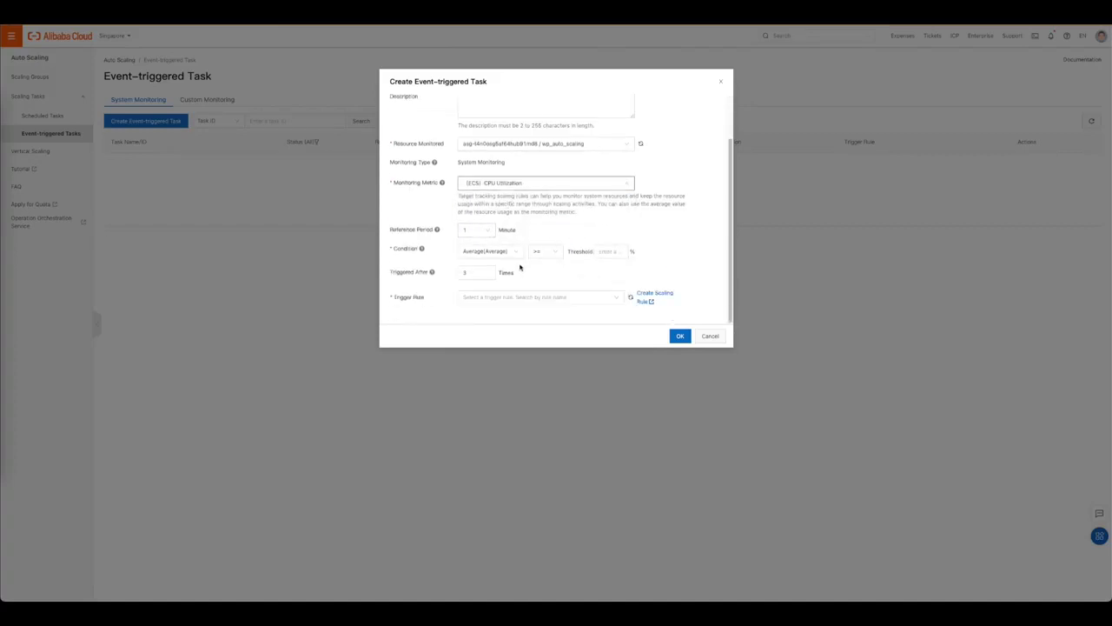
pyautogui.click(613, 251)
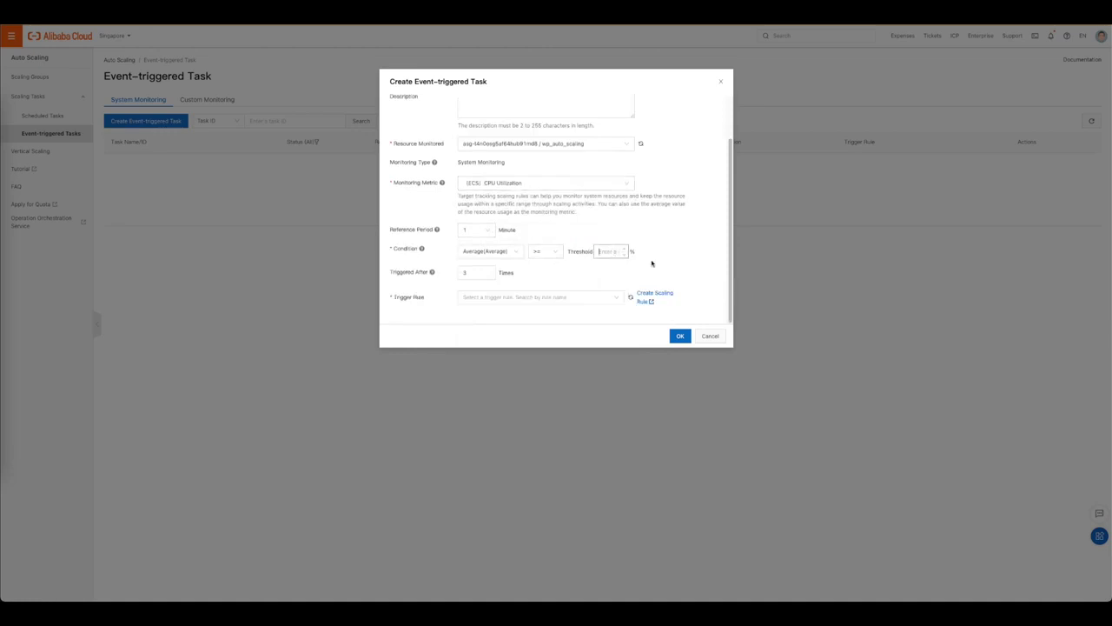
pyautogui.click(693, 263)
pyautogui.click(612, 298)
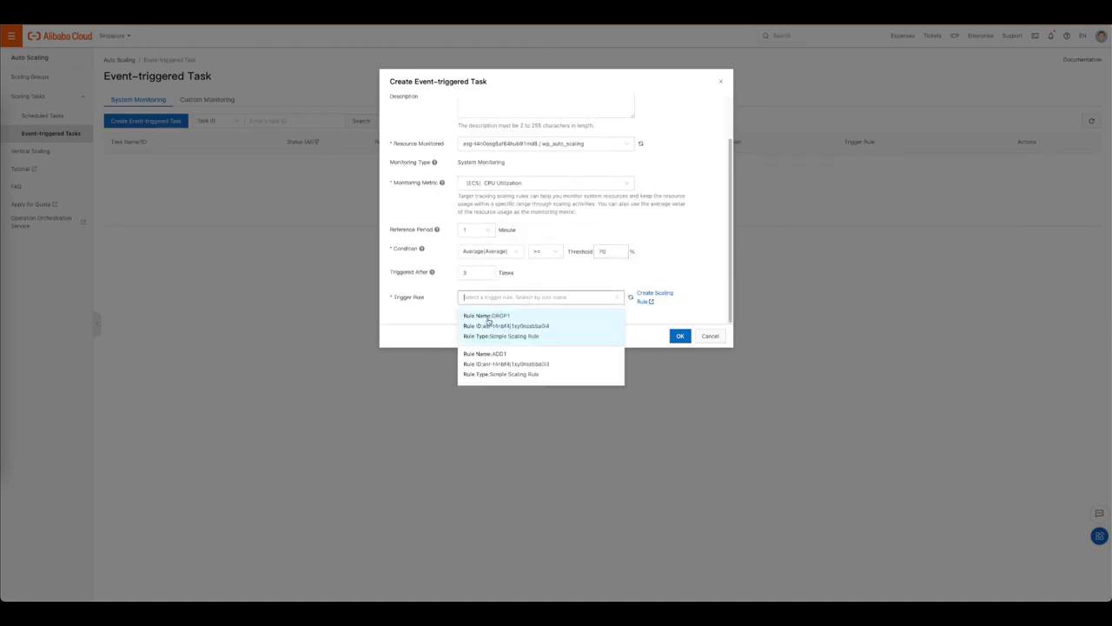
pyautogui.scroll(2, 602, 267)
pyautogui.scroll(-2, 603, 267)
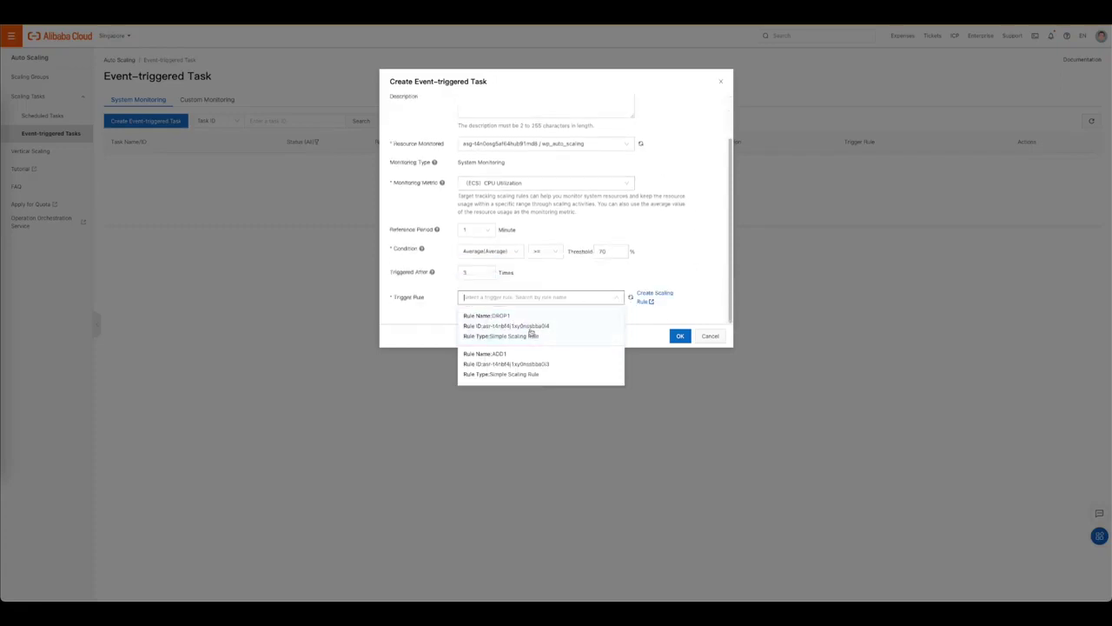
pyautogui.click(526, 362)
pyautogui.click(681, 336)
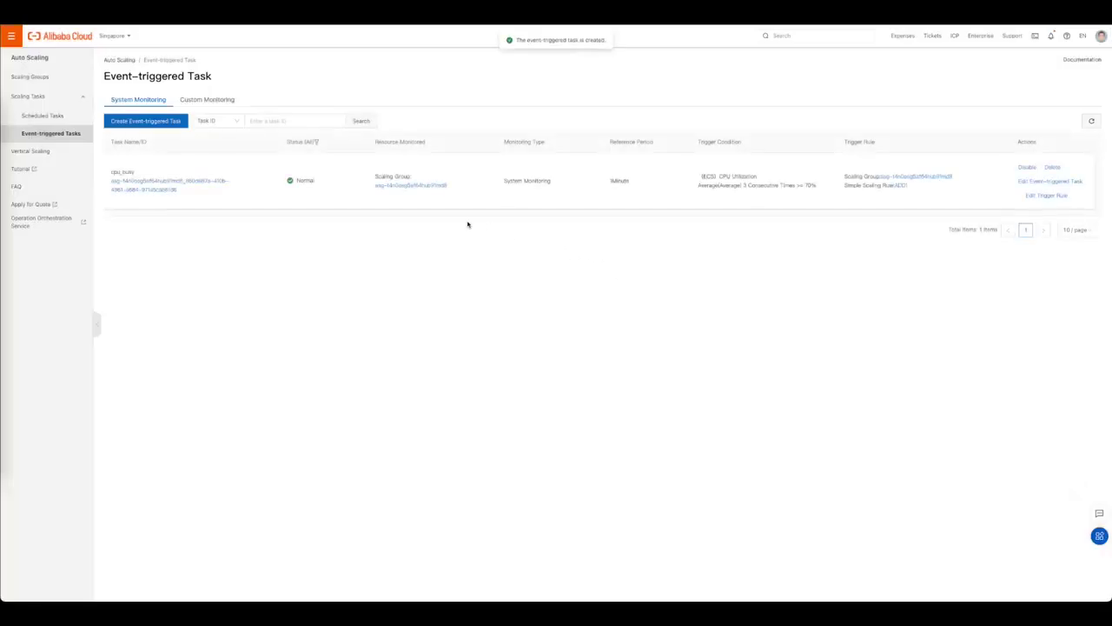
# Look up the cpu_idle settings in the README and start a second event-triggered task named cpu_idle
pyautogui.hotkey('alt', 'Tab')
pyautogui.scroll(-5, 451, 341)
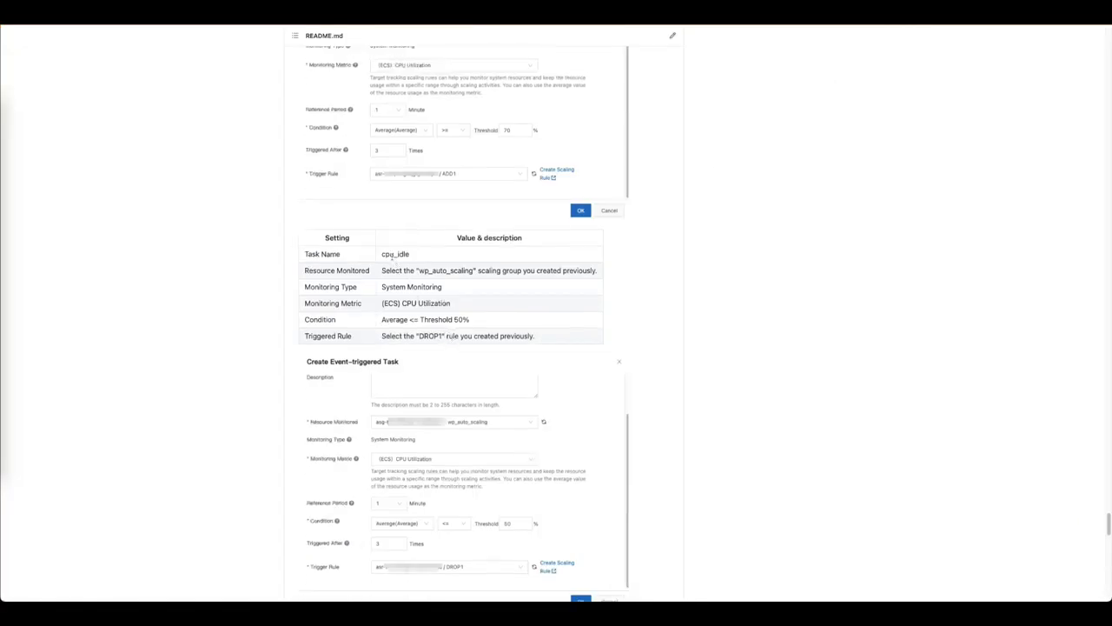
pyautogui.doubleClick(409, 253)
pyautogui.scroll(-3, 512, 330)
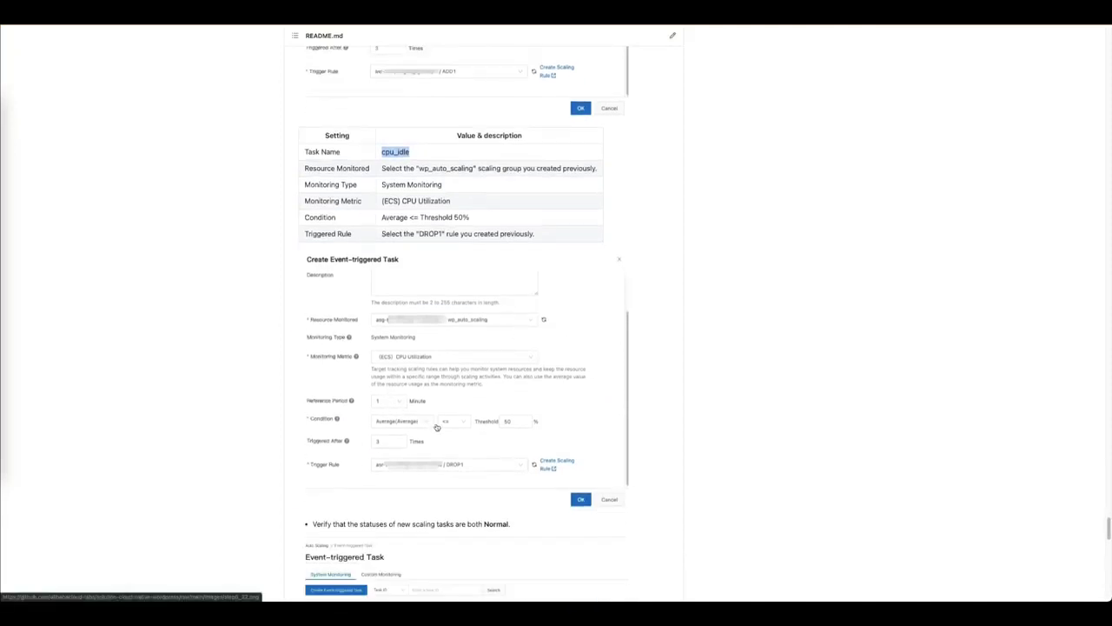
pyautogui.scroll(-1, 520, 411)
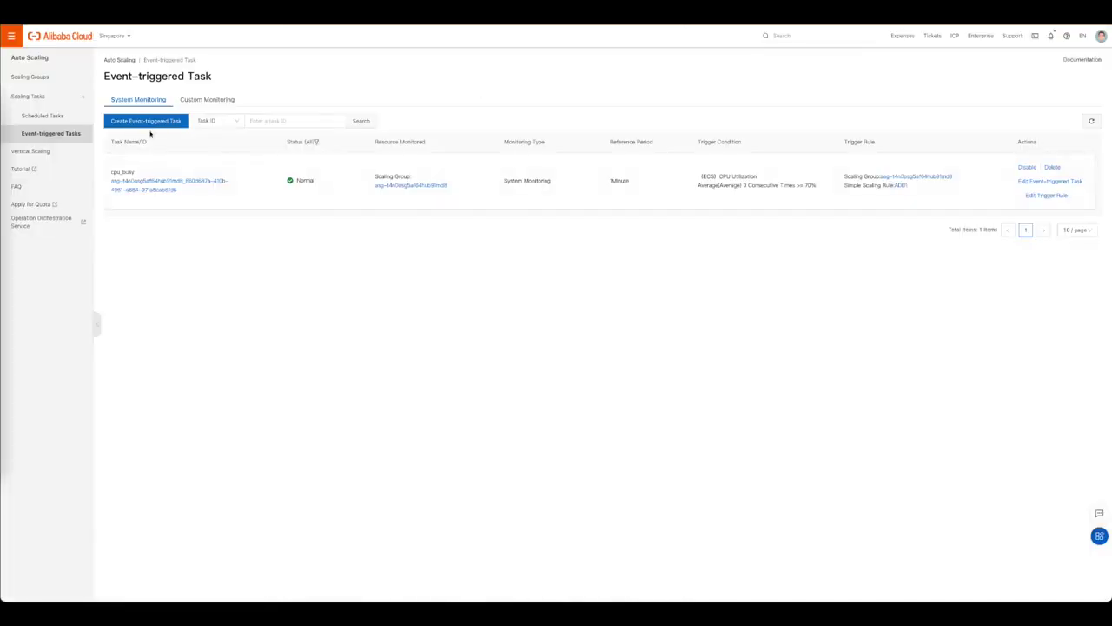
pyautogui.click(146, 121)
pyautogui.click(504, 112)
pyautogui.write('cpu_idle')
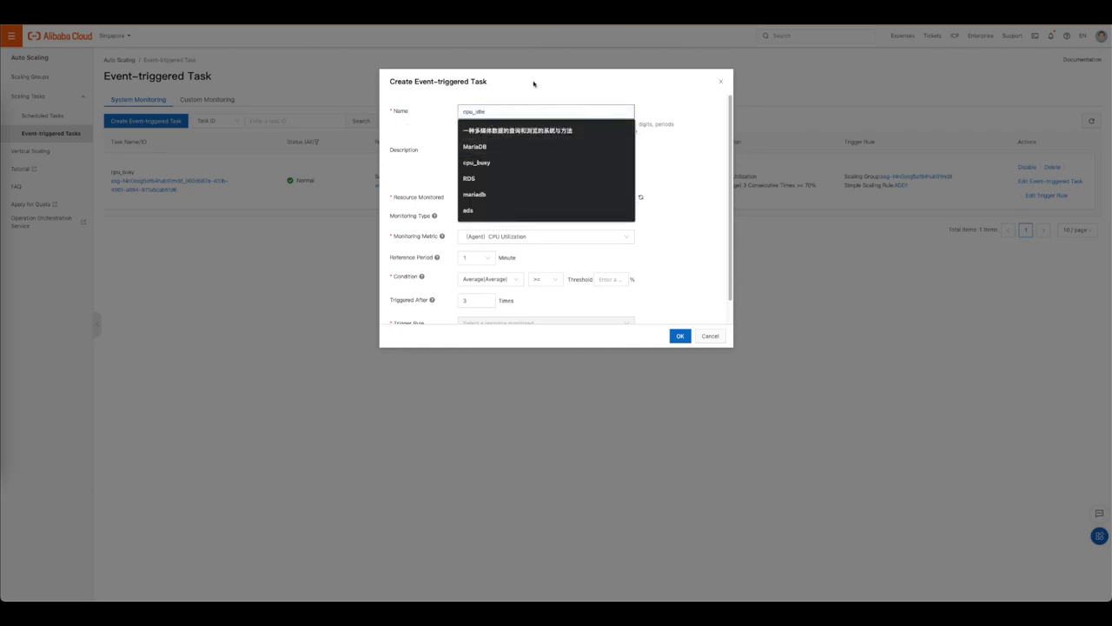
pyautogui.click(535, 82)
pyautogui.click(484, 154)
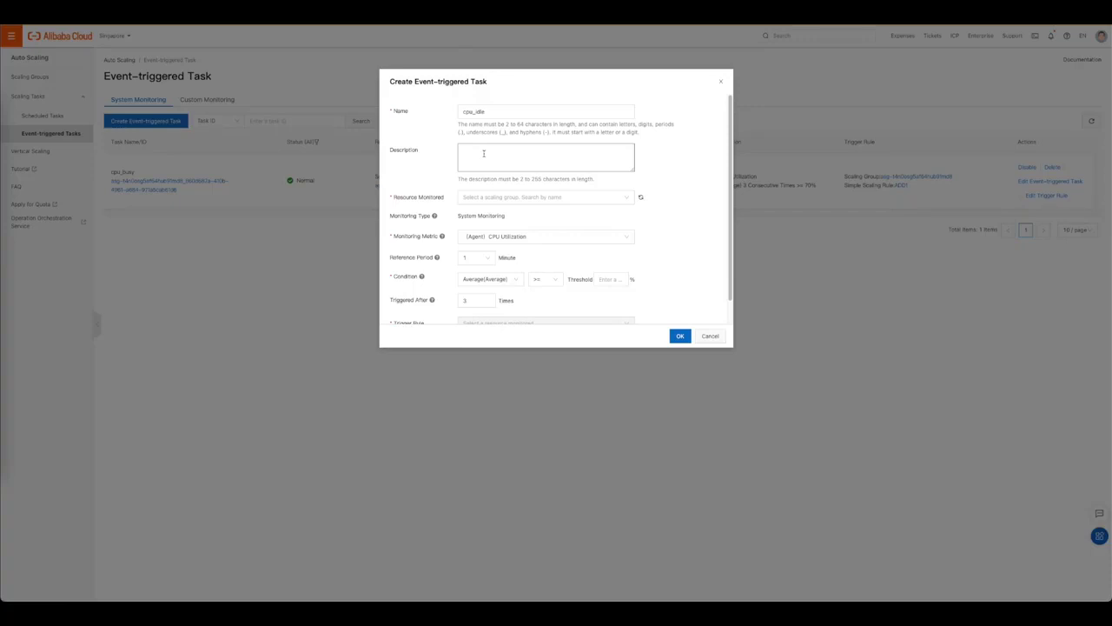
# Set the cpu_idle task to monitor wp_auto_scaling with the metric (ECS) CPU Utilization
pyautogui.click(496, 198)
pyautogui.click(536, 226)
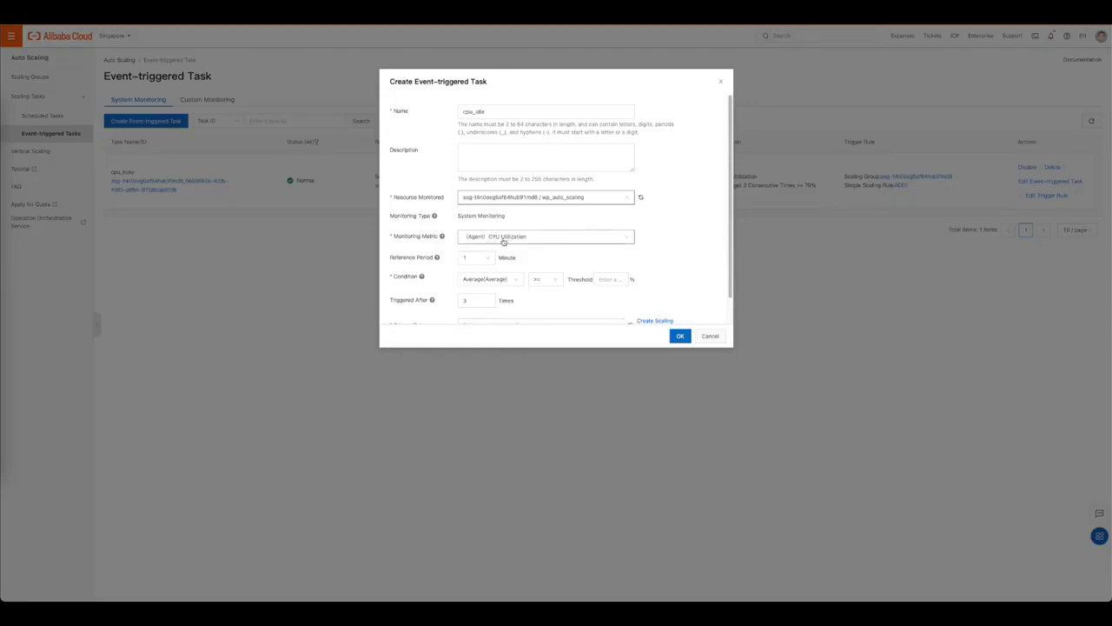
pyautogui.click(506, 238)
pyautogui.scroll(-5, 520, 295)
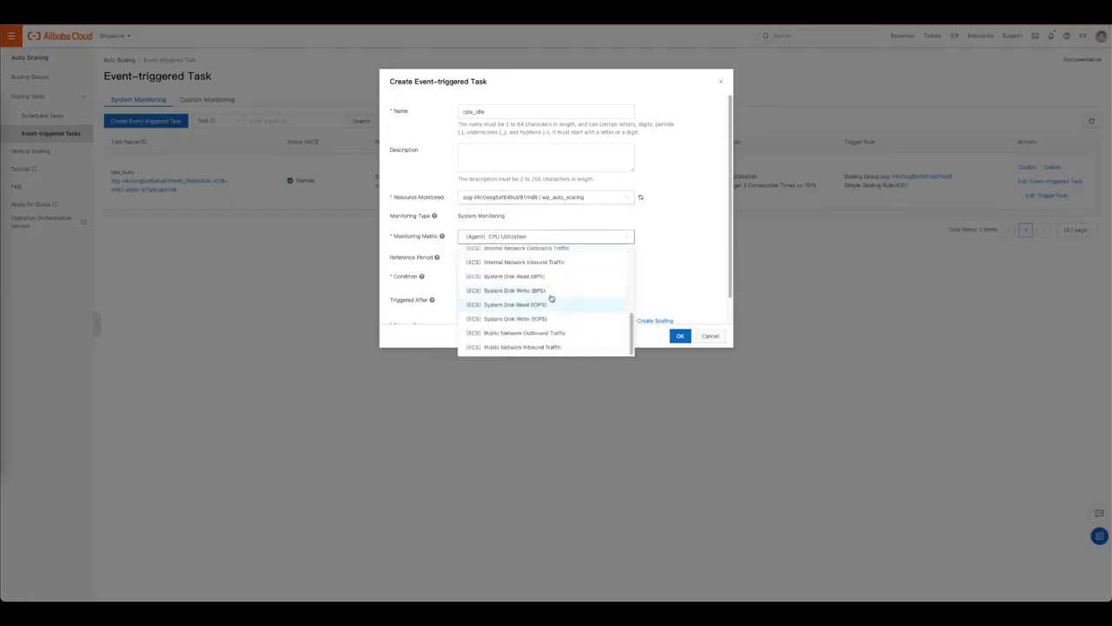
pyautogui.scroll(3, 537, 335)
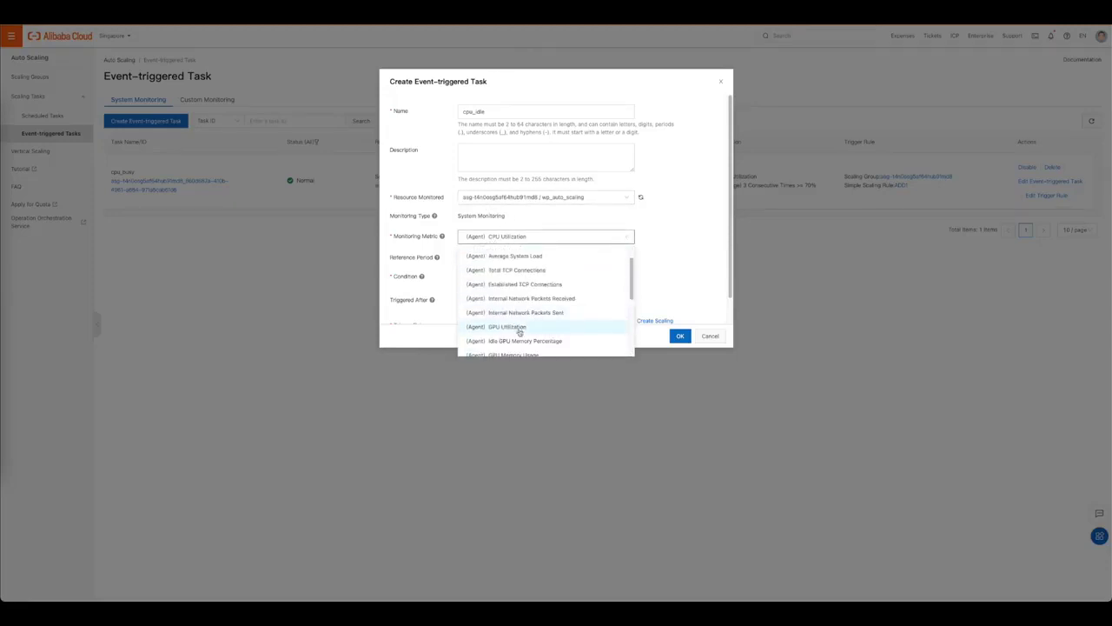
pyautogui.click(491, 301)
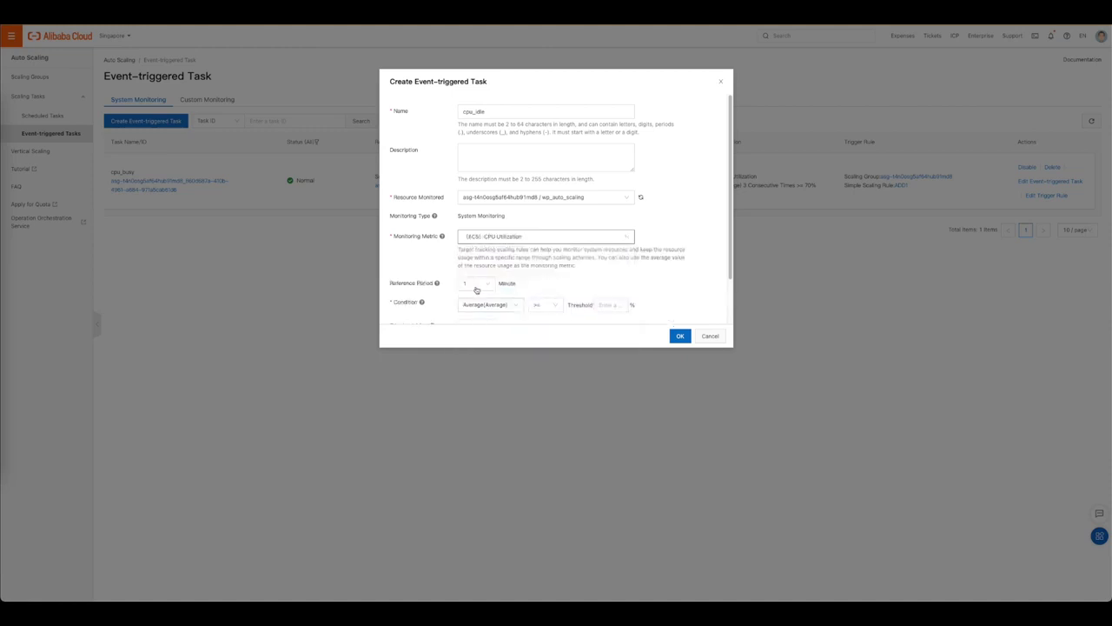
# Set the cpu_idle condition to Average <= with a threshold of 50%
pyautogui.scroll(-1, 531, 287)
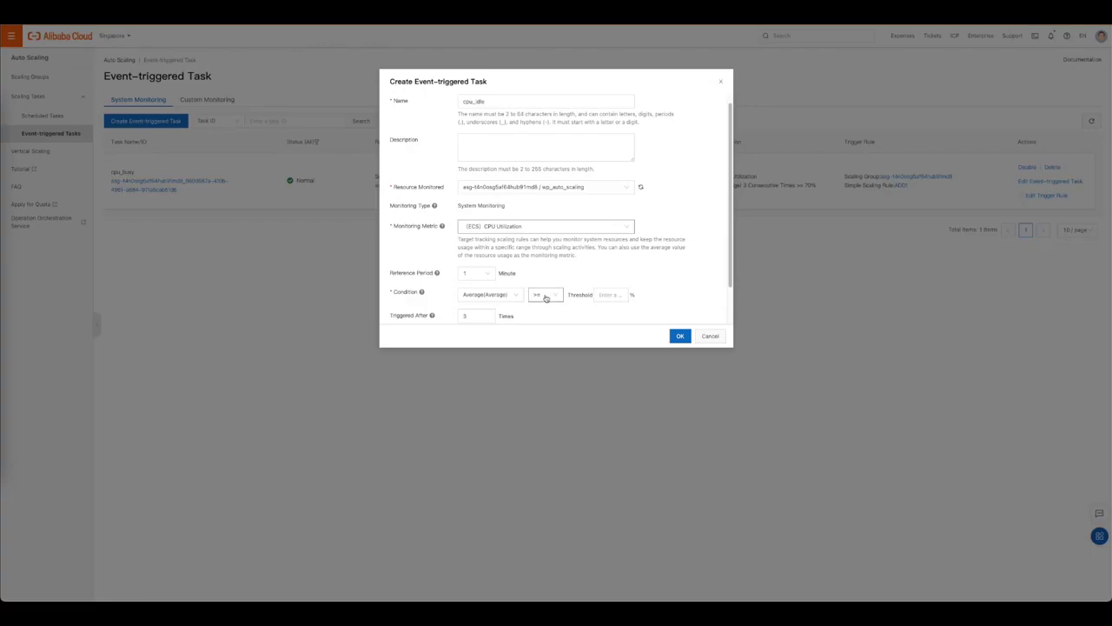
pyautogui.click(546, 295)
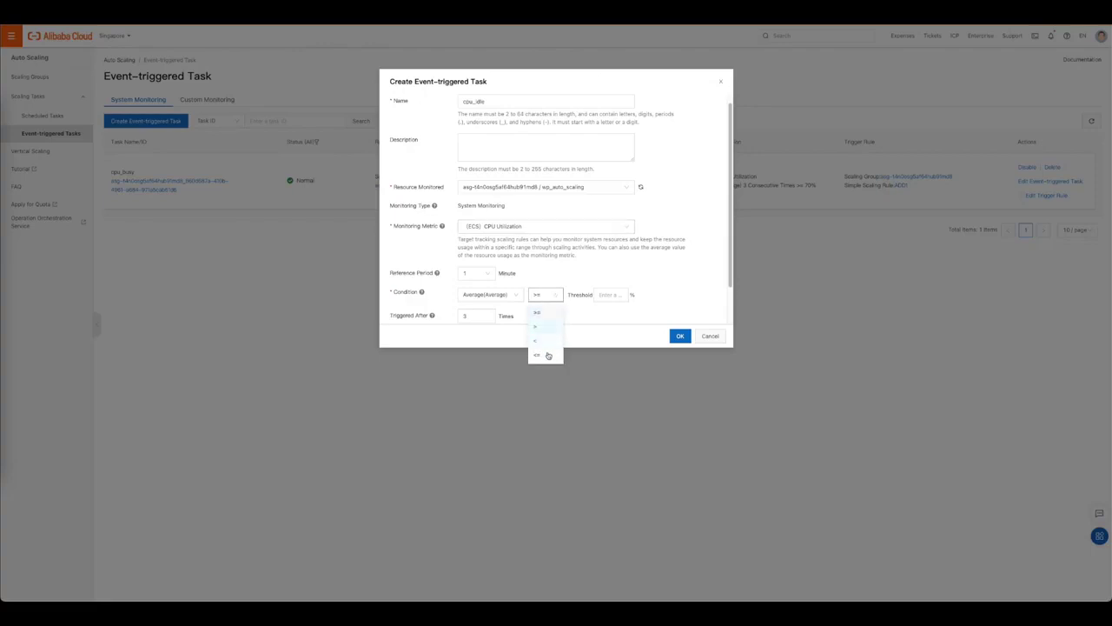
pyautogui.click(548, 355)
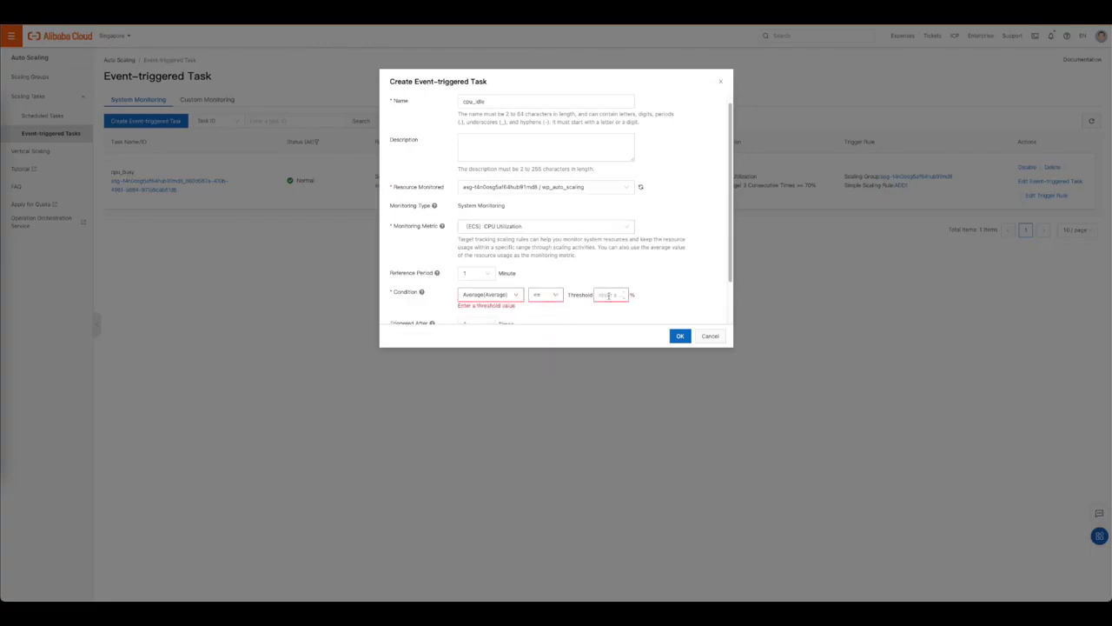
pyautogui.click(600, 295)
pyautogui.write('50')
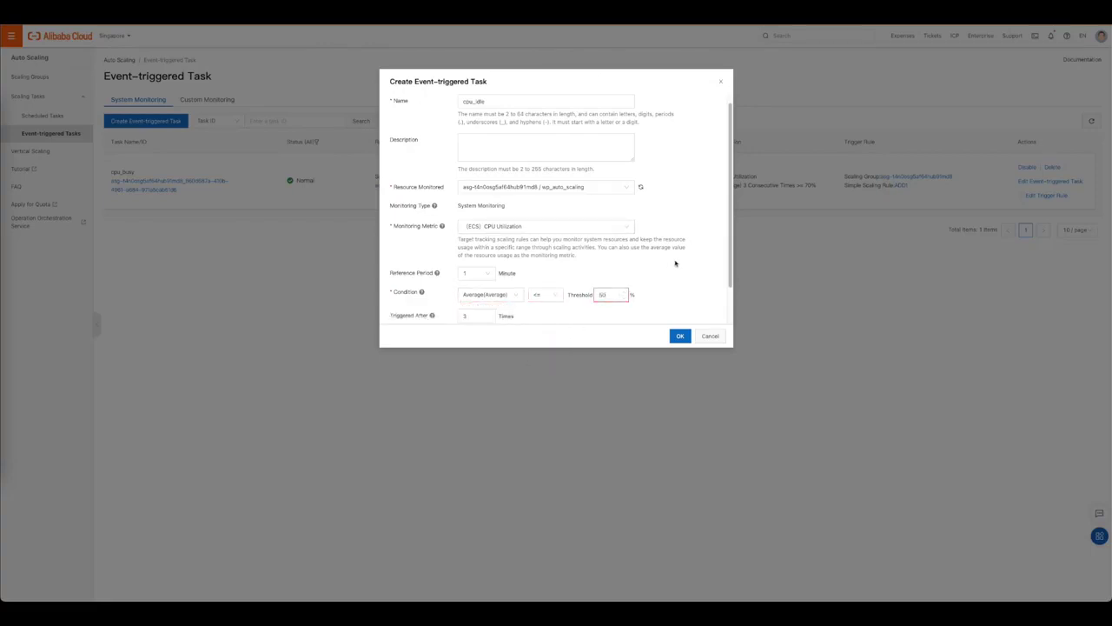
# Select DROP1 as the trigger rule for the cpu_idle task, checking it against the README, and create the task
pyautogui.scroll(-1, 676, 263)
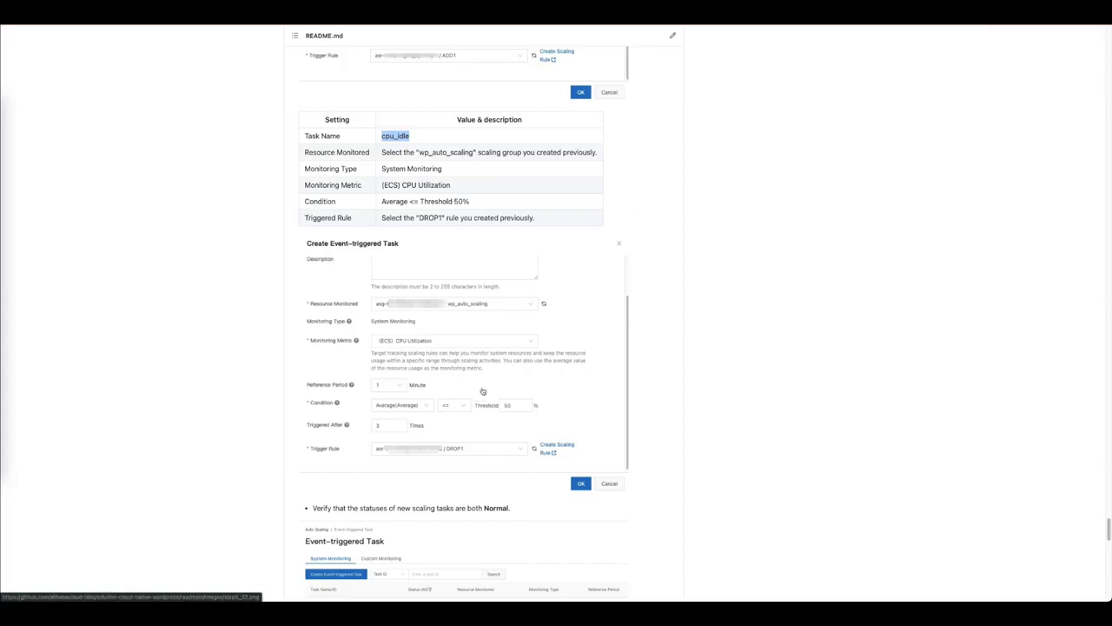
pyautogui.scroll(-2, 485, 389)
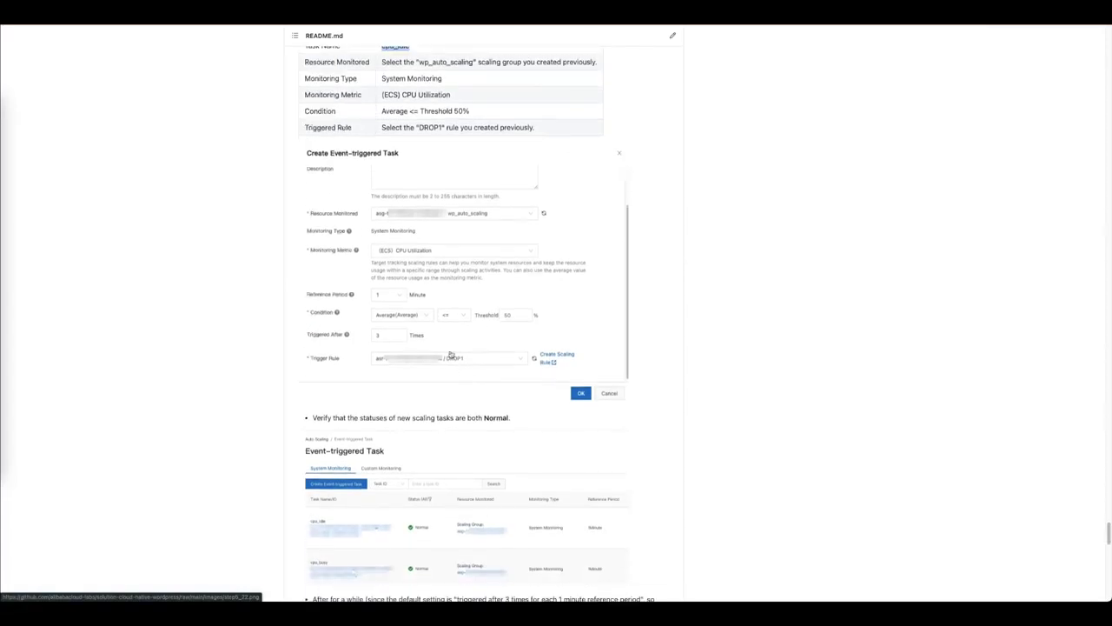
pyautogui.scroll(-2, 450, 379)
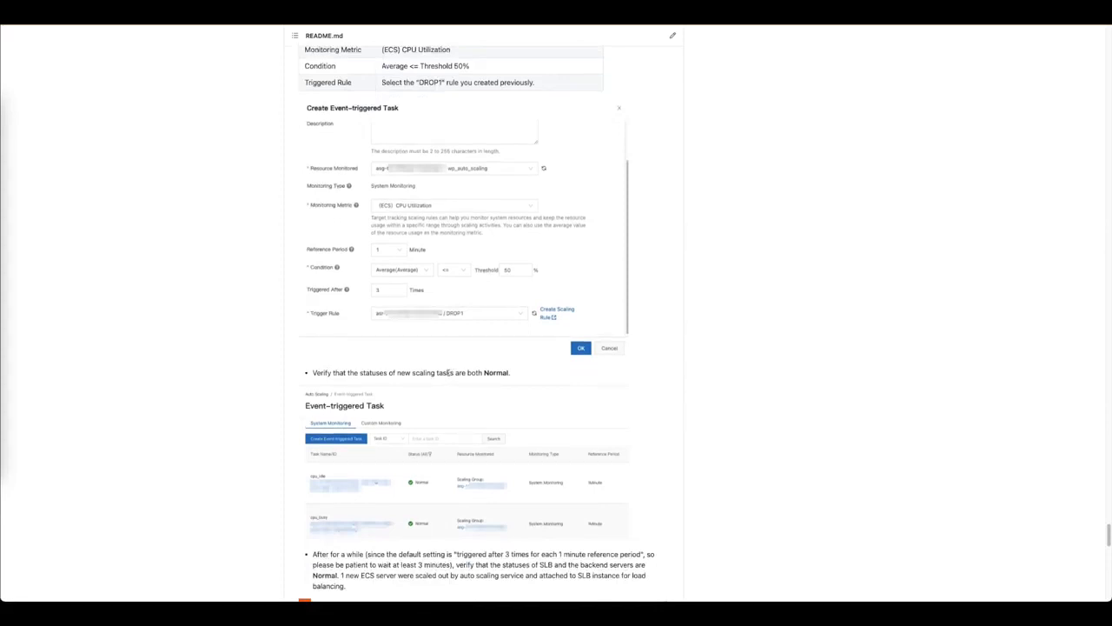
pyautogui.scroll(-1, 448, 372)
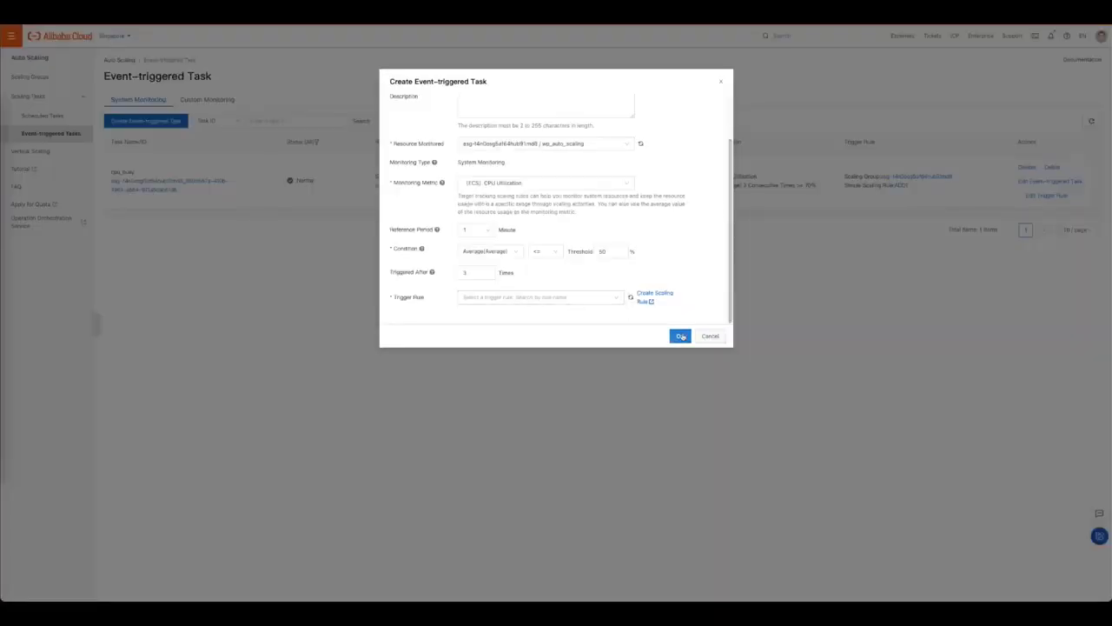
pyautogui.click(681, 336)
pyautogui.click(526, 303)
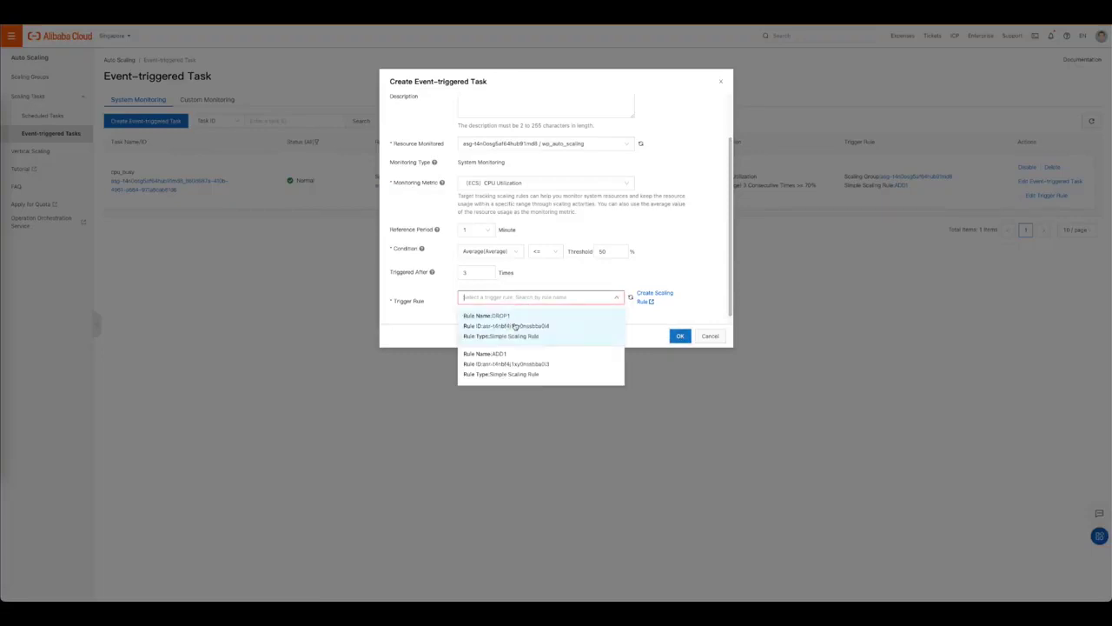
pyautogui.click(547, 331)
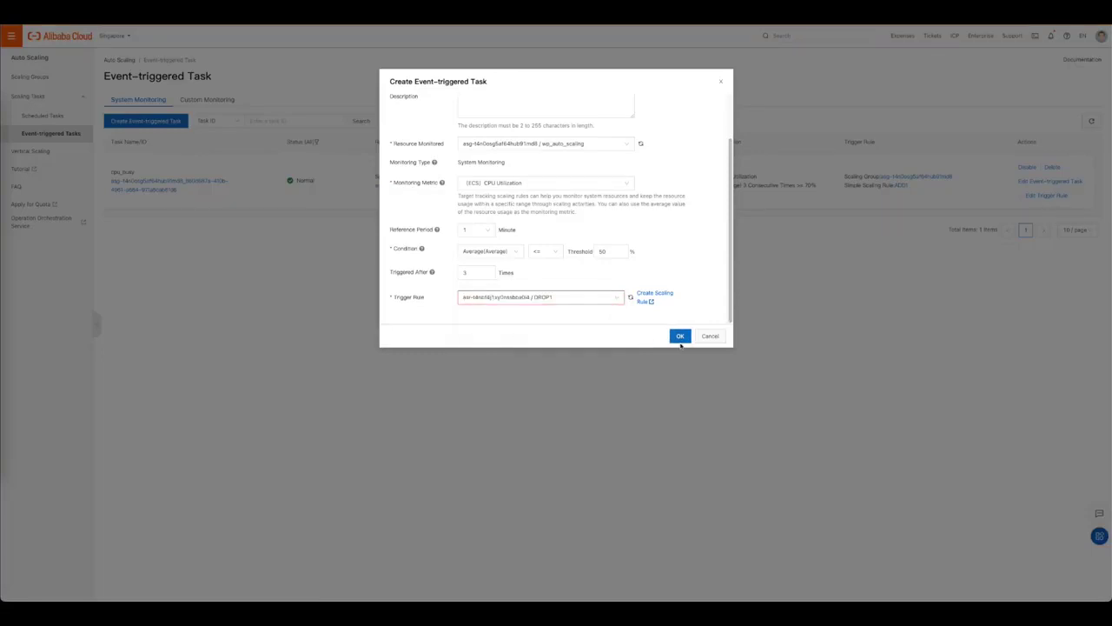
pyautogui.click(679, 337)
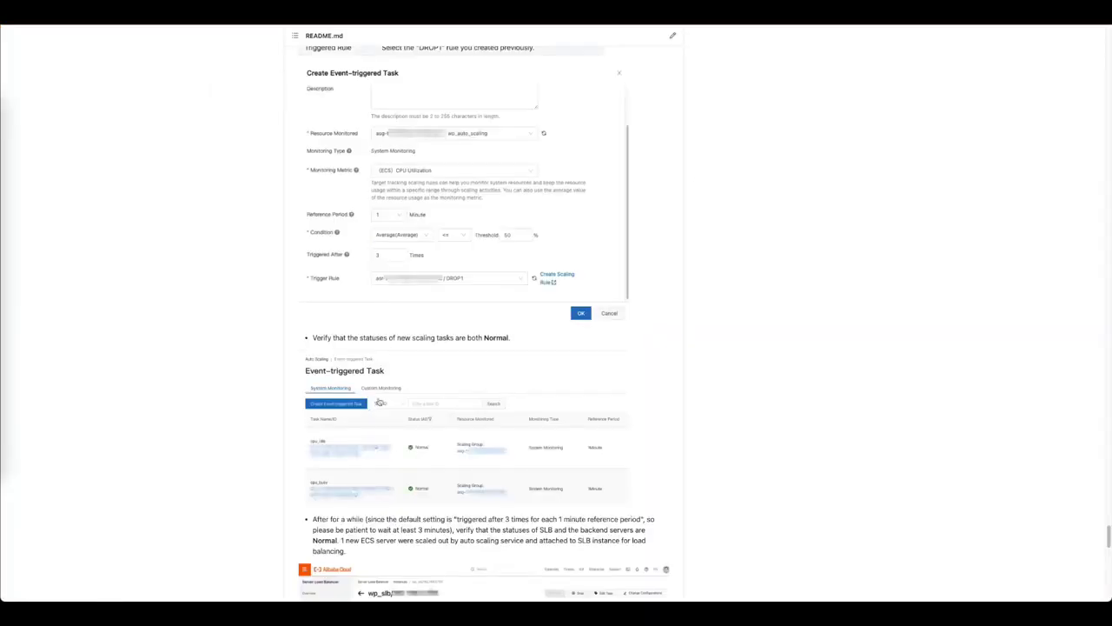
# Read the README instructions on verifying the new scaling tasks' statuses and the SLB backend servers
pyautogui.scroll(-3, 438, 346)
pyautogui.scroll(-5, 438, 347)
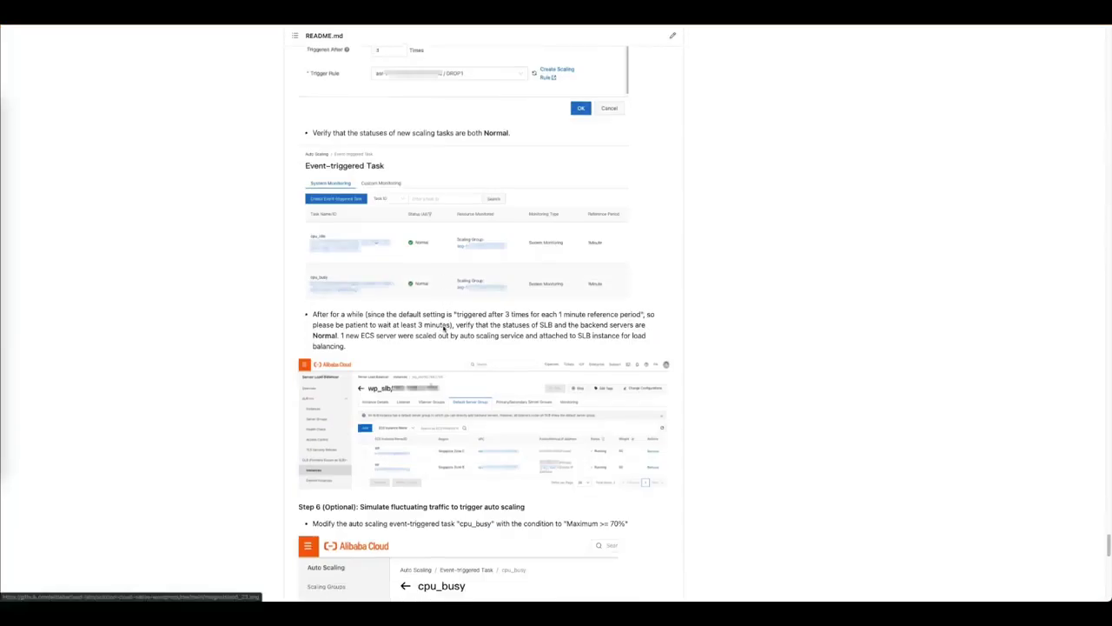
pyautogui.moveTo(405, 249); pyautogui.dragTo(542, 281)
pyautogui.click(466, 286)
pyautogui.click(559, 298)
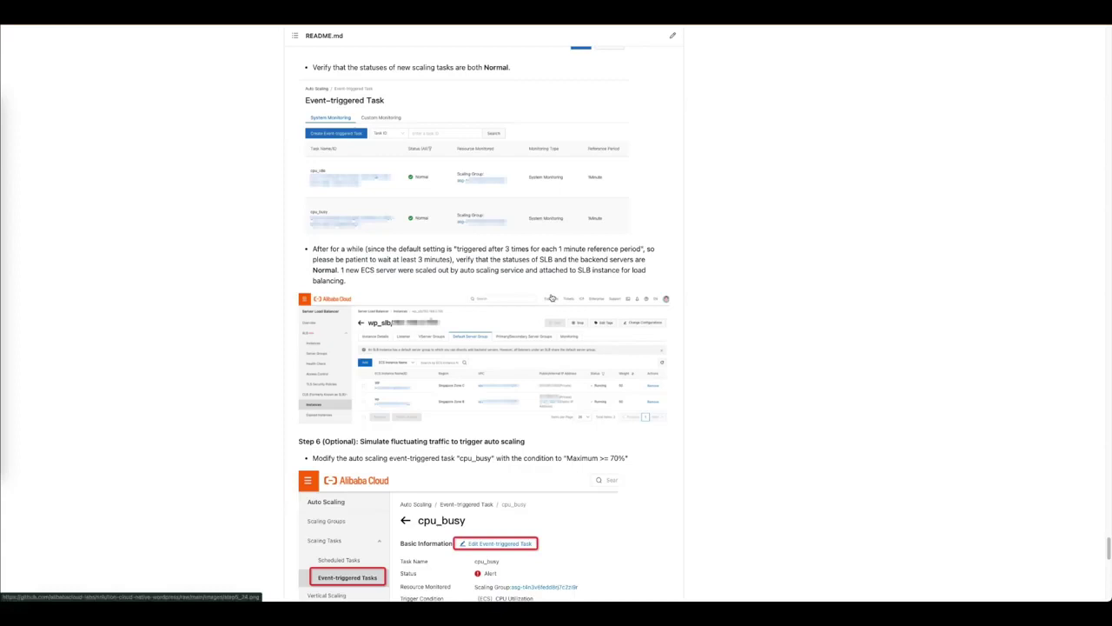
pyautogui.scroll(-5, 551, 299)
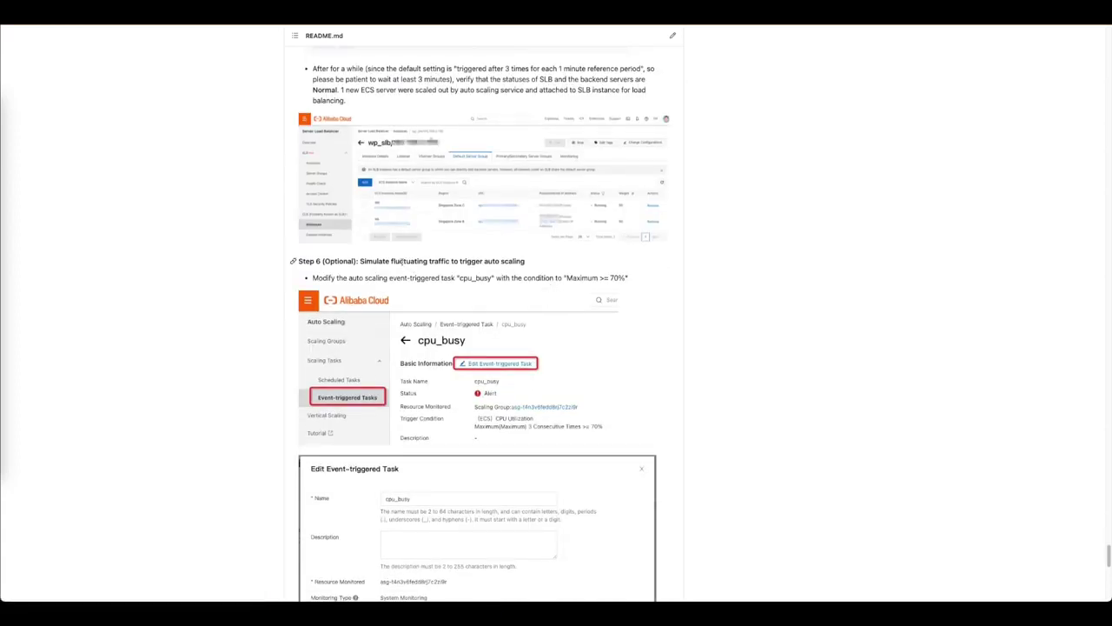
pyautogui.scroll(2, 582, 81)
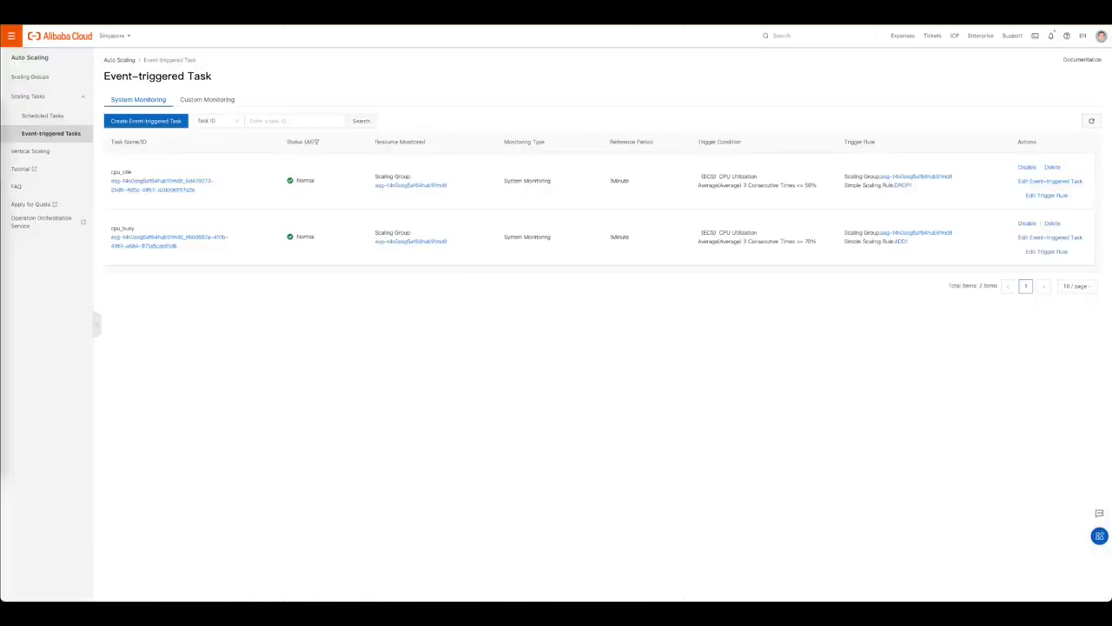
# Go to Server Load Balancer and open the default server group of the running wp_slb instance
pyautogui.click(12, 36)
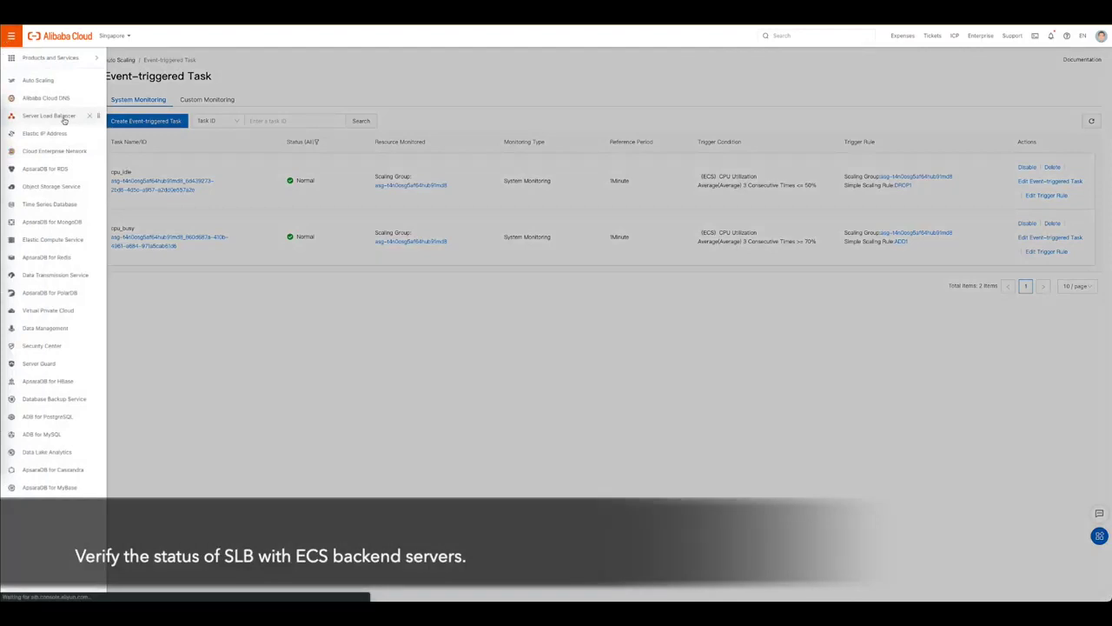
pyautogui.click(64, 120)
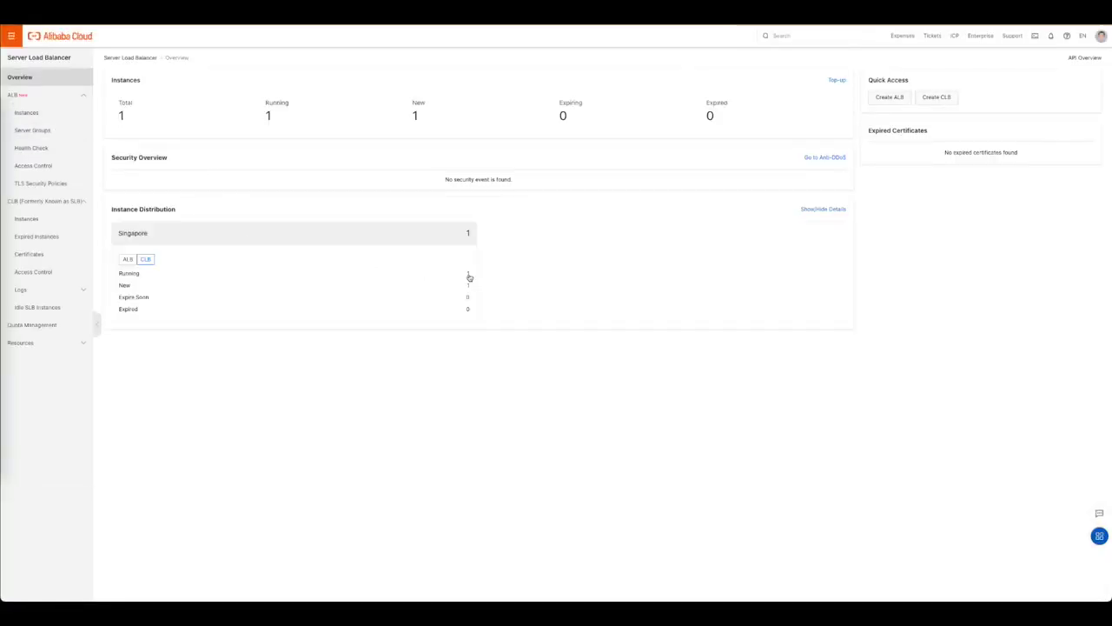
pyautogui.click(469, 274)
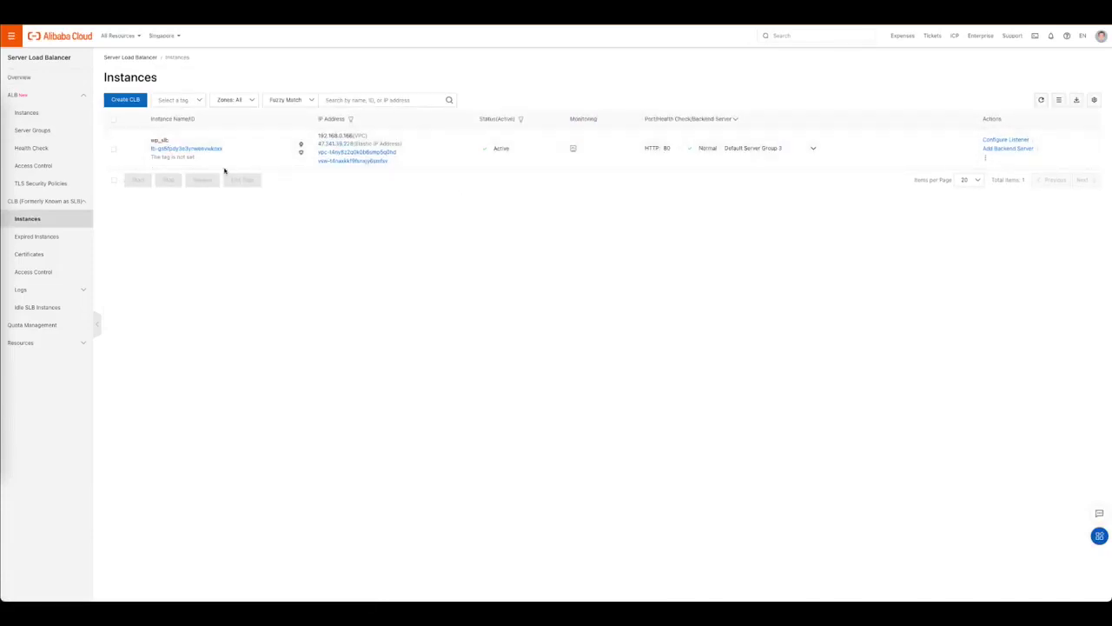
pyautogui.click(206, 149)
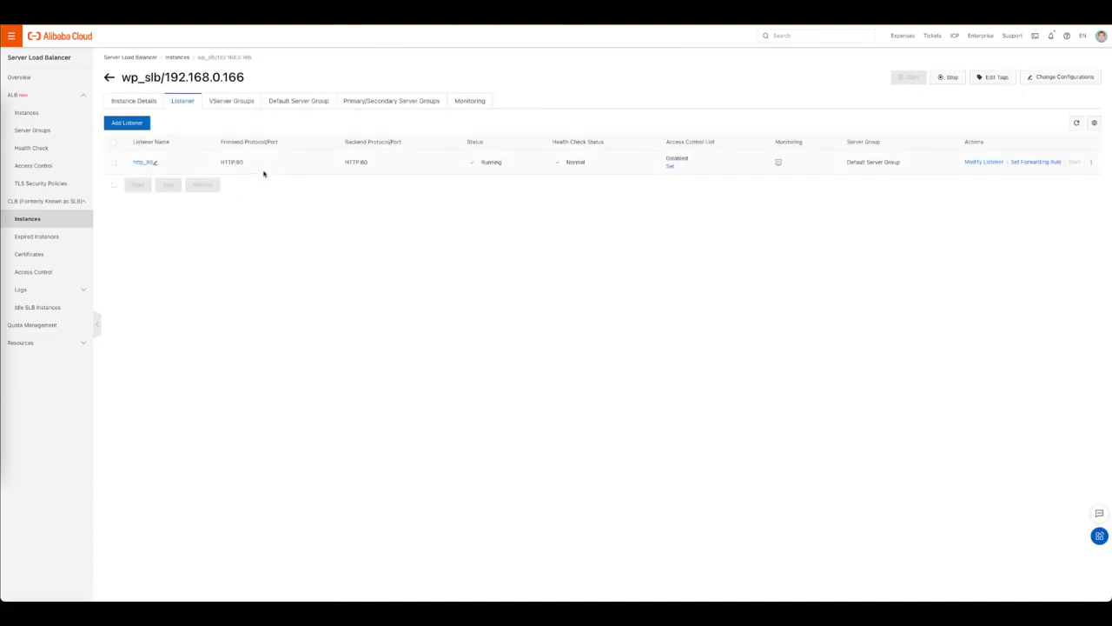
pyautogui.click(308, 101)
# Check the backend servers attached to wp_slb, including the WP_SCALE instances, and refresh their statuses
pyautogui.moveTo(236, 190); pyautogui.dragTo(338, 269)
pyautogui.click(291, 256)
pyautogui.moveTo(130, 183); pyautogui.dragTo(294, 210)
pyautogui.click(339, 215)
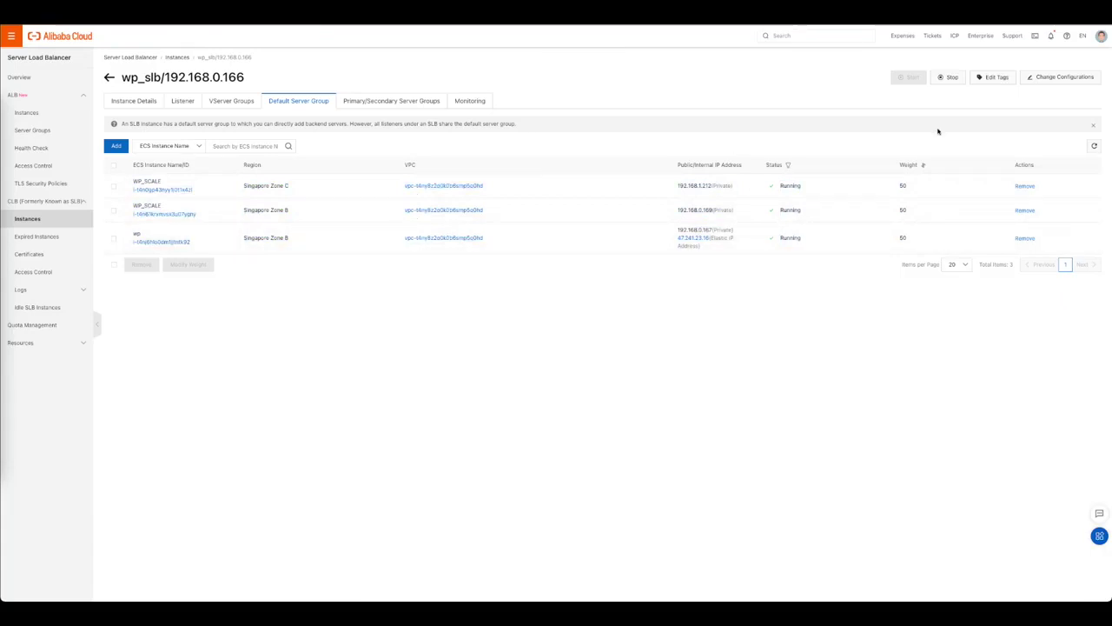
pyautogui.click(1095, 146)
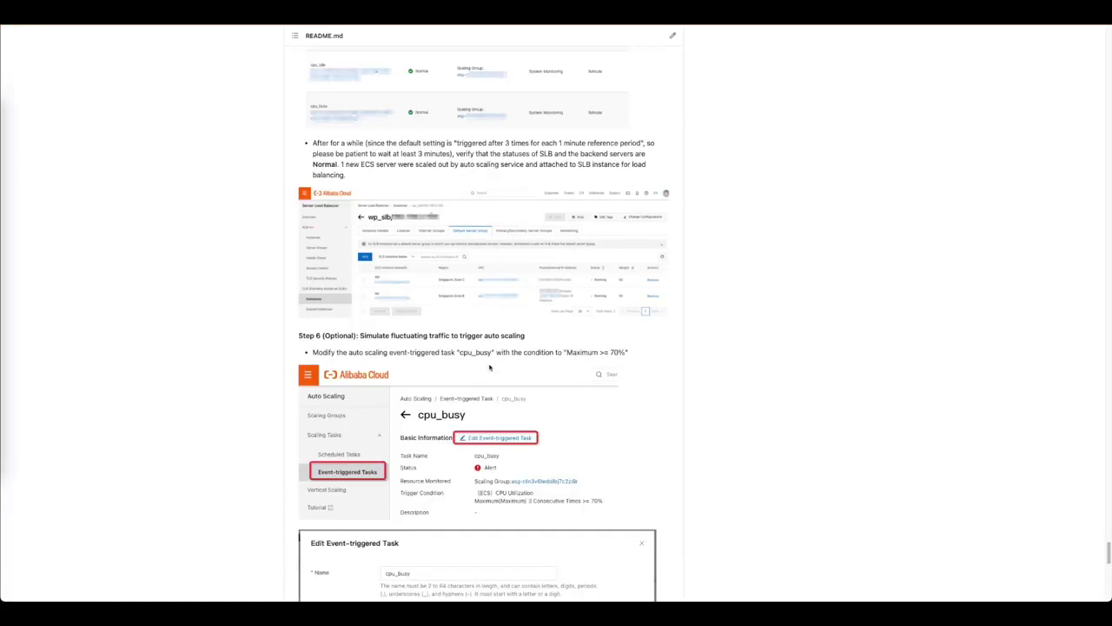
# Read README Step 6 on changing the cpu_busy condition and simulating a high CPU workload with sysbench
pyautogui.moveTo(476, 355); pyautogui.dragTo(637, 355)
pyautogui.click(739, 352)
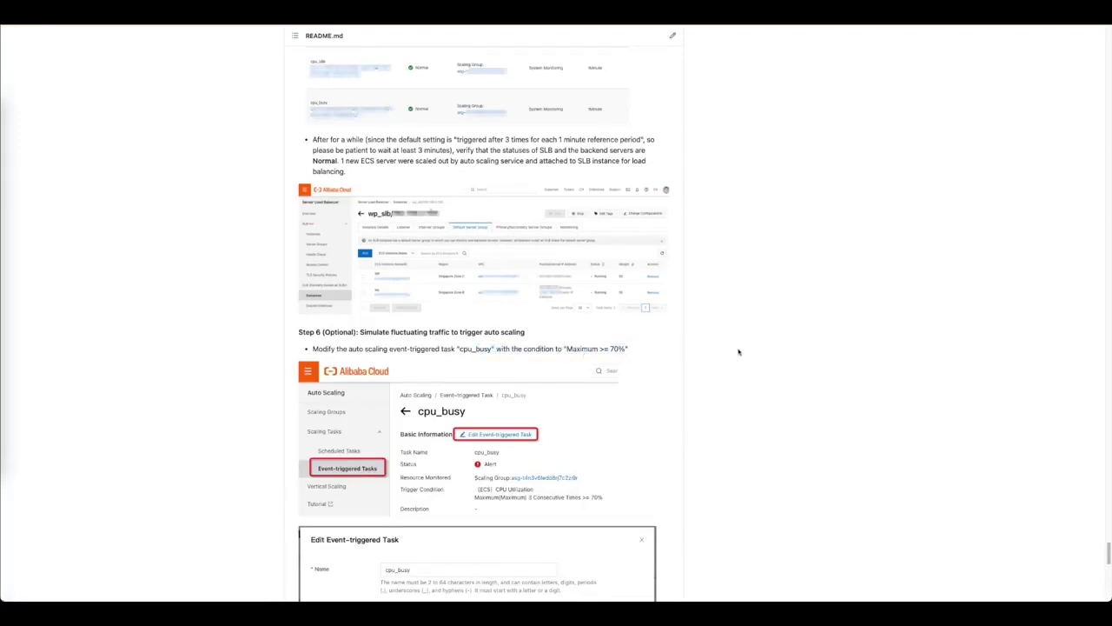
pyautogui.scroll(-2, 705, 390)
pyautogui.scroll(-2, 697, 391)
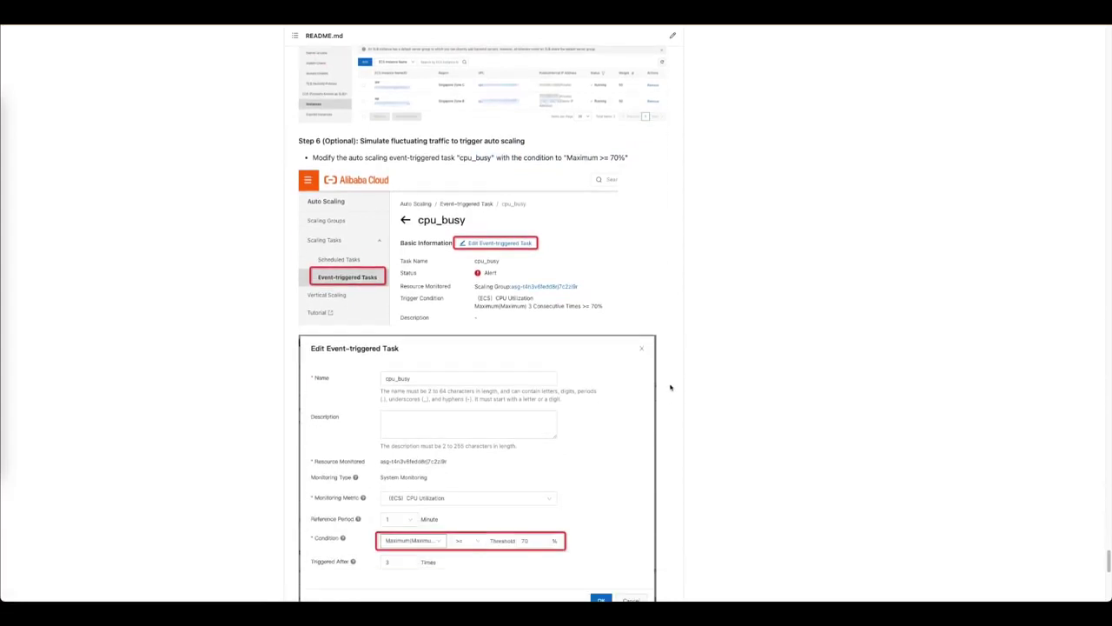
pyautogui.scroll(-1, 670, 387)
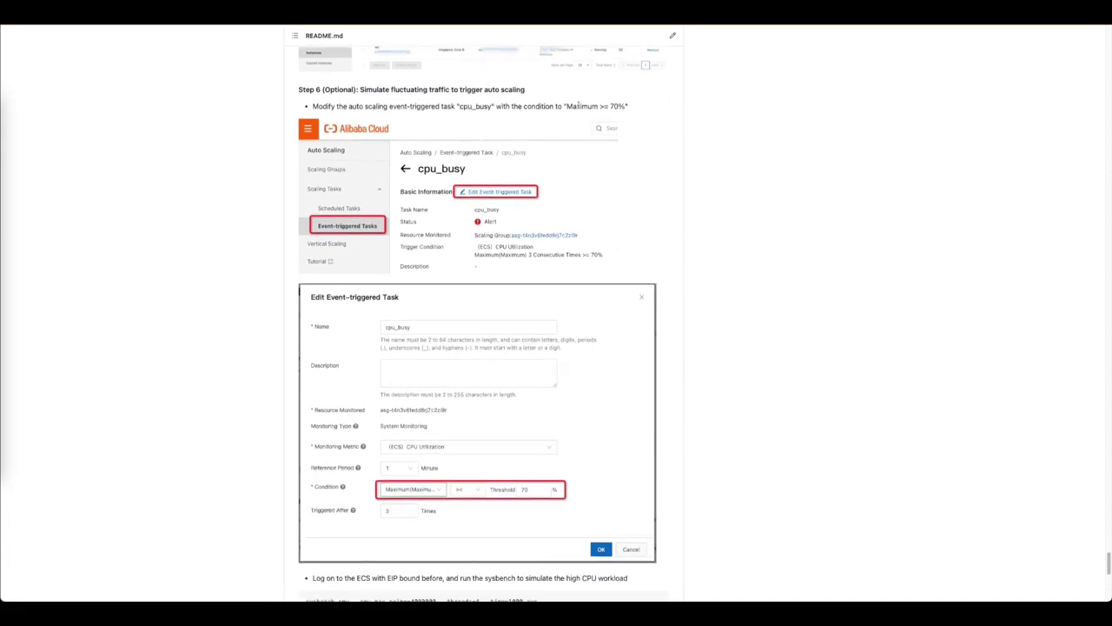
pyautogui.moveTo(567, 106); pyautogui.dragTo(625, 108)
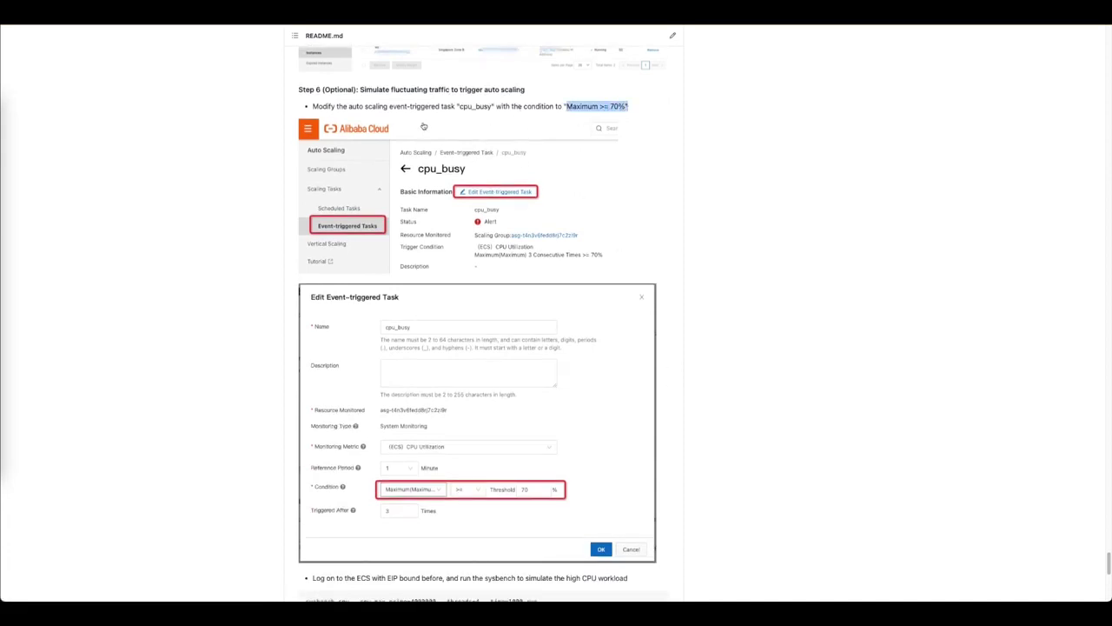
pyautogui.moveTo(391, 106); pyautogui.dragTo(469, 107)
pyautogui.scroll(-1, 509, 270)
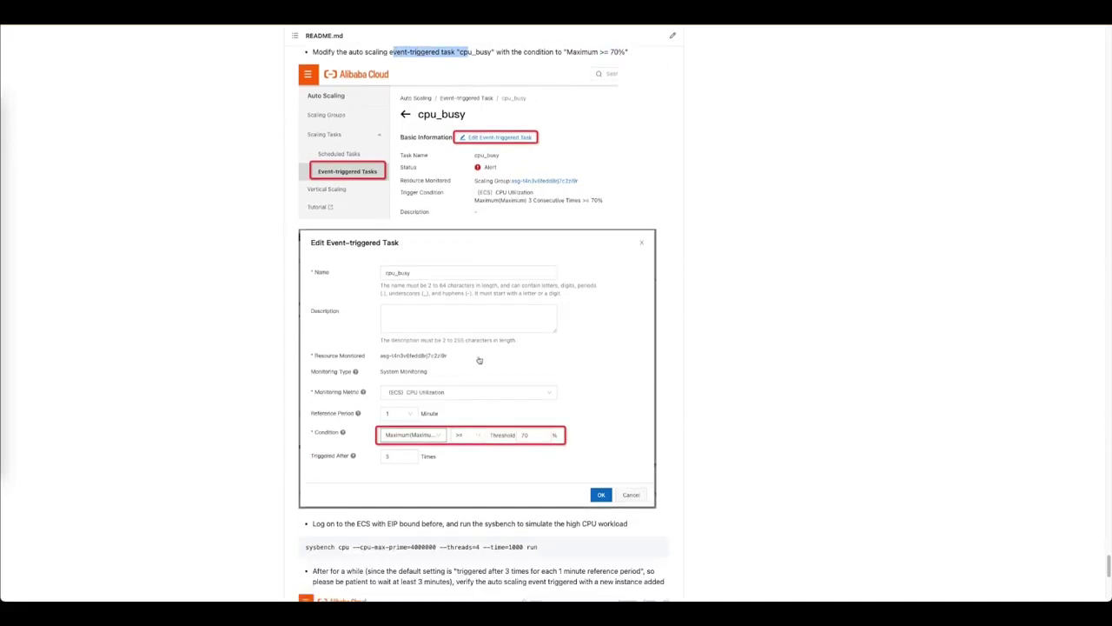
pyautogui.moveTo(542, 52); pyautogui.dragTo(628, 58)
pyautogui.click(705, 121)
pyautogui.scroll(1, 661, 193)
pyautogui.scroll(-5, 660, 191)
pyautogui.scroll(-1, 660, 197)
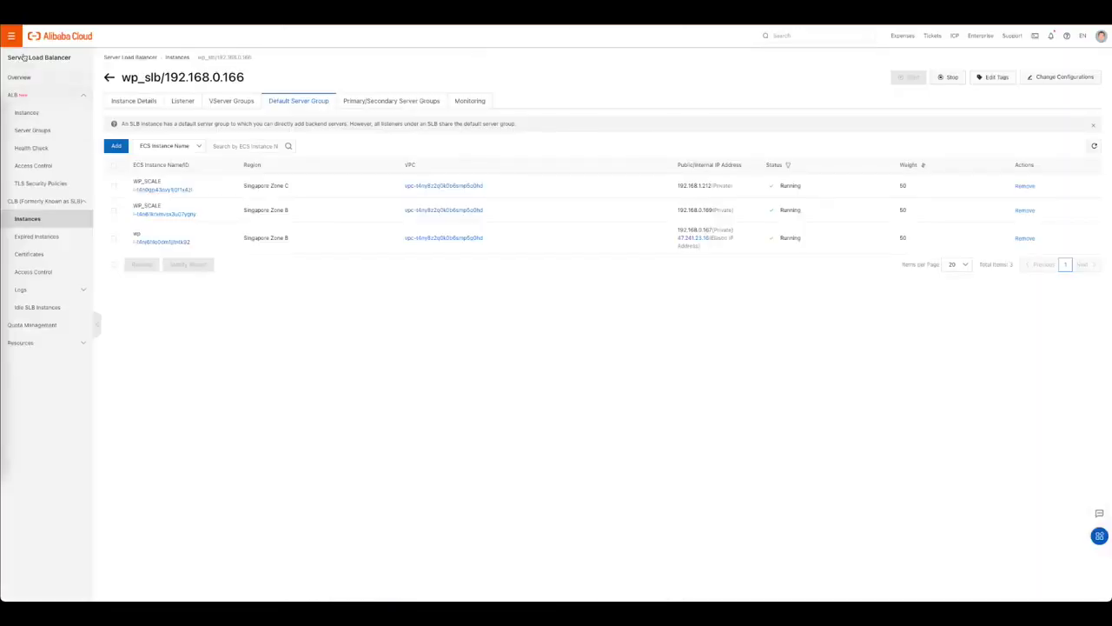
# Return to the Auto Scaling event-triggered tasks, change the cpu_busy condition's statistic to Maximum, and save the task
pyautogui.click(14, 36)
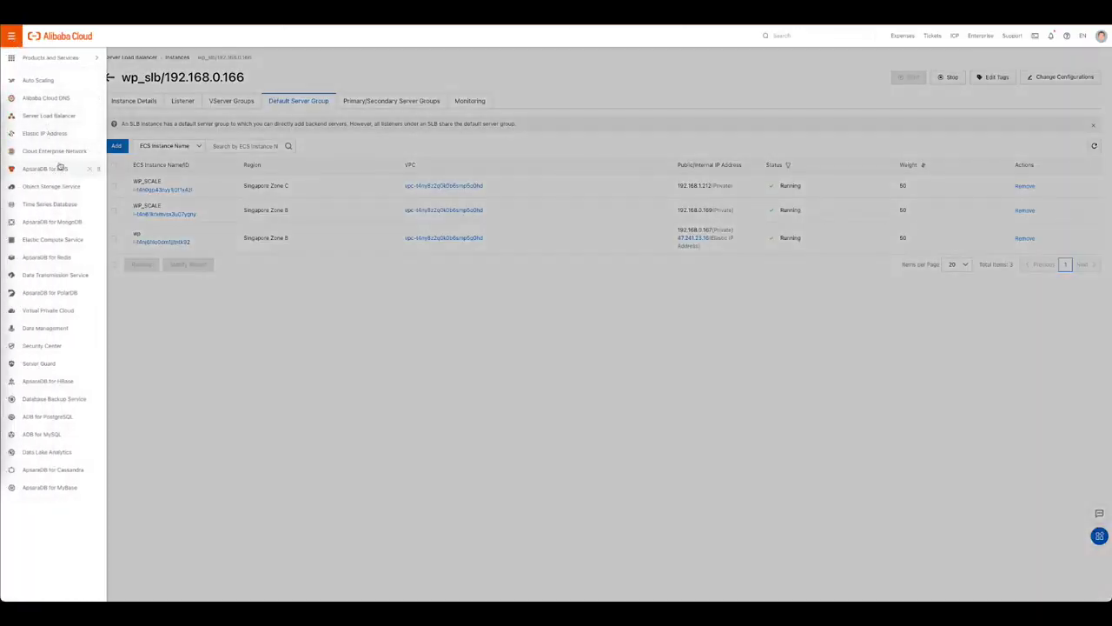
pyautogui.click(44, 80)
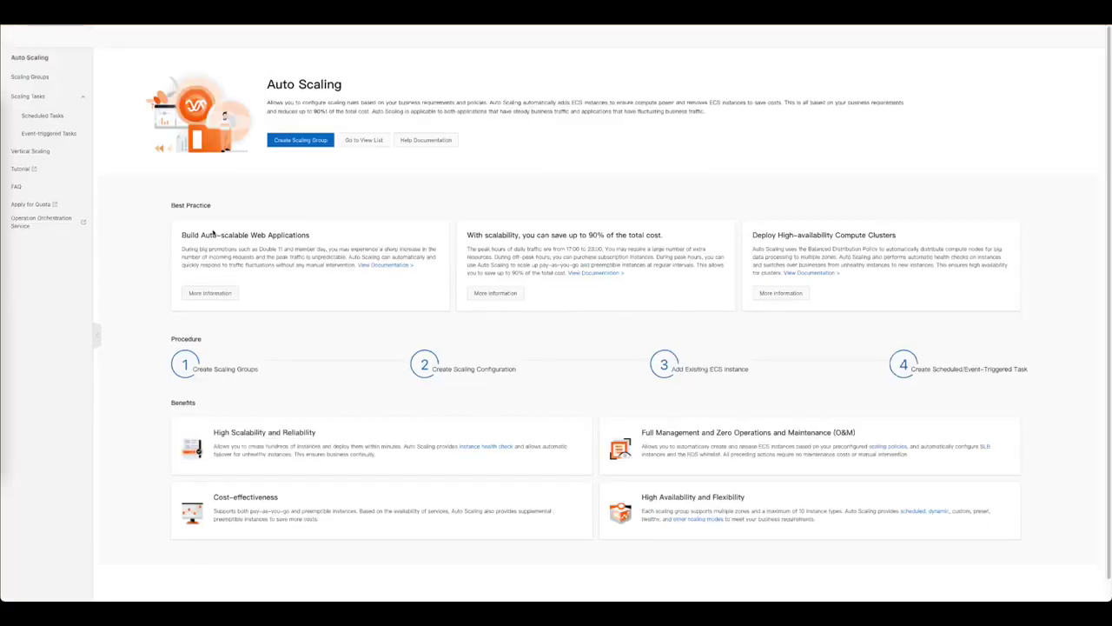
pyautogui.click(78, 137)
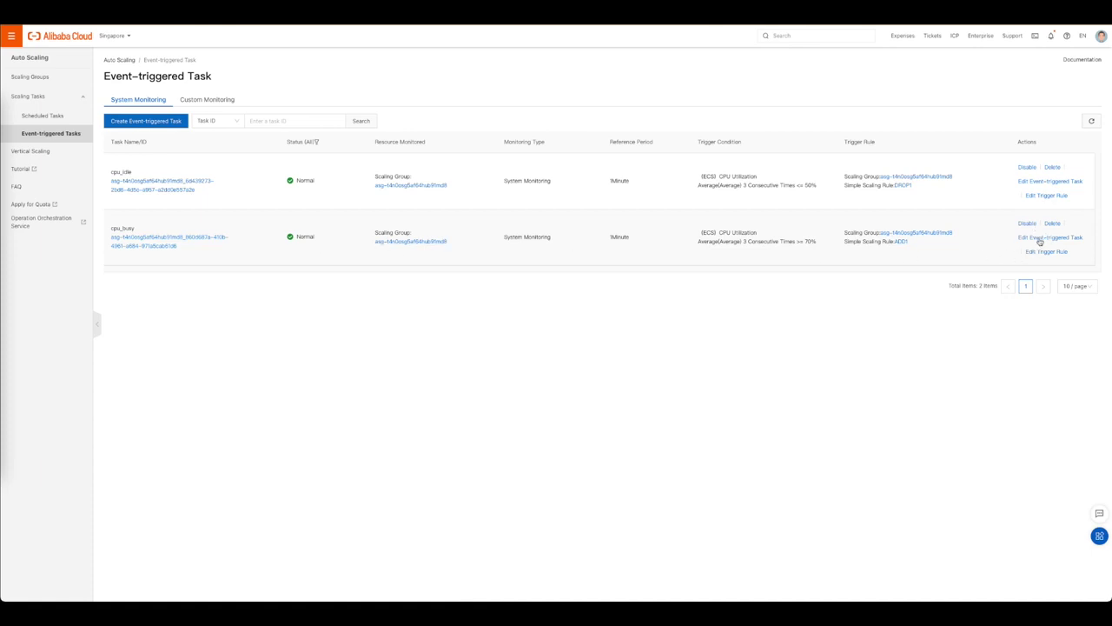
pyautogui.click(1047, 237)
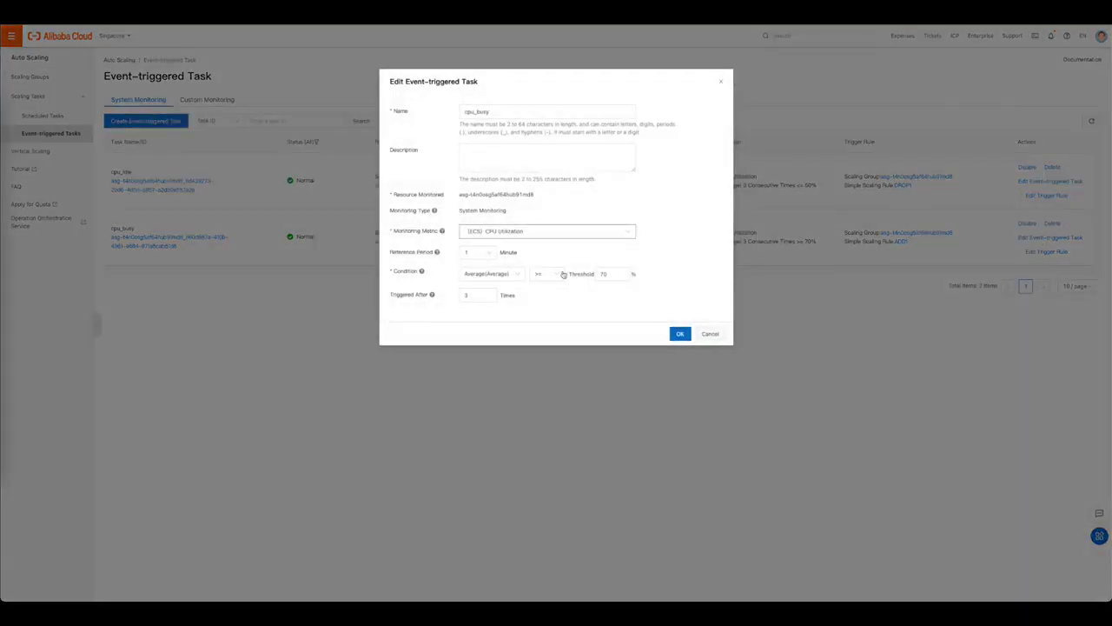
pyautogui.click(496, 277)
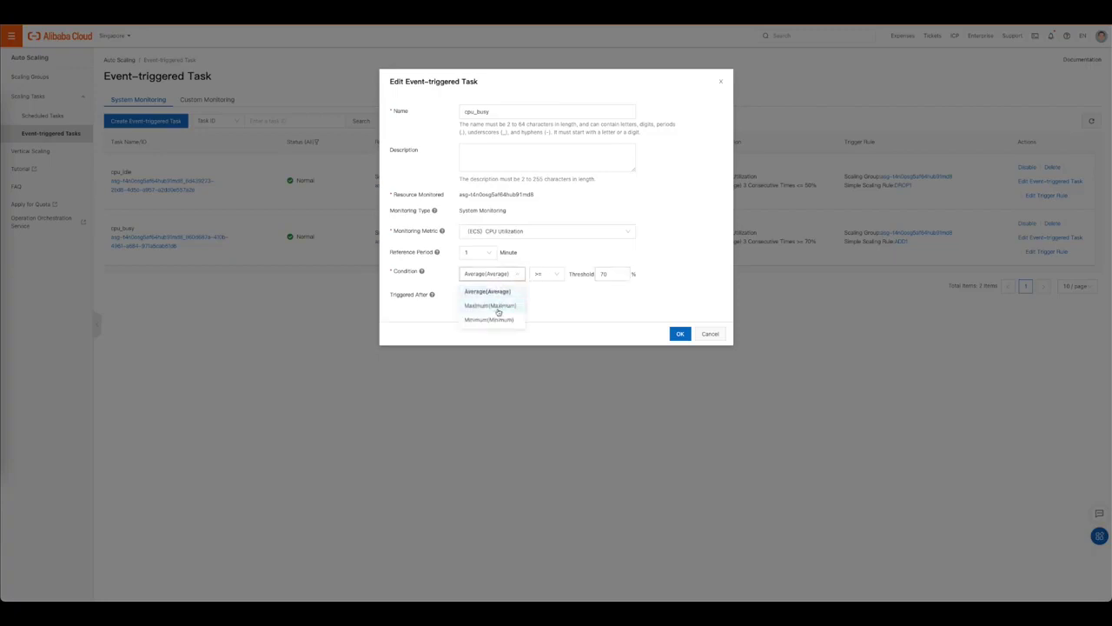
pyautogui.click(491, 306)
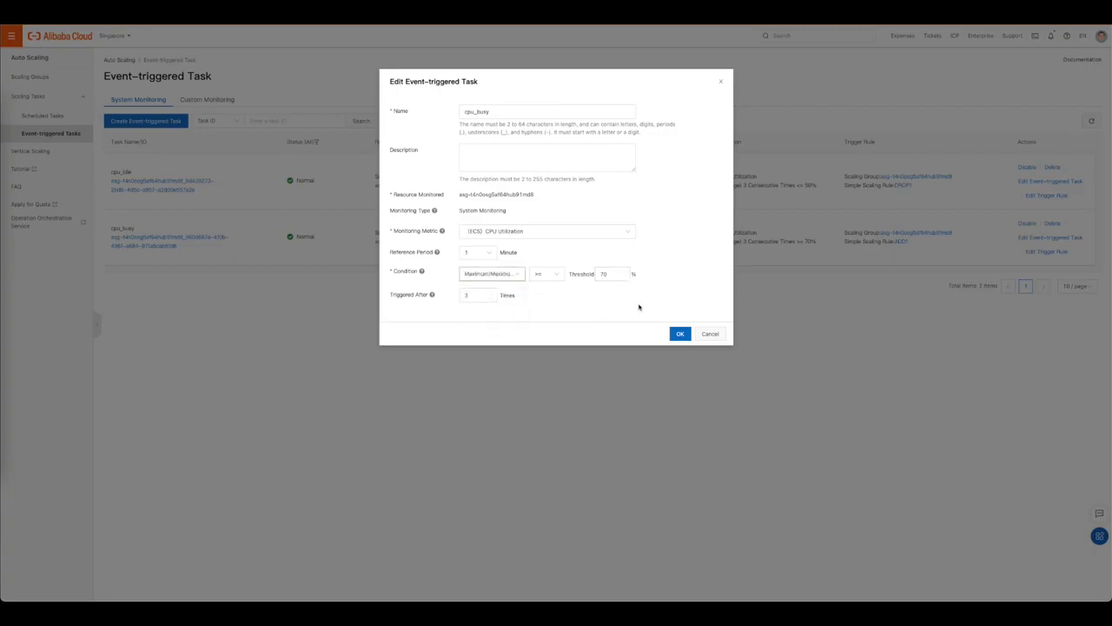
pyautogui.click(679, 334)
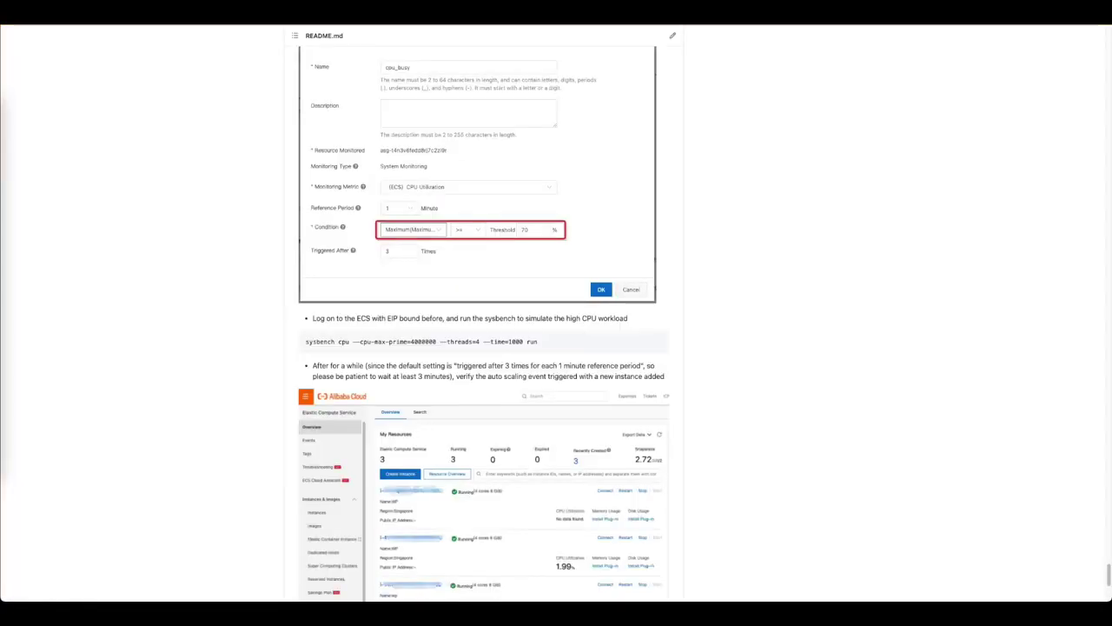
# Copy the README's sysbench command and run it in the ECS terminal session: sysbench cpu --cpu-max-prime=4000000 --threads=4 --time=1000 run
pyautogui.scroll(-1, 450, 320)
pyautogui.moveTo(541, 298); pyautogui.dragTo(297, 298)
pyautogui.press('super+c')
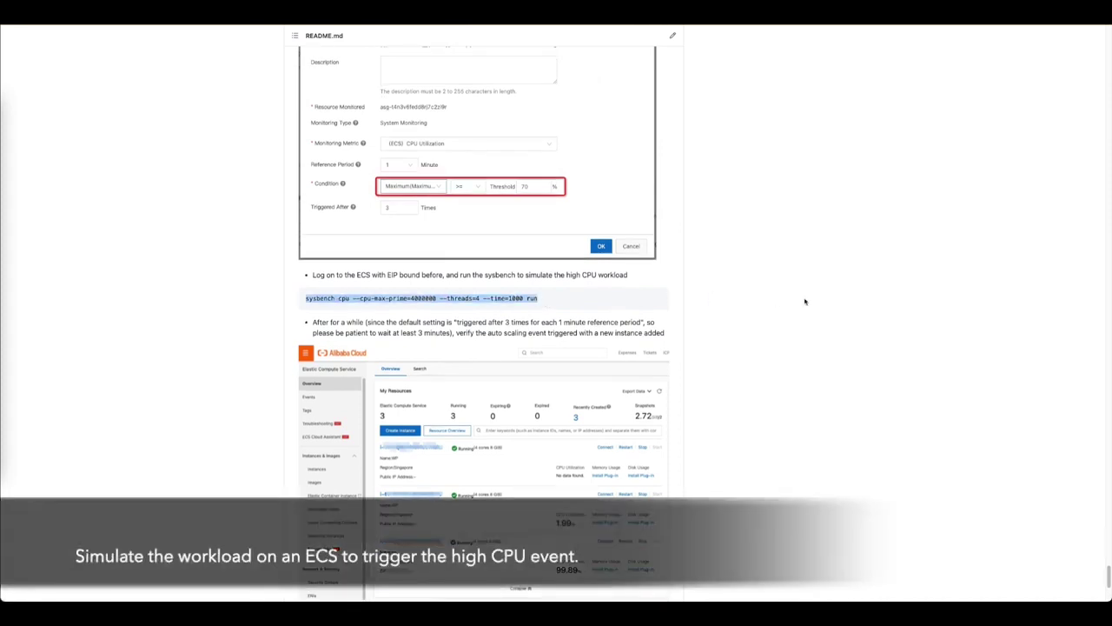
pyautogui.press('super+Tab')
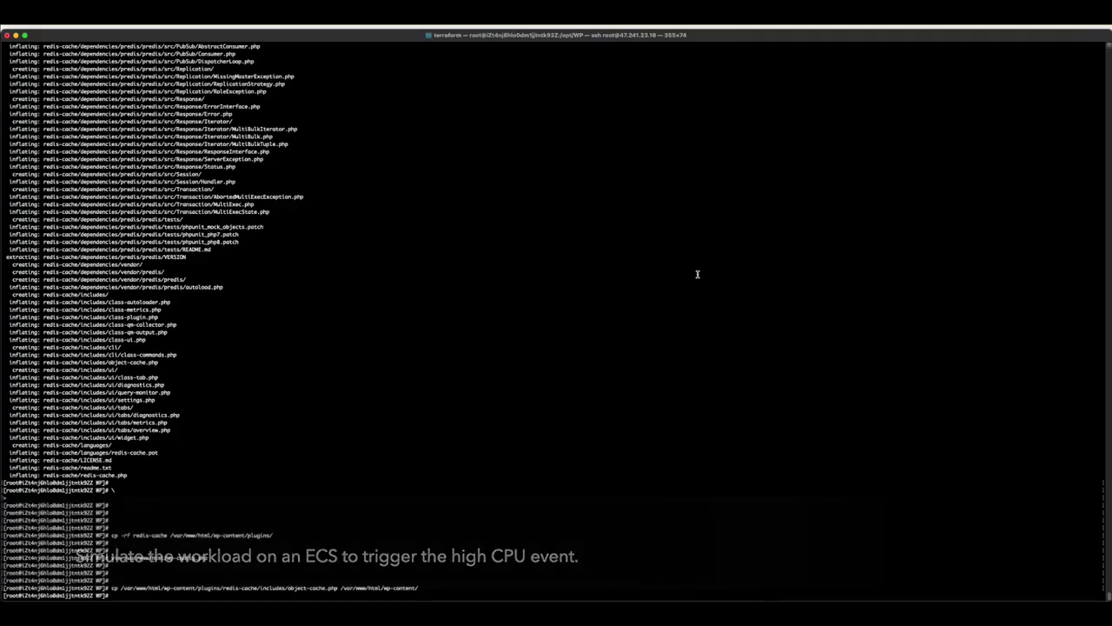
pyautogui.press('Return')
pyautogui.press('Return')
pyautogui.press('Return')
pyautogui.press('Return')
pyautogui.press('super+Tab')
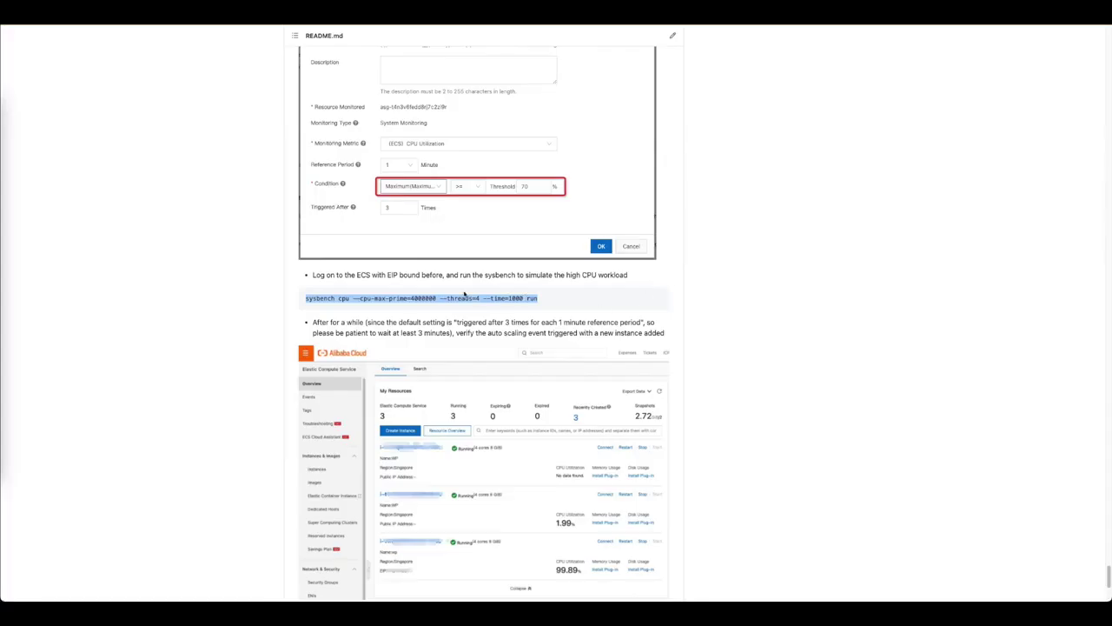
pyautogui.press('super+Tab')
pyautogui.press('super+v')
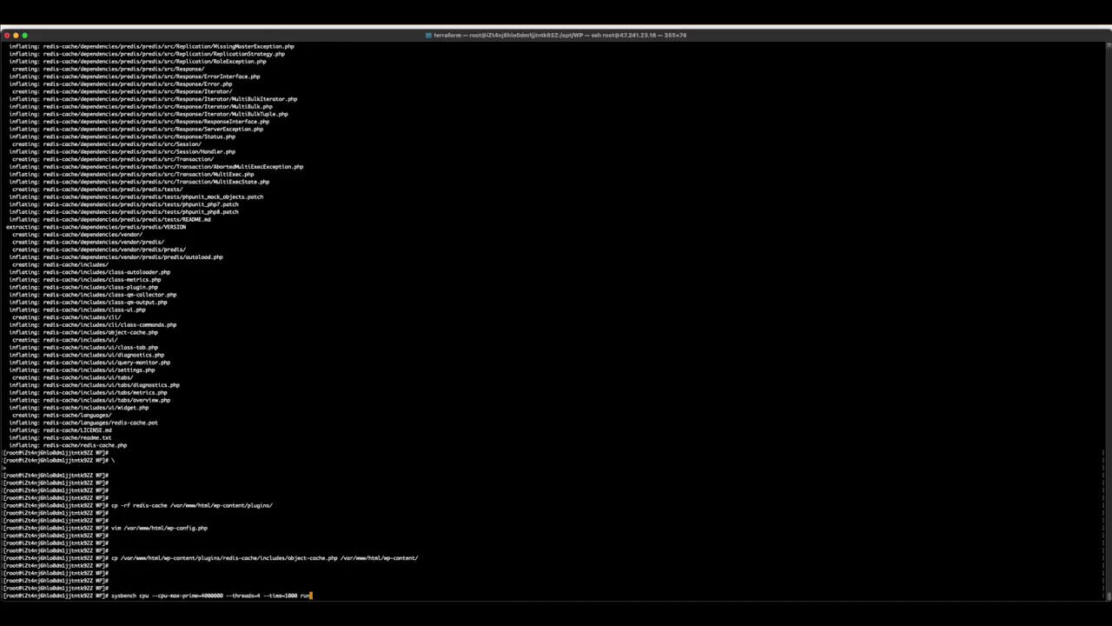
pyautogui.press('Return')
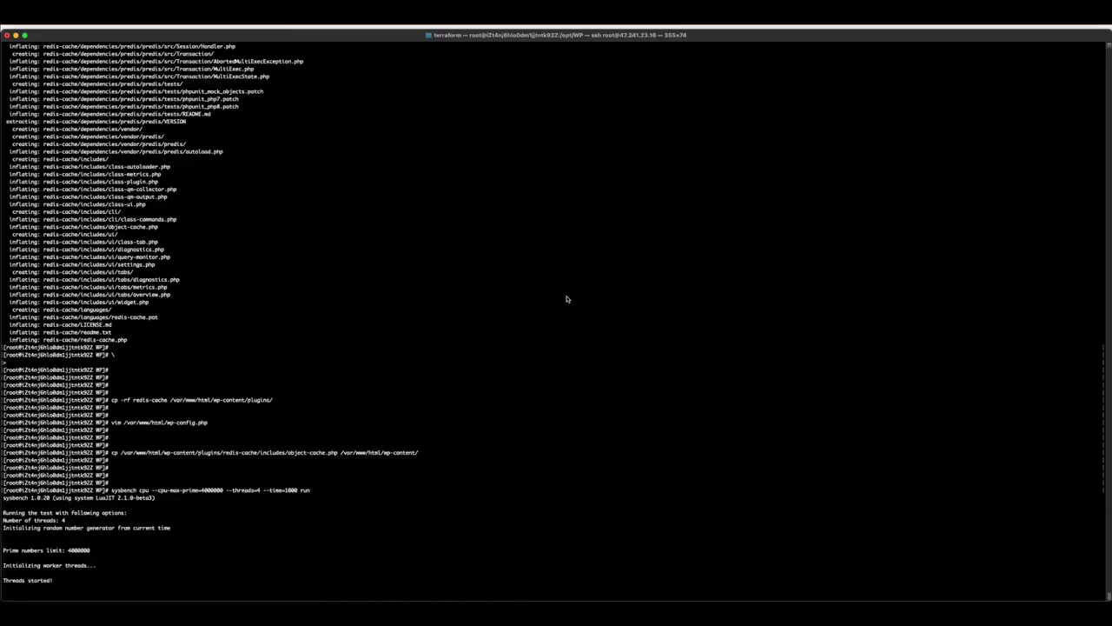
# Return to the README in the browser and read how to verify the scale-out and stop the sysbench workload
pyautogui.press('super+Tab')
pyautogui.scroll(-5, 695, 350)
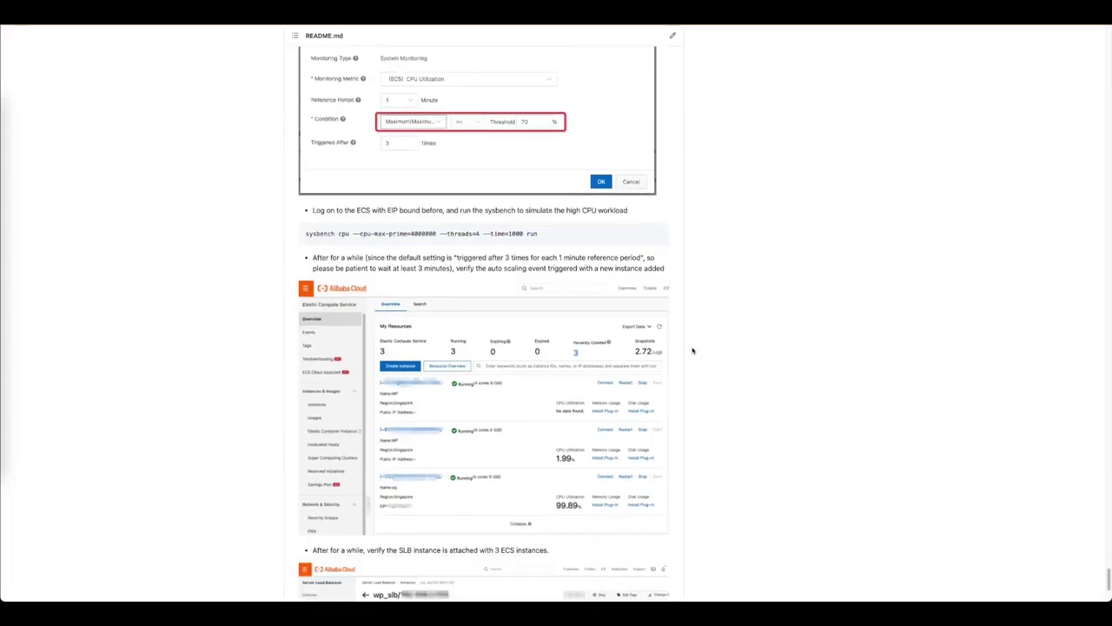
pyautogui.scroll(-5, 692, 350)
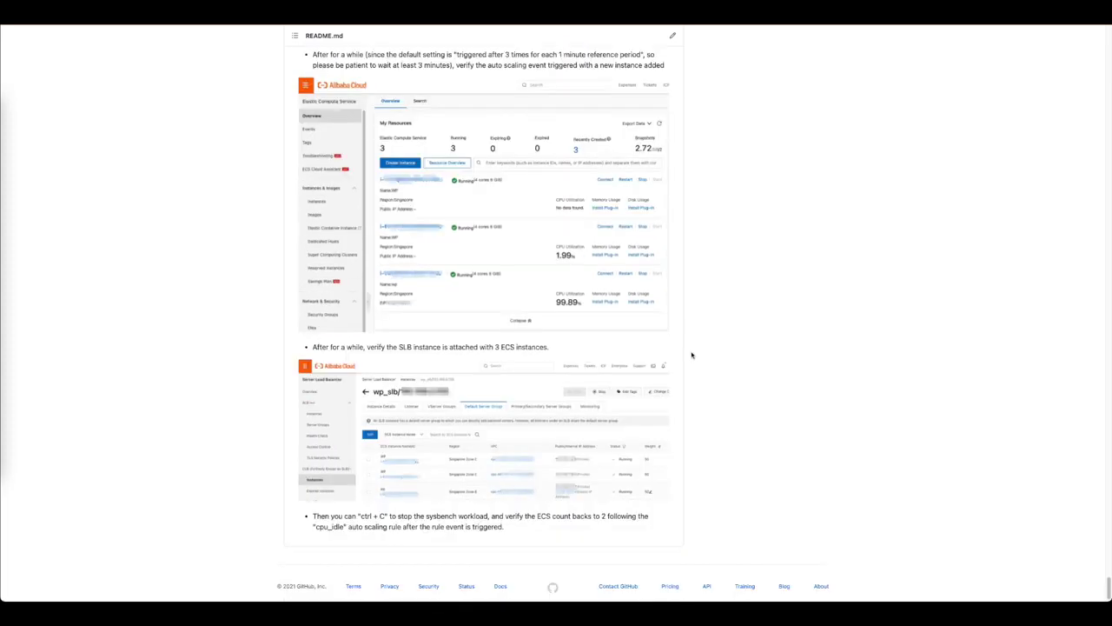
pyautogui.scroll(5, 693, 355)
pyautogui.scroll(-6, 693, 357)
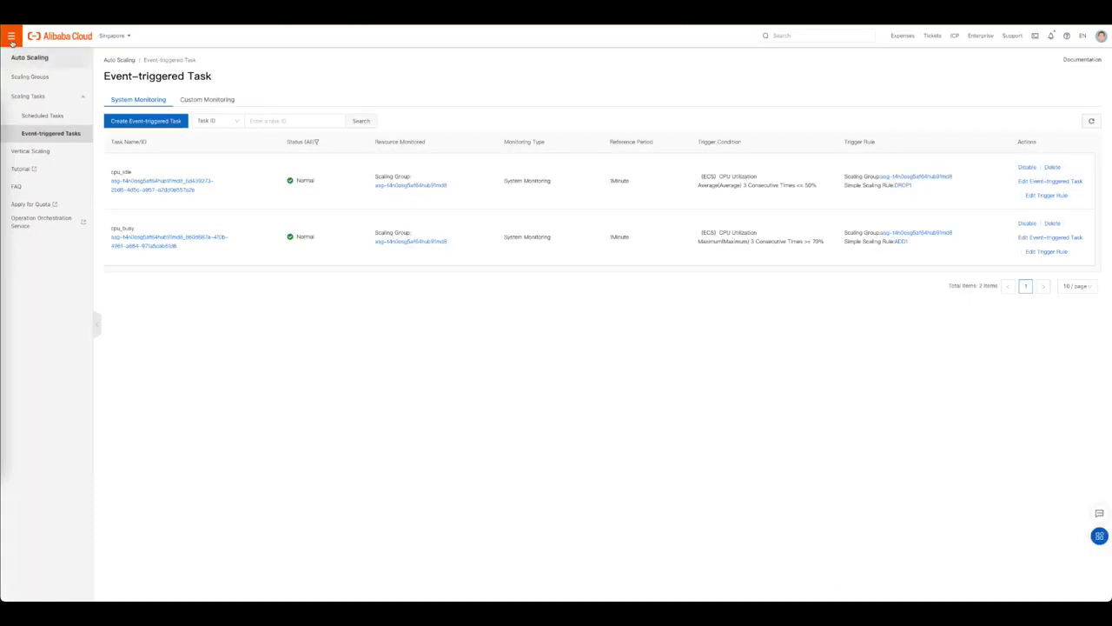
# Open the Elastic Compute Service overview and refresh the resources to check for an instance added by auto scaling
pyautogui.click(11, 38)
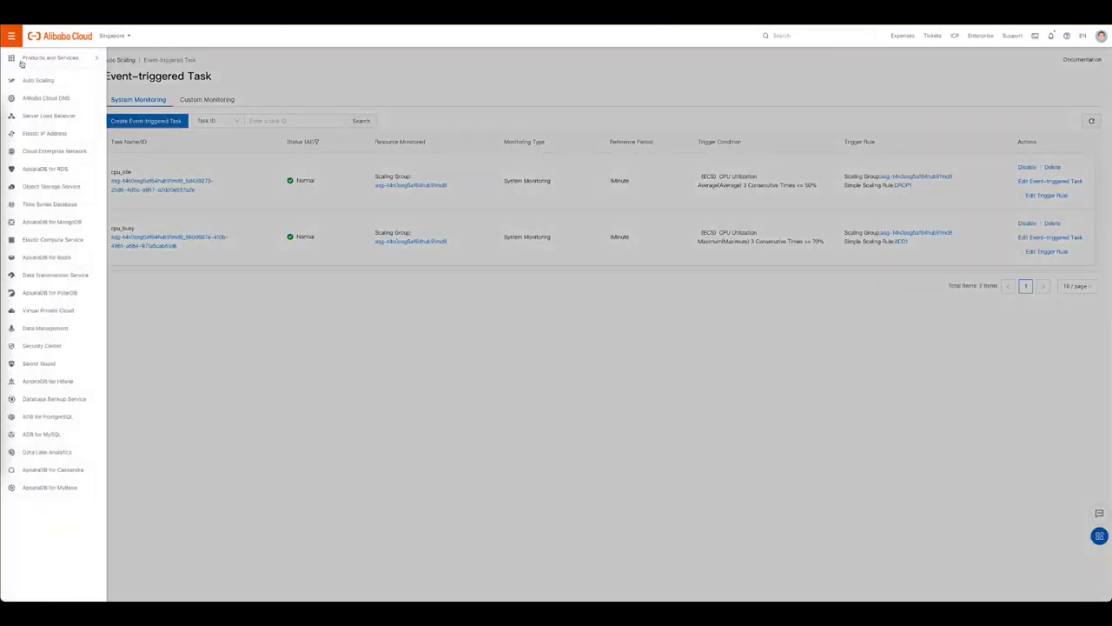
pyautogui.click(55, 241)
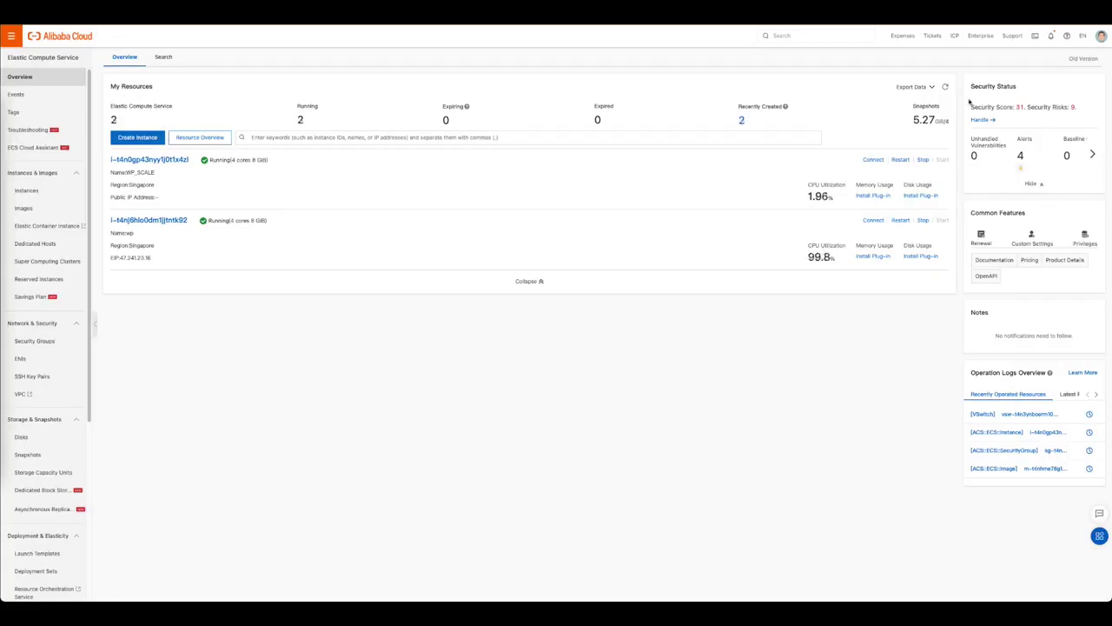
pyautogui.click(947, 89)
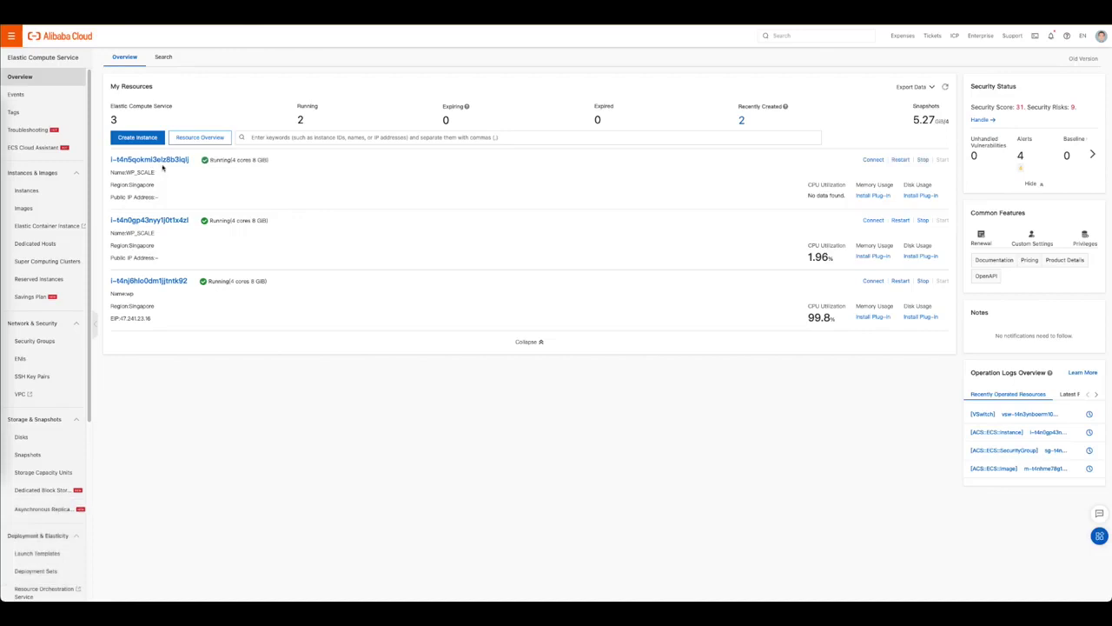
pyautogui.moveTo(261, 159); pyautogui.dragTo(327, 191)
pyautogui.click(375, 214)
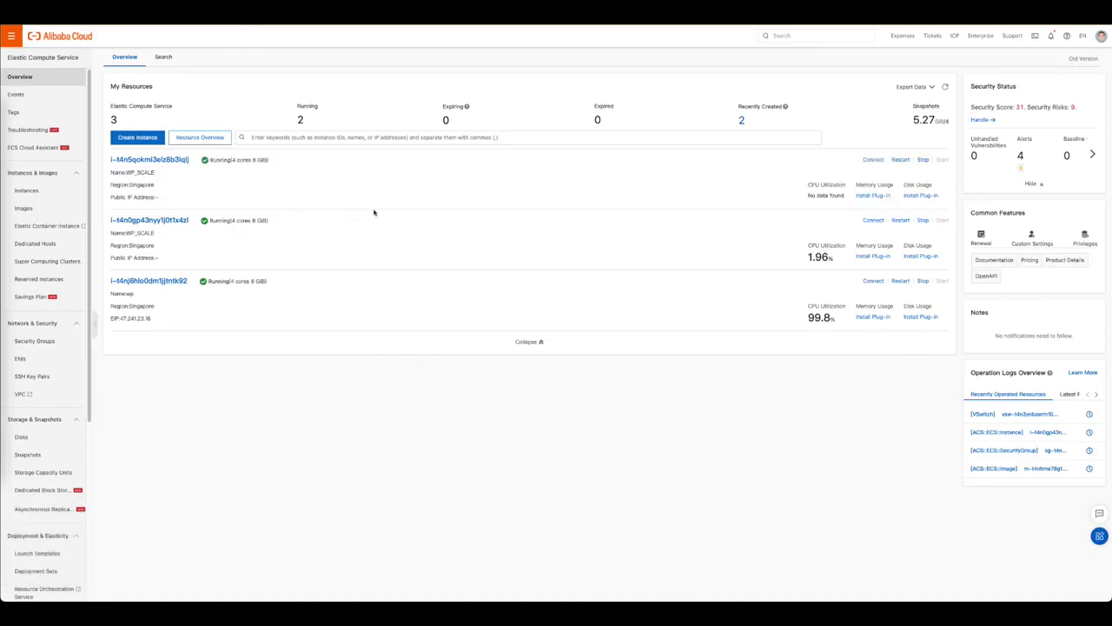
pyautogui.click(948, 88)
# Open wp_slb in Server Load Balancer and check the backend servers attached to its default server group
pyautogui.click(10, 38)
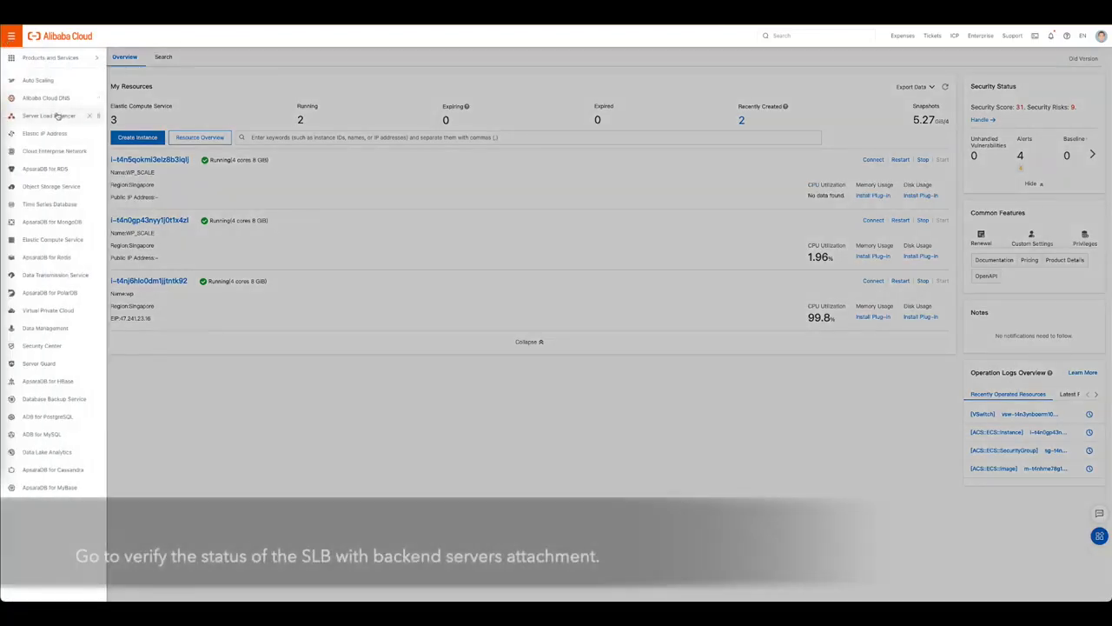
pyautogui.click(92, 115)
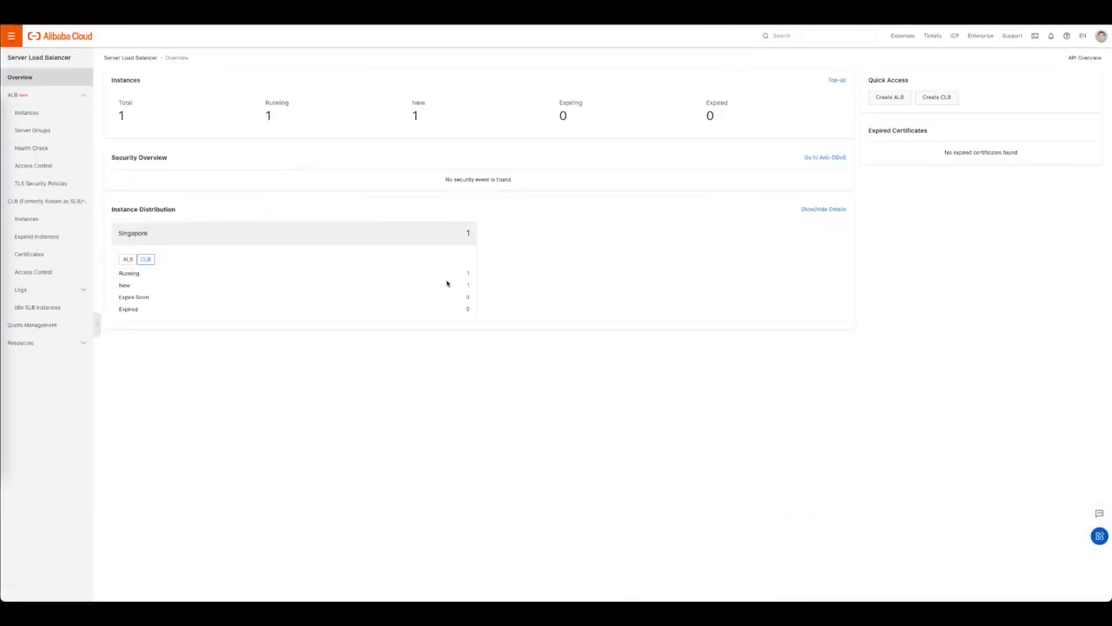
pyautogui.click(468, 275)
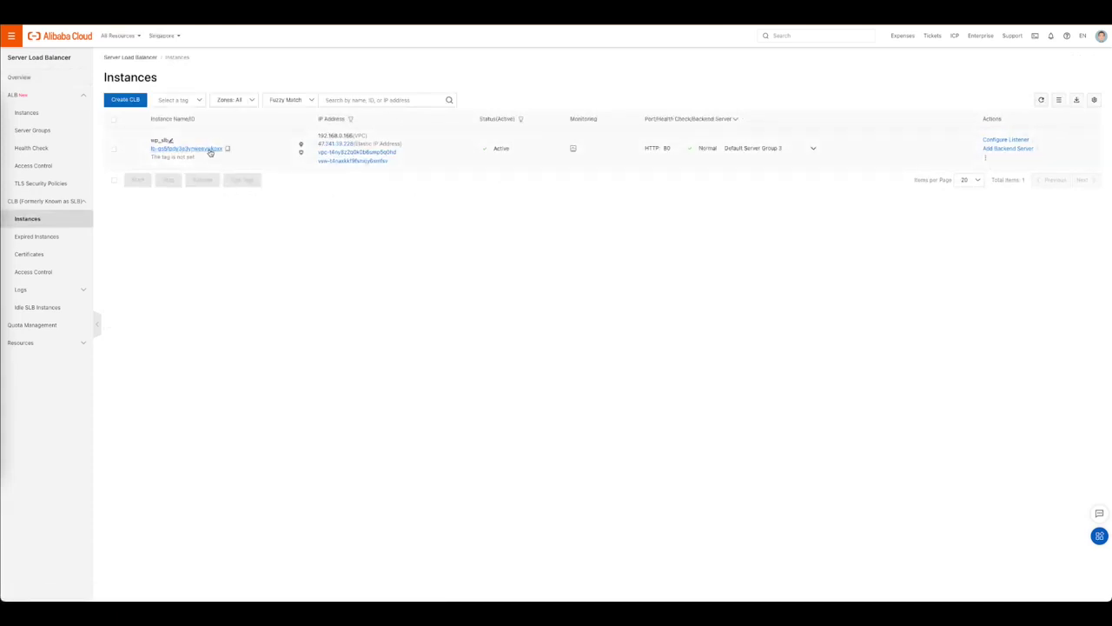
pyautogui.click(210, 151)
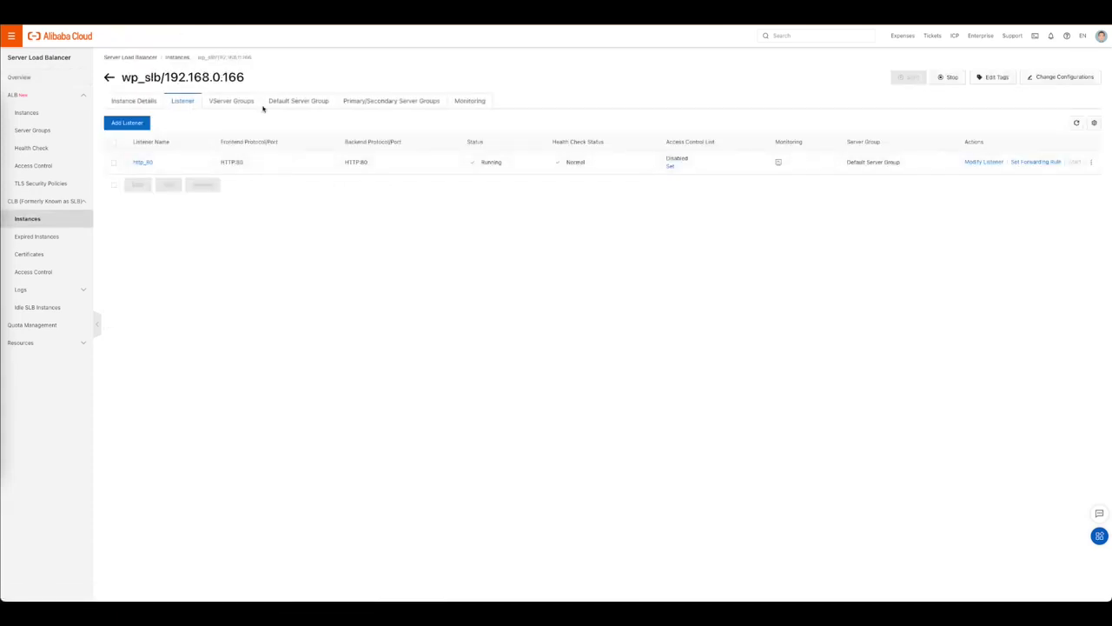
pyautogui.click(316, 103)
pyautogui.moveTo(656, 189); pyautogui.dragTo(753, 268)
pyautogui.click(858, 255)
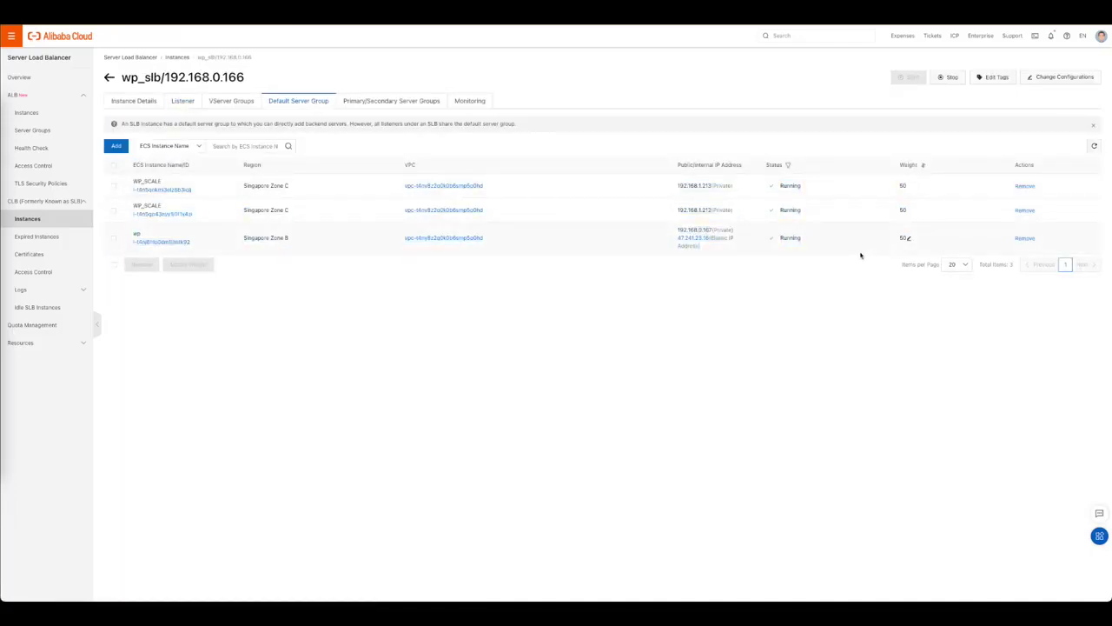
# Go back to the Elastic Compute Service overview and refresh the instance list to check for further scaling under load
pyautogui.click(8, 40)
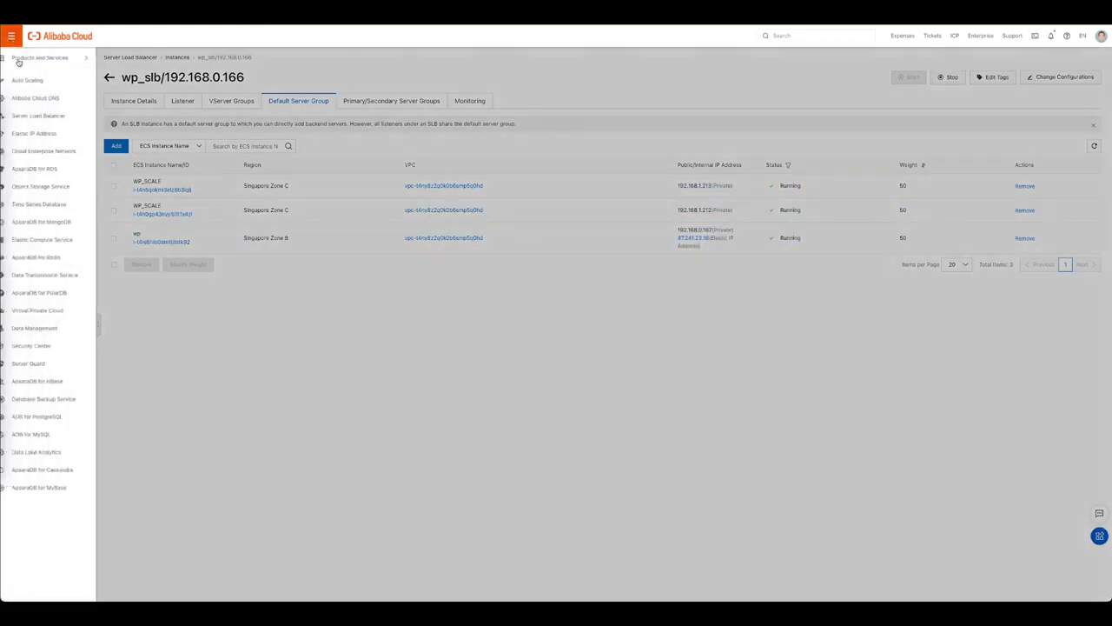
pyautogui.click(54, 244)
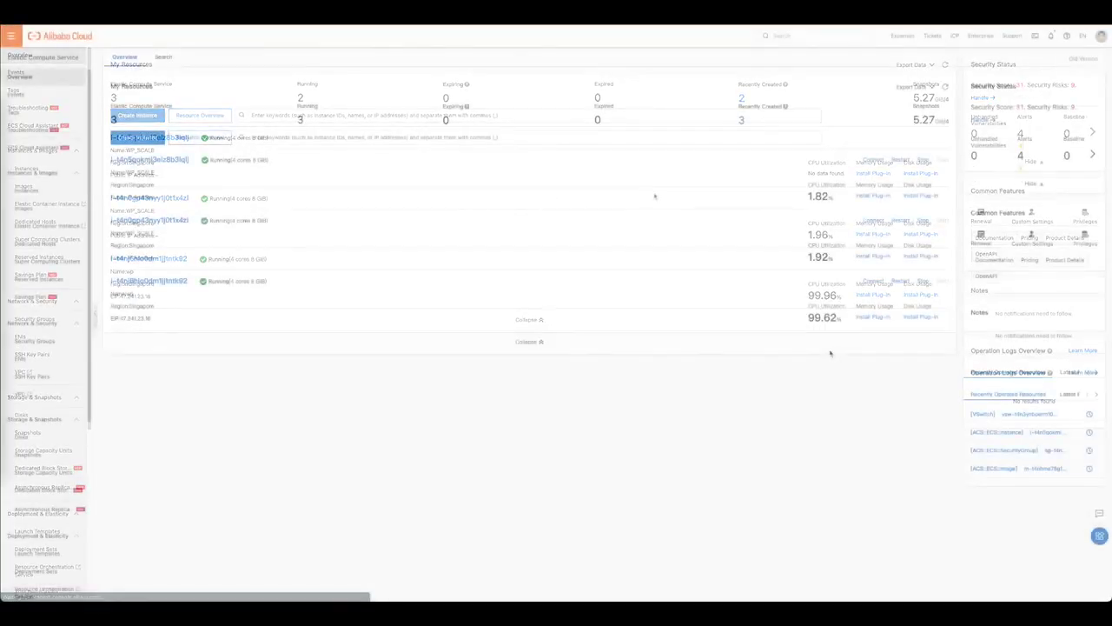
pyautogui.press('super+Tab')
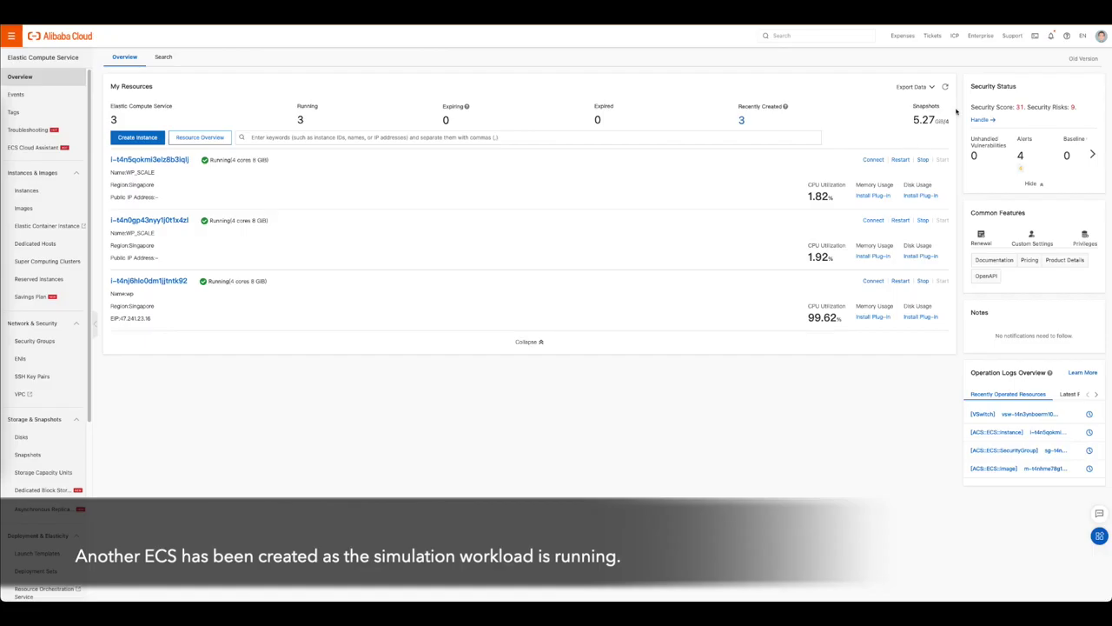
pyautogui.click(945, 87)
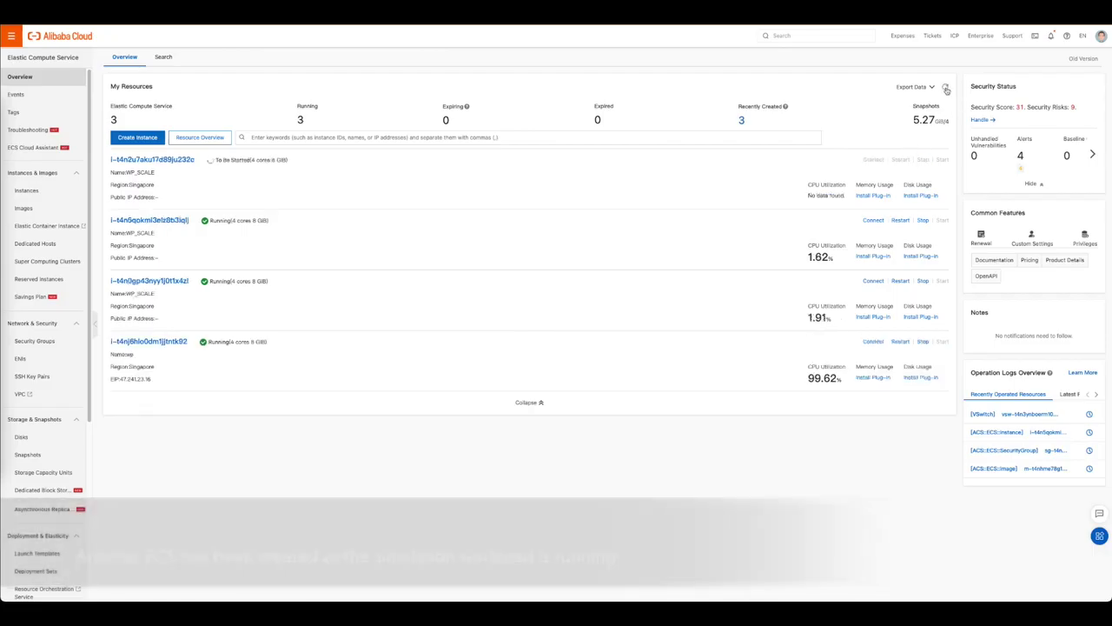